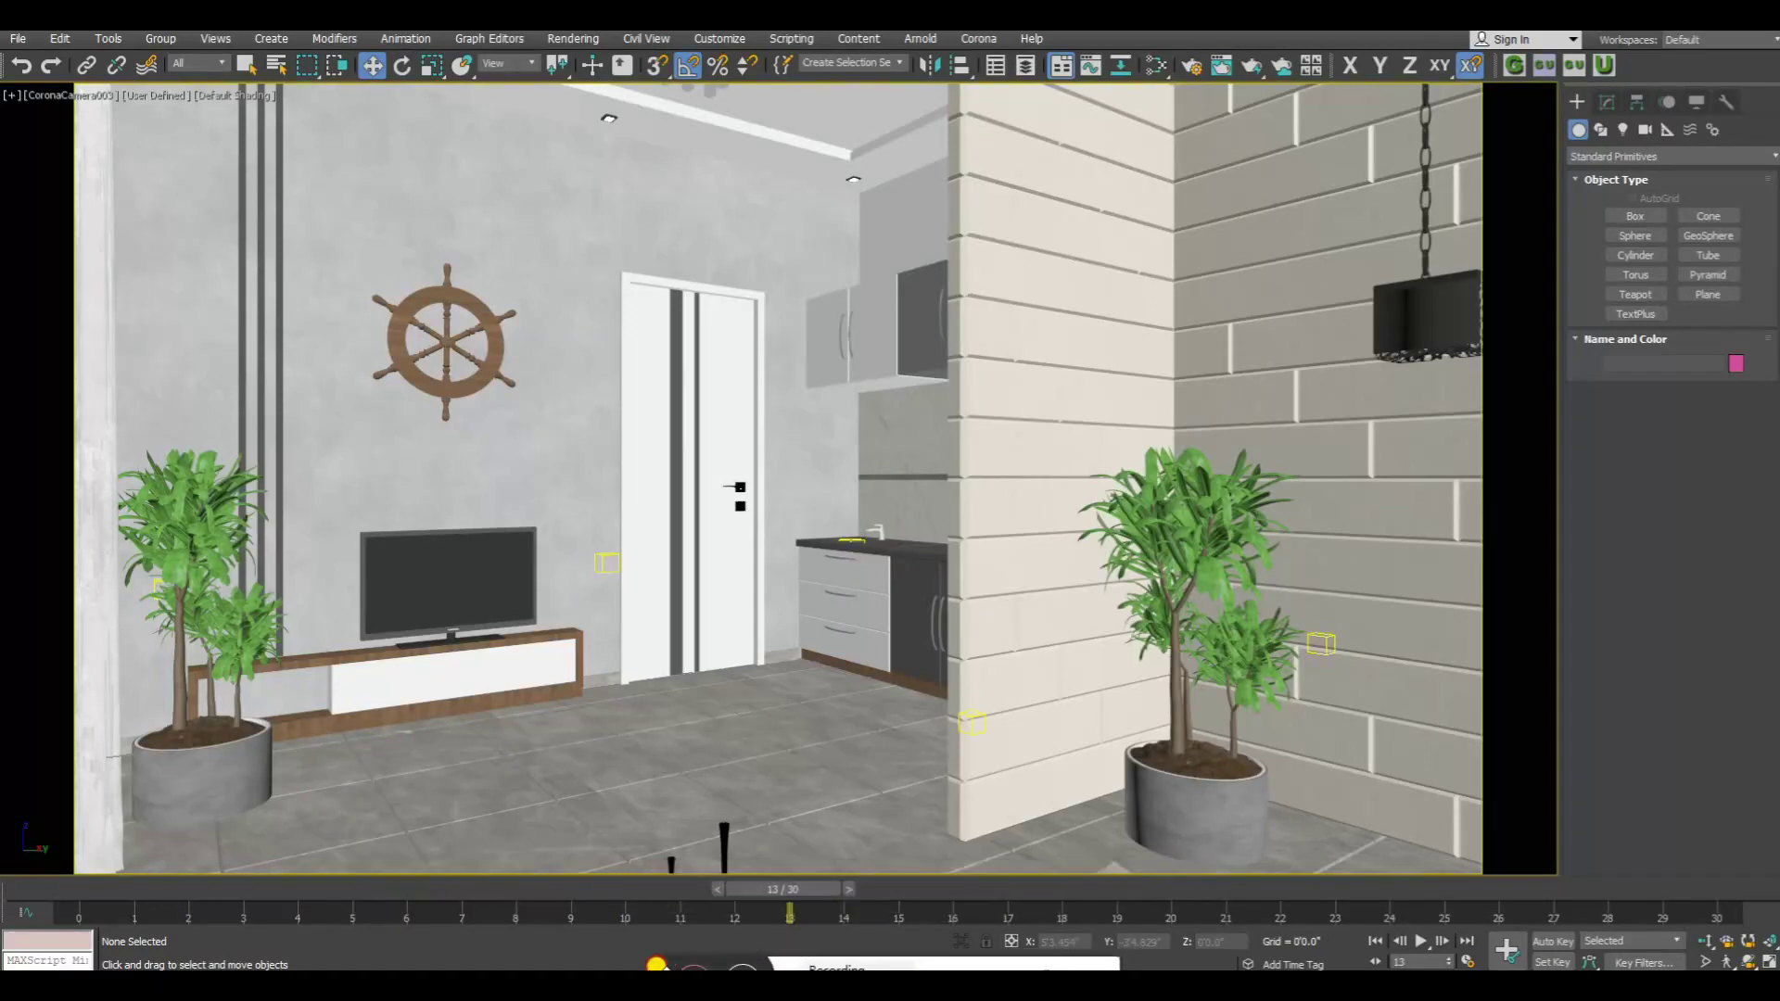
Select the TV group together with both TV stand parts
{"action": "left_click", "coordinate": [489, 339]}
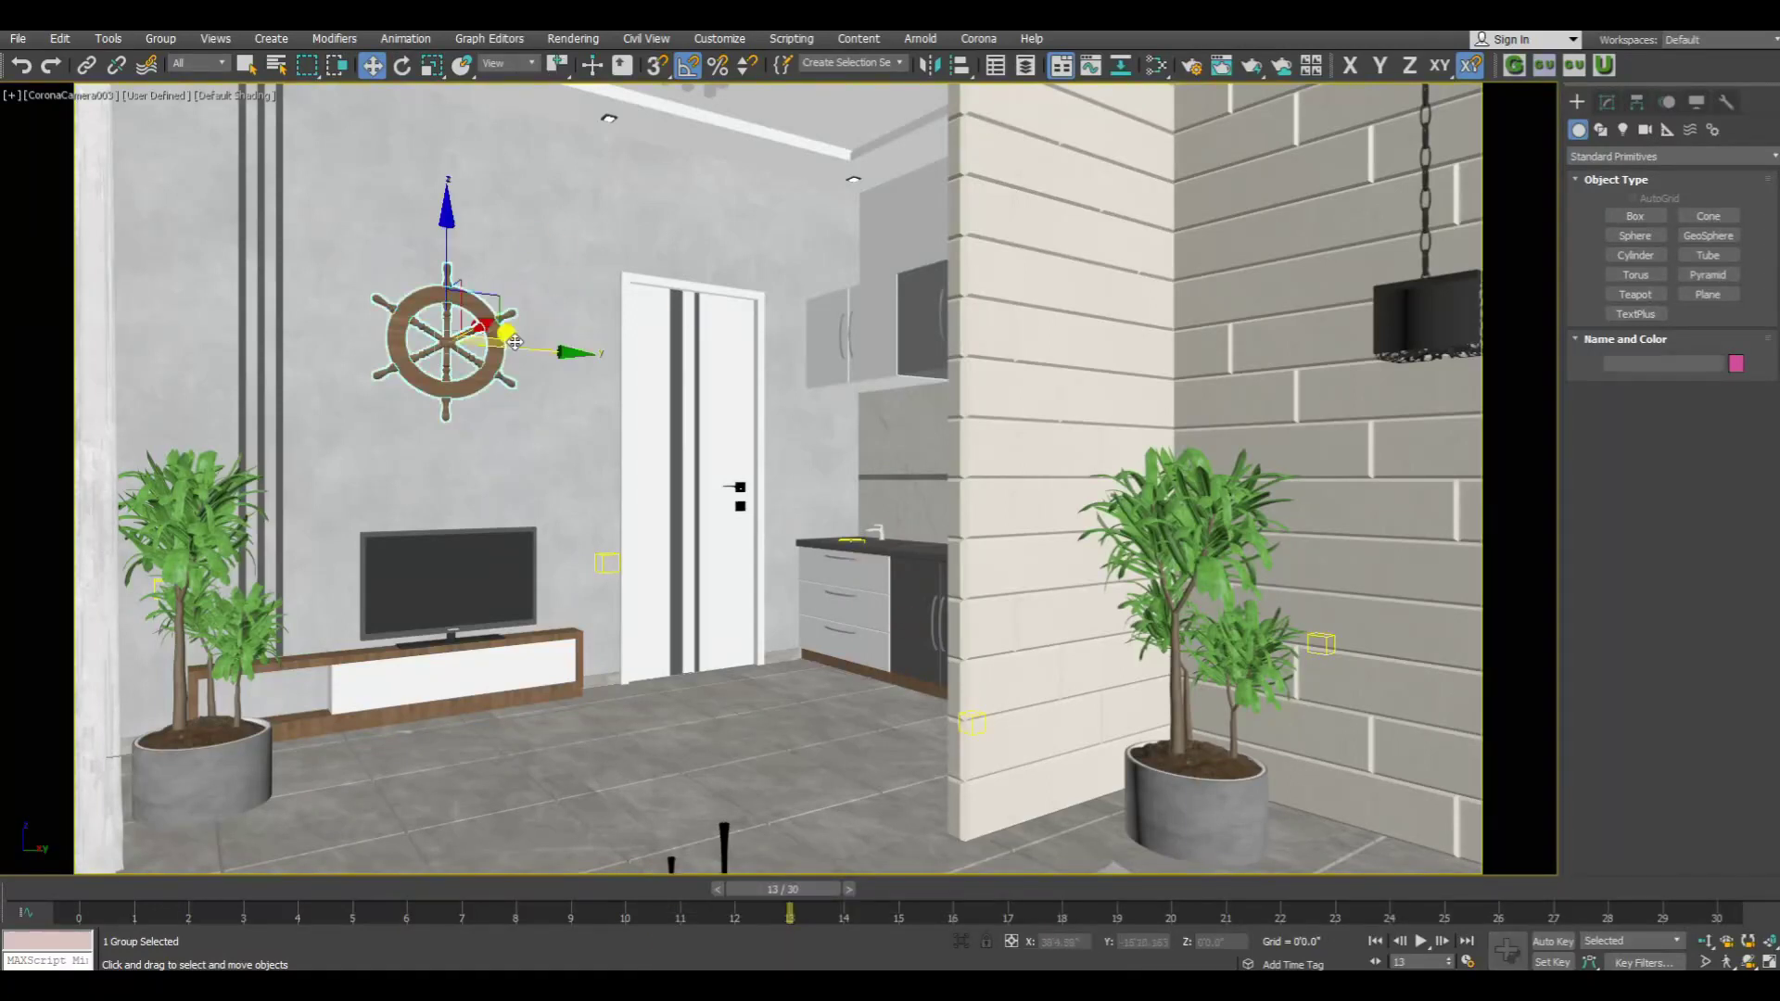
{"action": "left_click", "coordinate": [206, 606]}
{"action": "left_click", "coordinate": [404, 599]}
{"action": "left_click", "coordinate": [449, 642]}
{"action": "left_click", "coordinate": [411, 671], "text": "ctrl"}
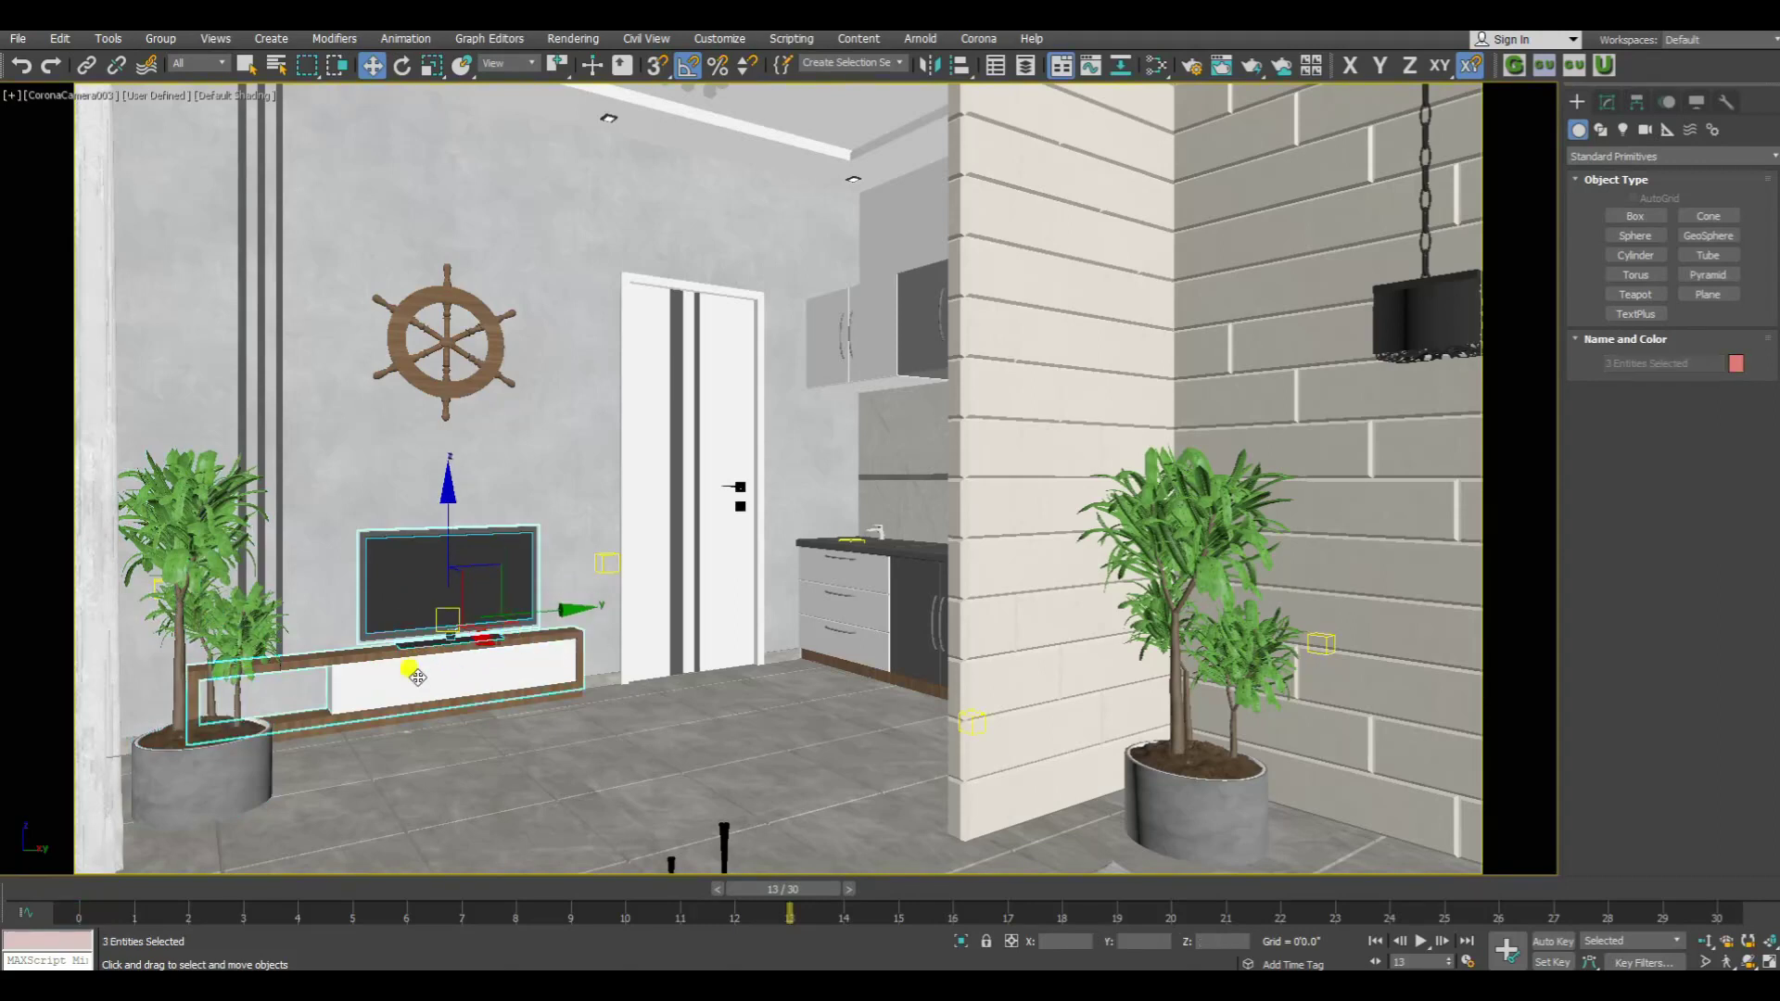
{"action": "left_click", "coordinate": [485, 698], "text": "ctrl"}
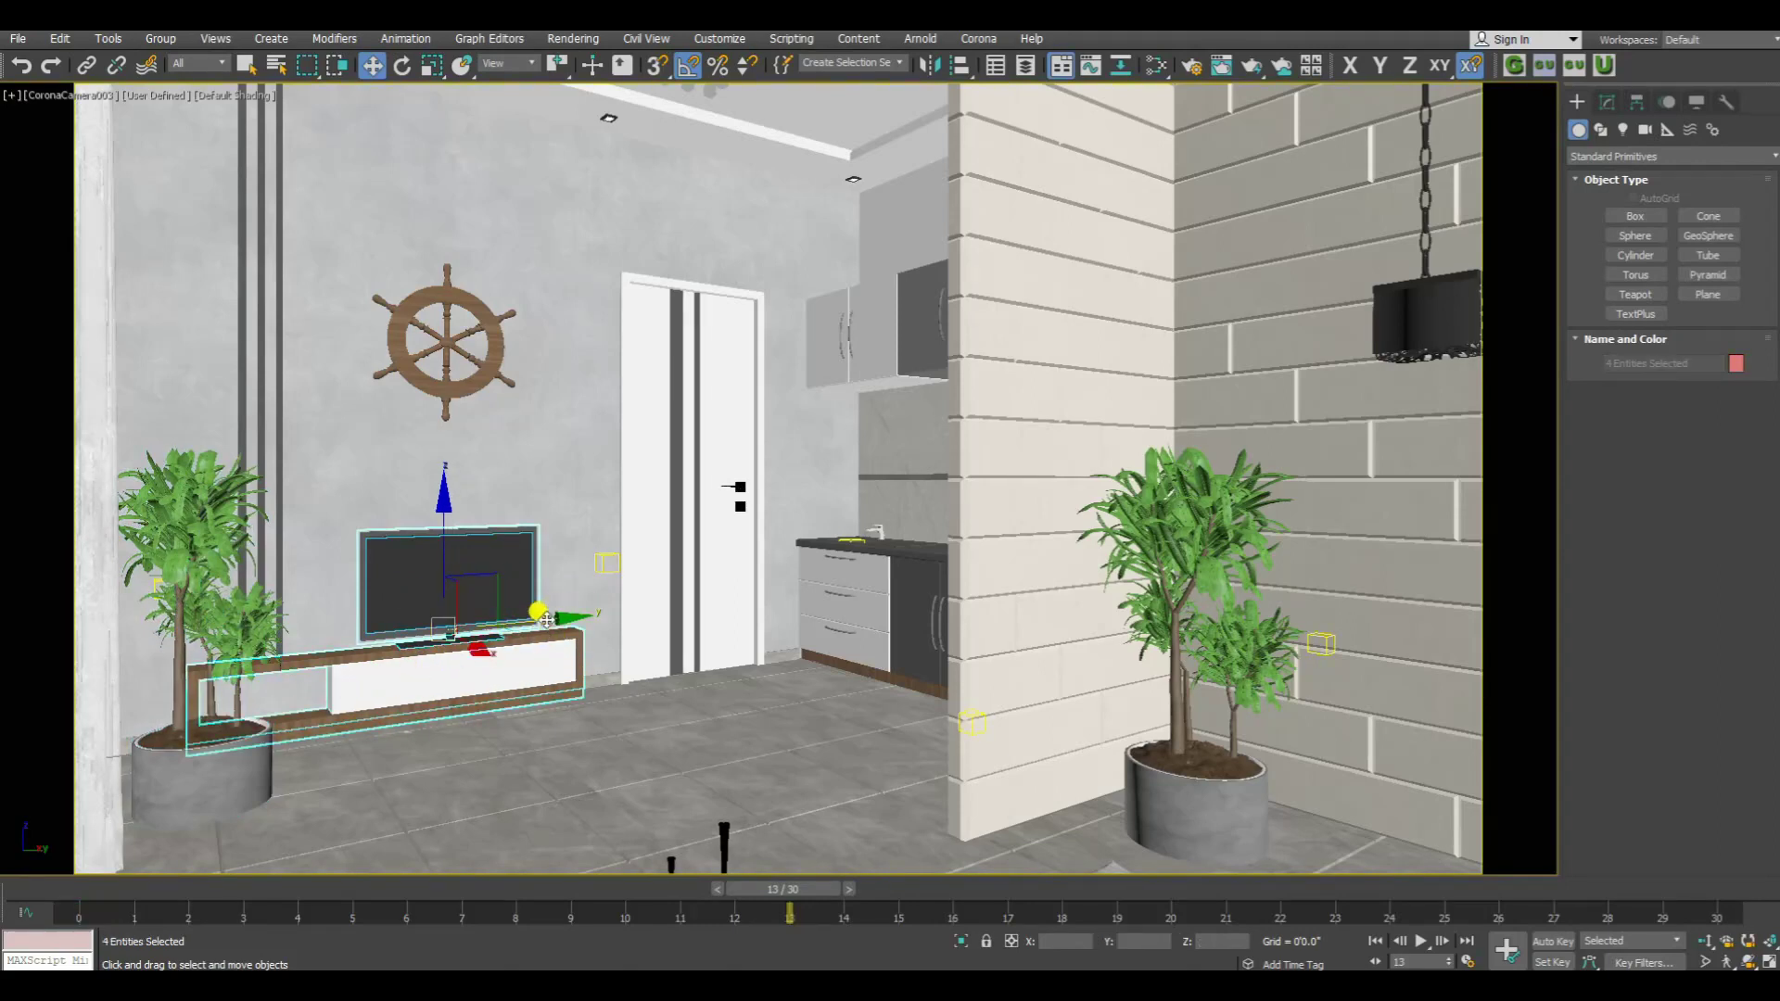
{"action": "mouse_move", "coordinate": [542, 616]}
{"action": "left_mouse_down"}
{"action": "mouse_move", "coordinate": [698, 612]}
{"action": "mouse_move", "coordinate": [483, 612]}
{"action": "left_mouse_up"}
Group the TV and stand as Group1570, then cancel a trial move of it
{"action": "left_click", "coordinate": [193, 63]}
{"action": "left_click", "coordinate": [199, 73]}
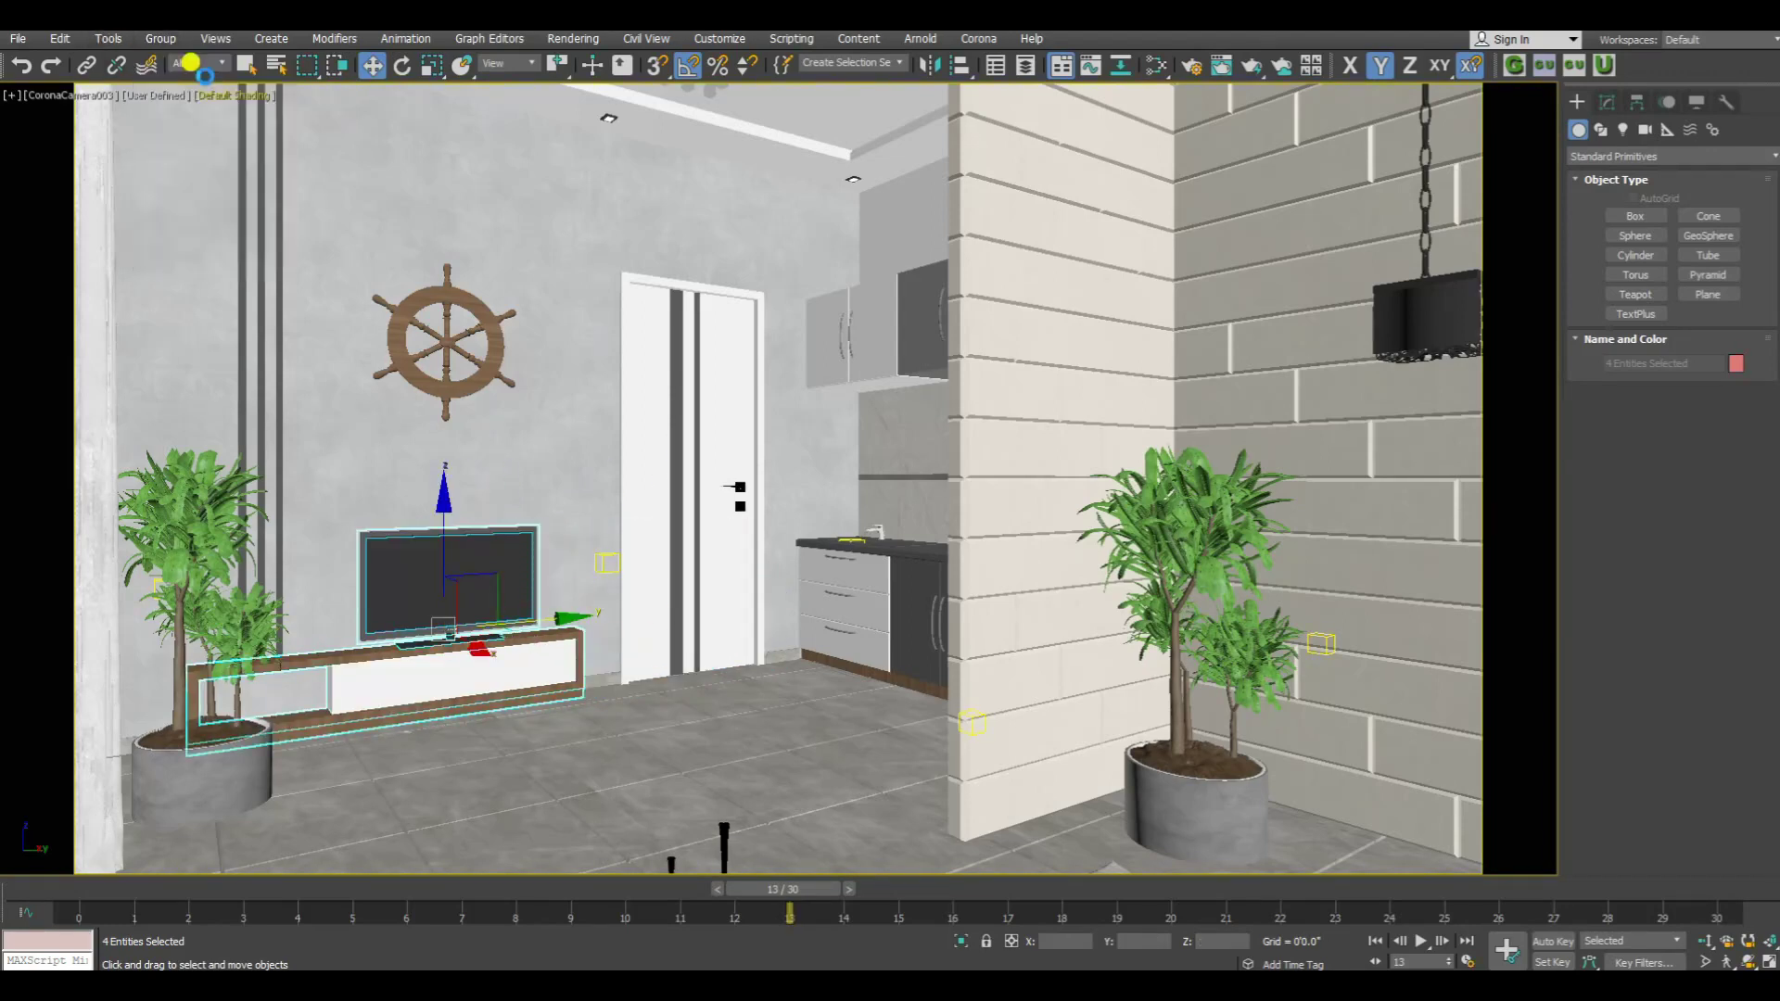
{"action": "key", "text": "ctrl+g"}
{"action": "key", "text": "Return"}
{"action": "mouse_move", "coordinate": [524, 622]}
{"action": "left_mouse_down"}
{"action": "mouse_move", "coordinate": [535, 670]}
{"action": "mouse_move", "coordinate": [589, 660]}
{"action": "mouse_move", "coordinate": [492, 588]}
{"action": "left_mouse_up"}
{"action": "right_click", "coordinate": [535, 671]}
{"action": "right_click", "coordinate": [589, 660]}
{"action": "right_click", "coordinate": [510, 555]}
Open Group1570 for editing and select the TV inside it
{"action": "left_click", "coordinate": [192, 97]}
{"action": "left_click", "coordinate": [190, 124]}
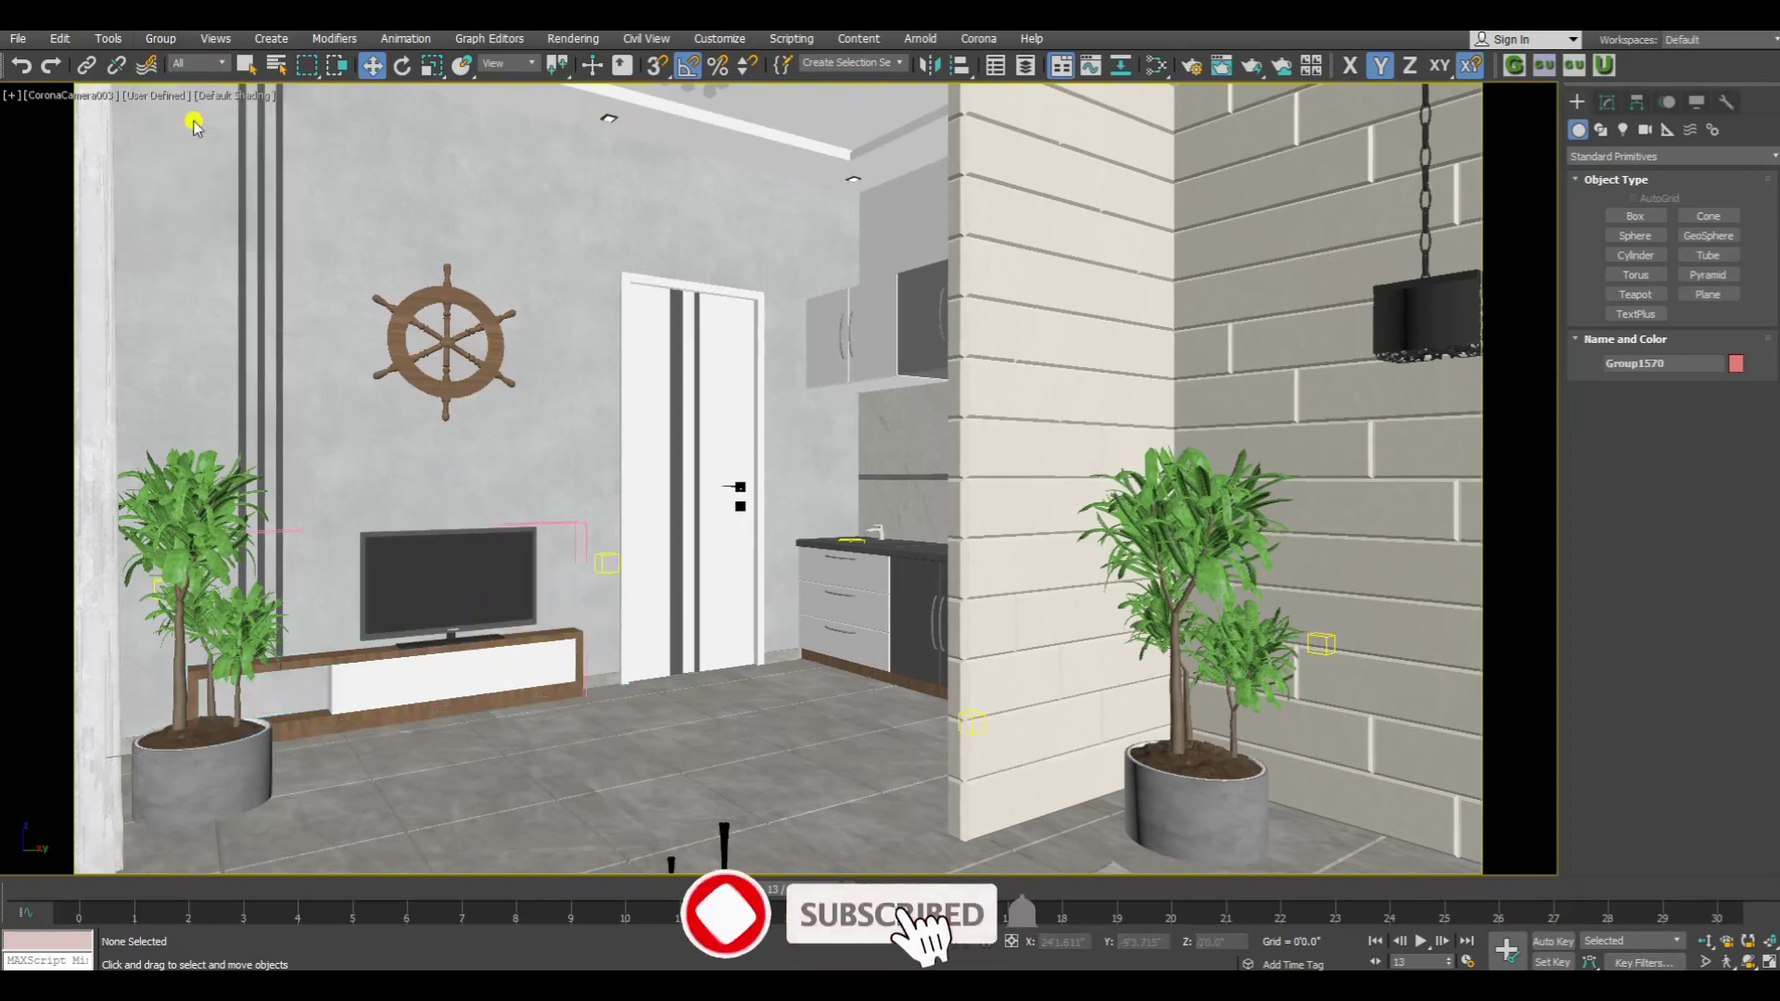
{"action": "left_click", "coordinate": [457, 607]}
Move the TV beside the door inside the open group, then close Group1570
{"action": "left_click_drag", "start_coordinate": [514, 603], "coordinate": [734, 605]}
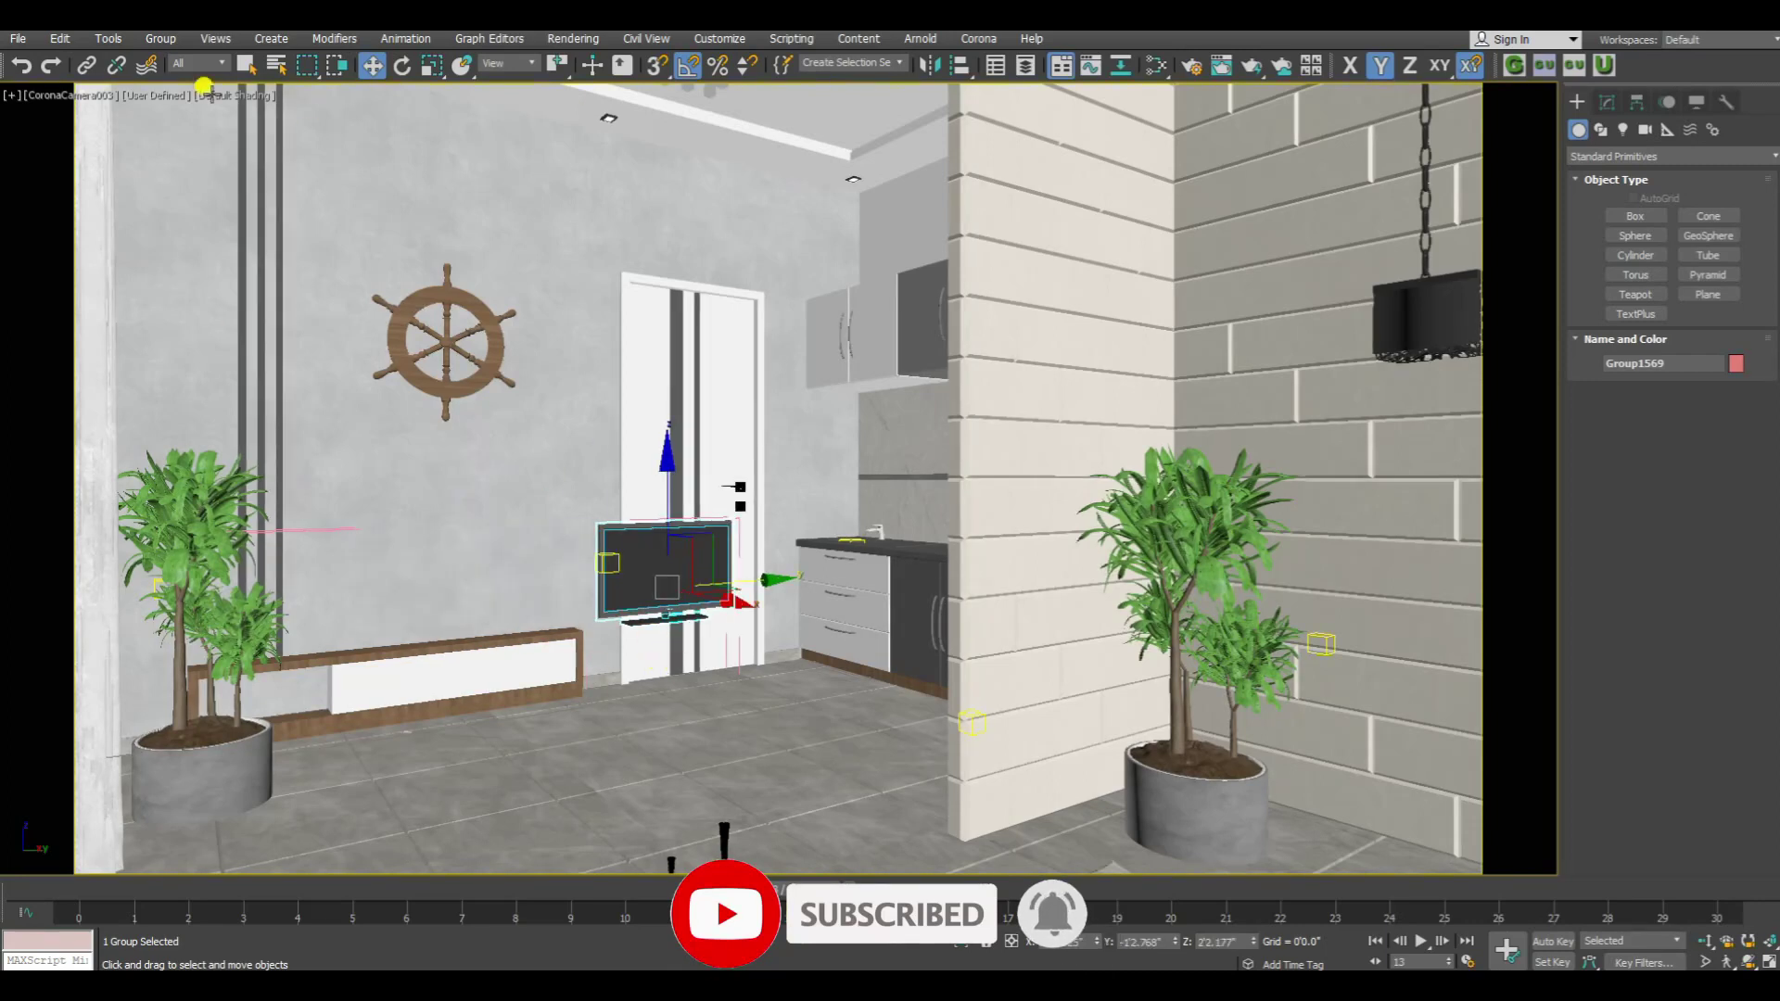
{"action": "left_click", "coordinate": [161, 38]}
{"action": "left_click", "coordinate": [211, 165]}
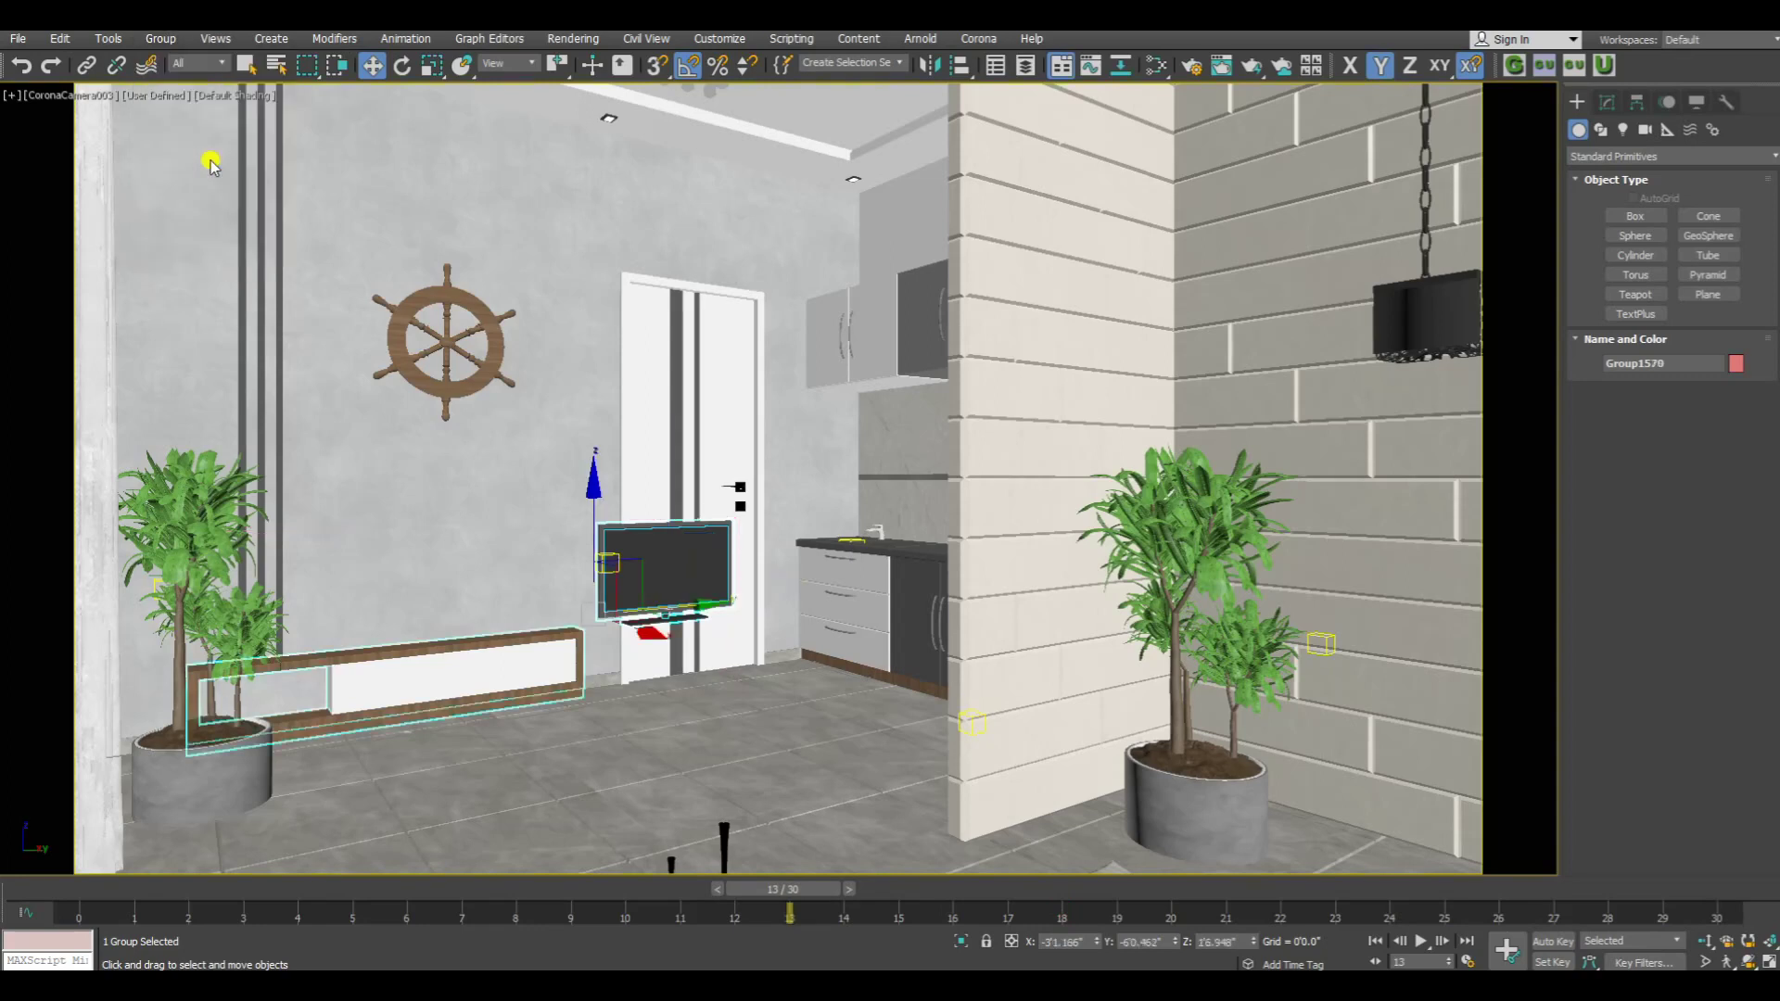
{"action": "left_click_drag", "start_coordinate": [688, 605], "coordinate": [578, 666]}
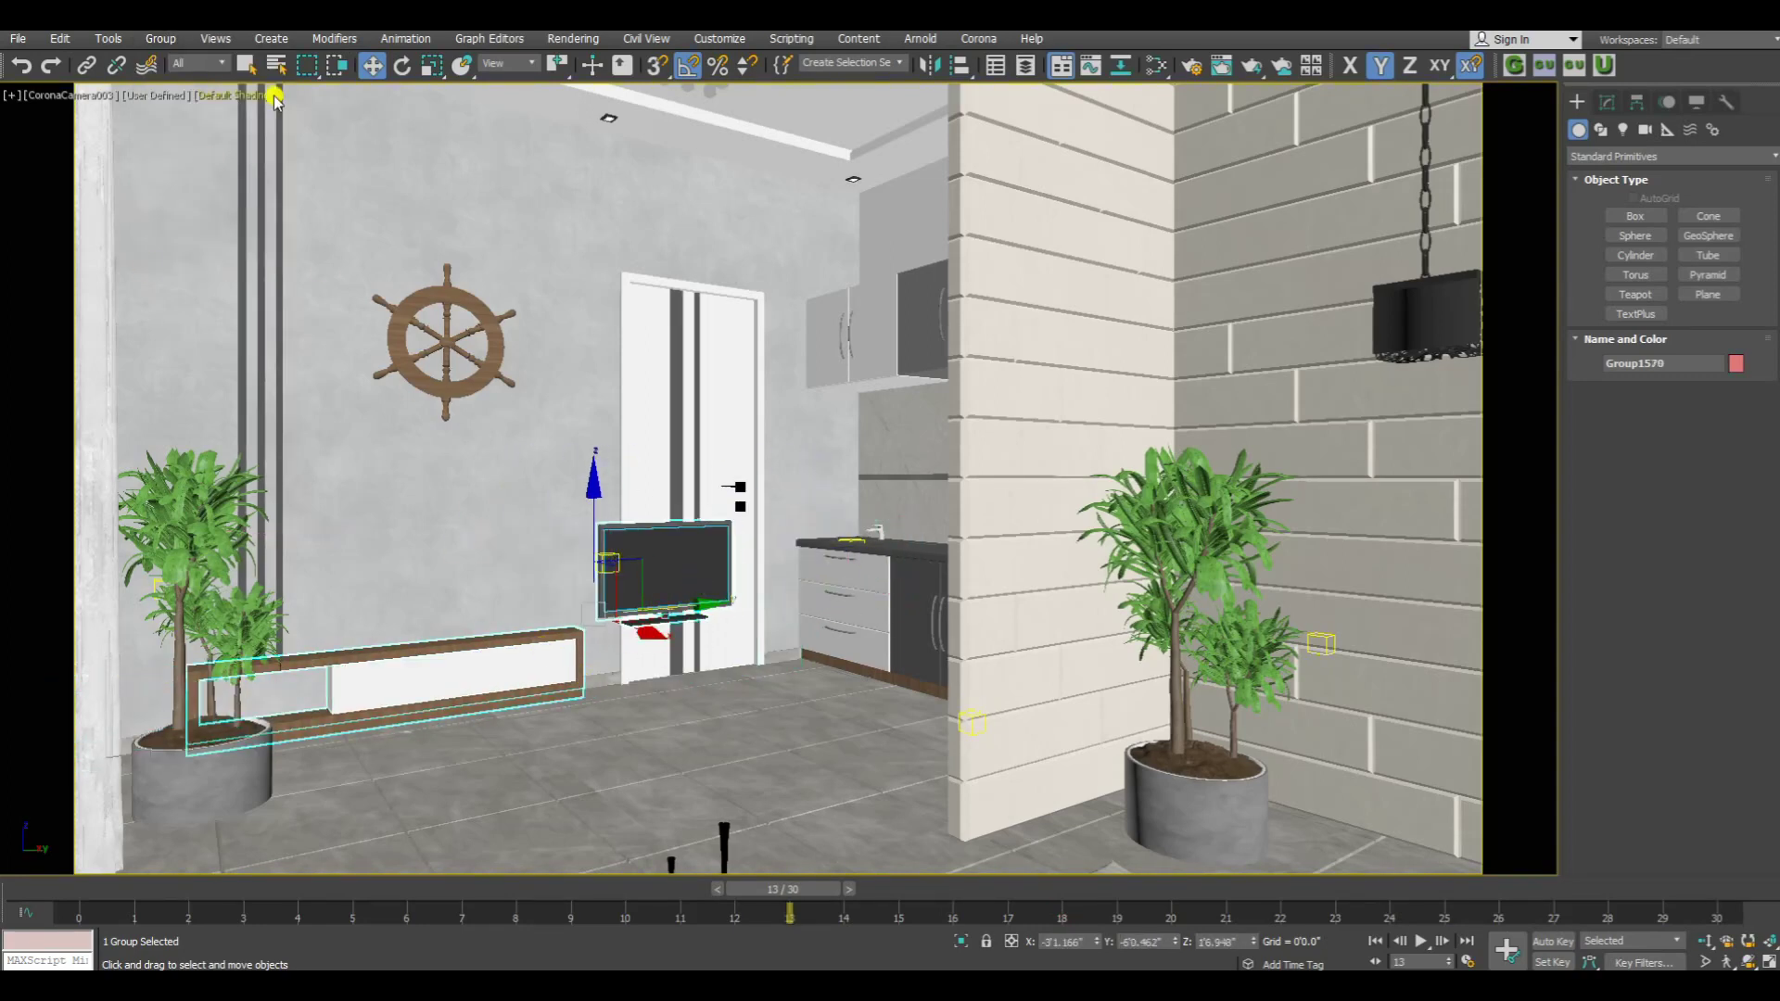
Reopen Group1570, move the TV back onto its stand, and close the group again
{"action": "left_click", "coordinate": [167, 39]}
{"action": "left_click", "coordinate": [191, 118]}
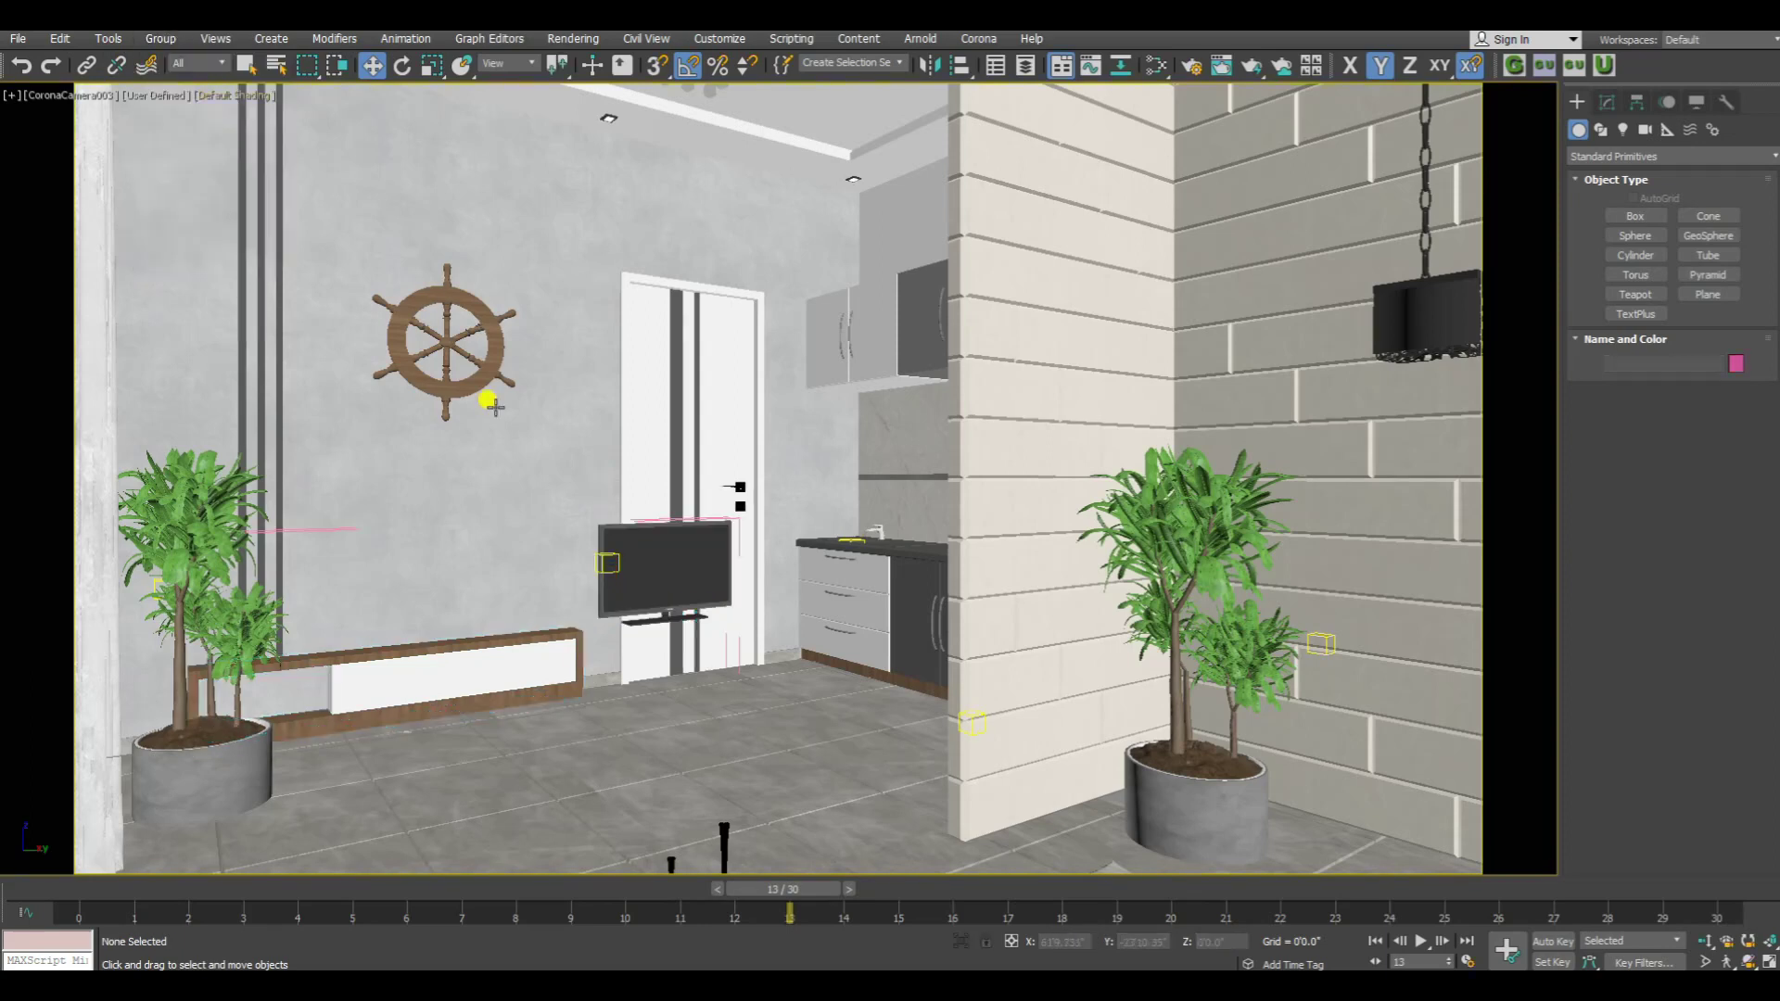
{"action": "left_click", "coordinate": [679, 561]}
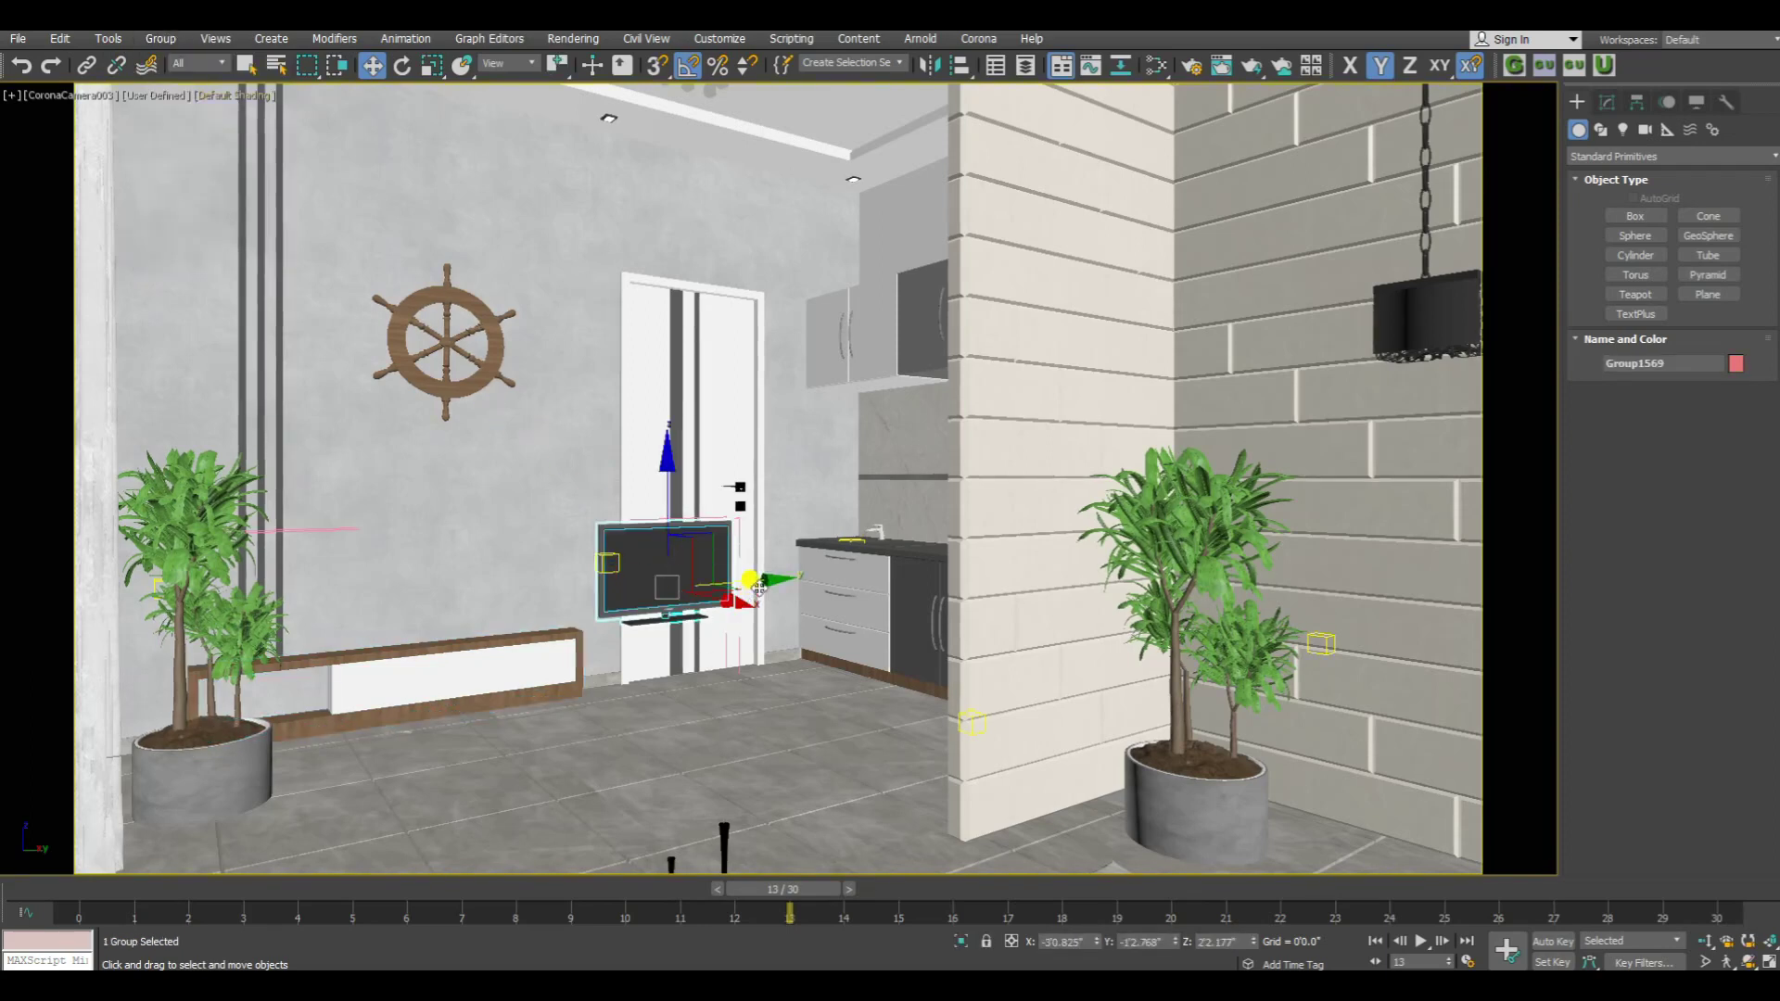
{"action": "left_click_drag", "start_coordinate": [759, 587], "coordinate": [539, 604]}
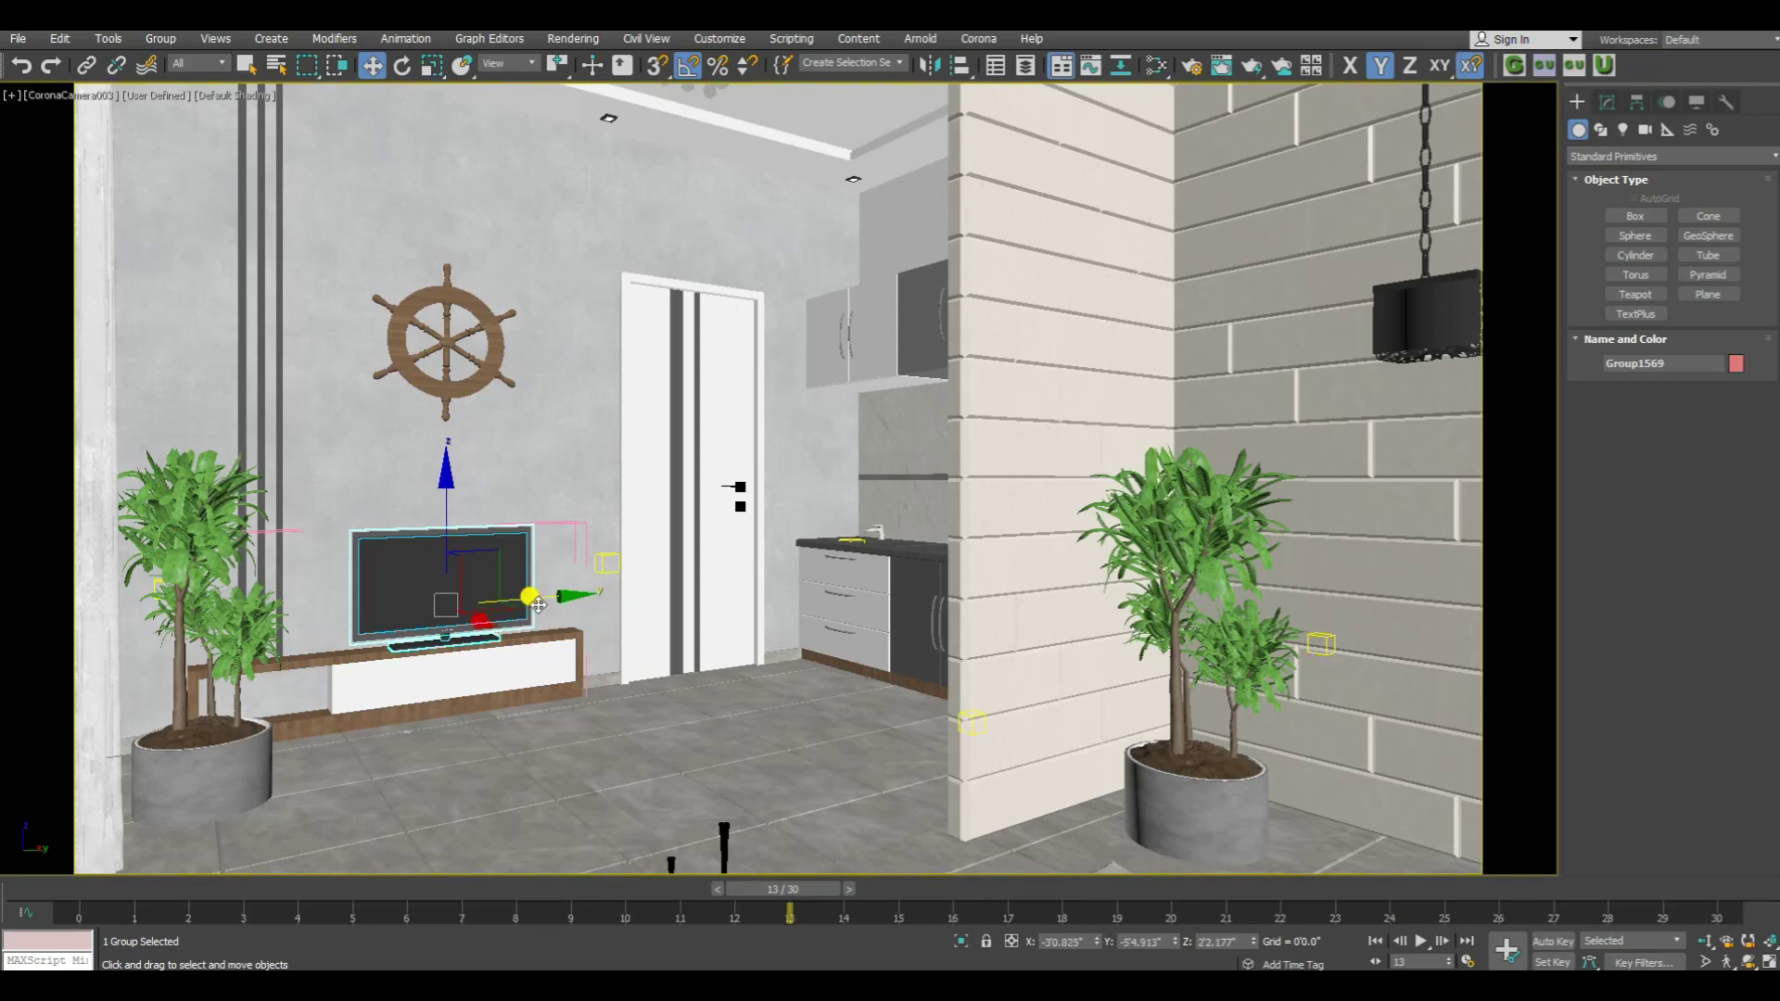
{"action": "left_click", "coordinate": [167, 39]}
{"action": "left_click", "coordinate": [219, 158]}
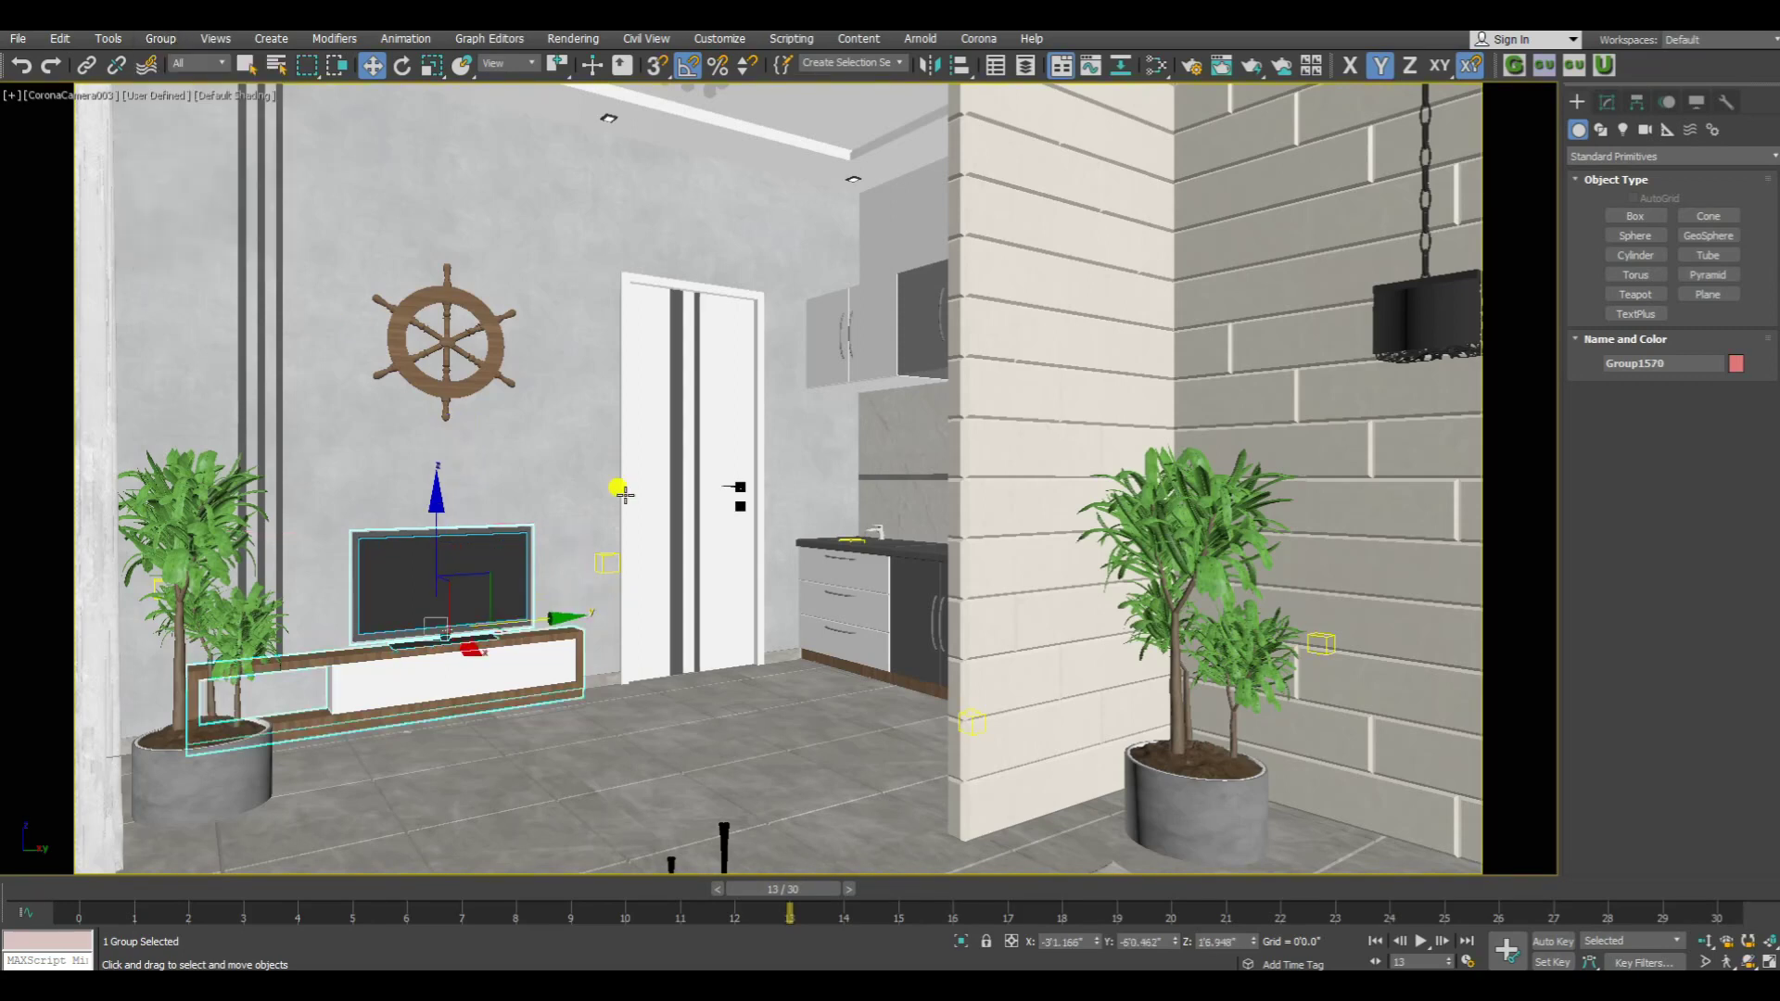
{"action": "left_click_drag", "start_coordinate": [510, 628], "coordinate": [547, 649]}
{"action": "right_click", "coordinate": [536, 676]}
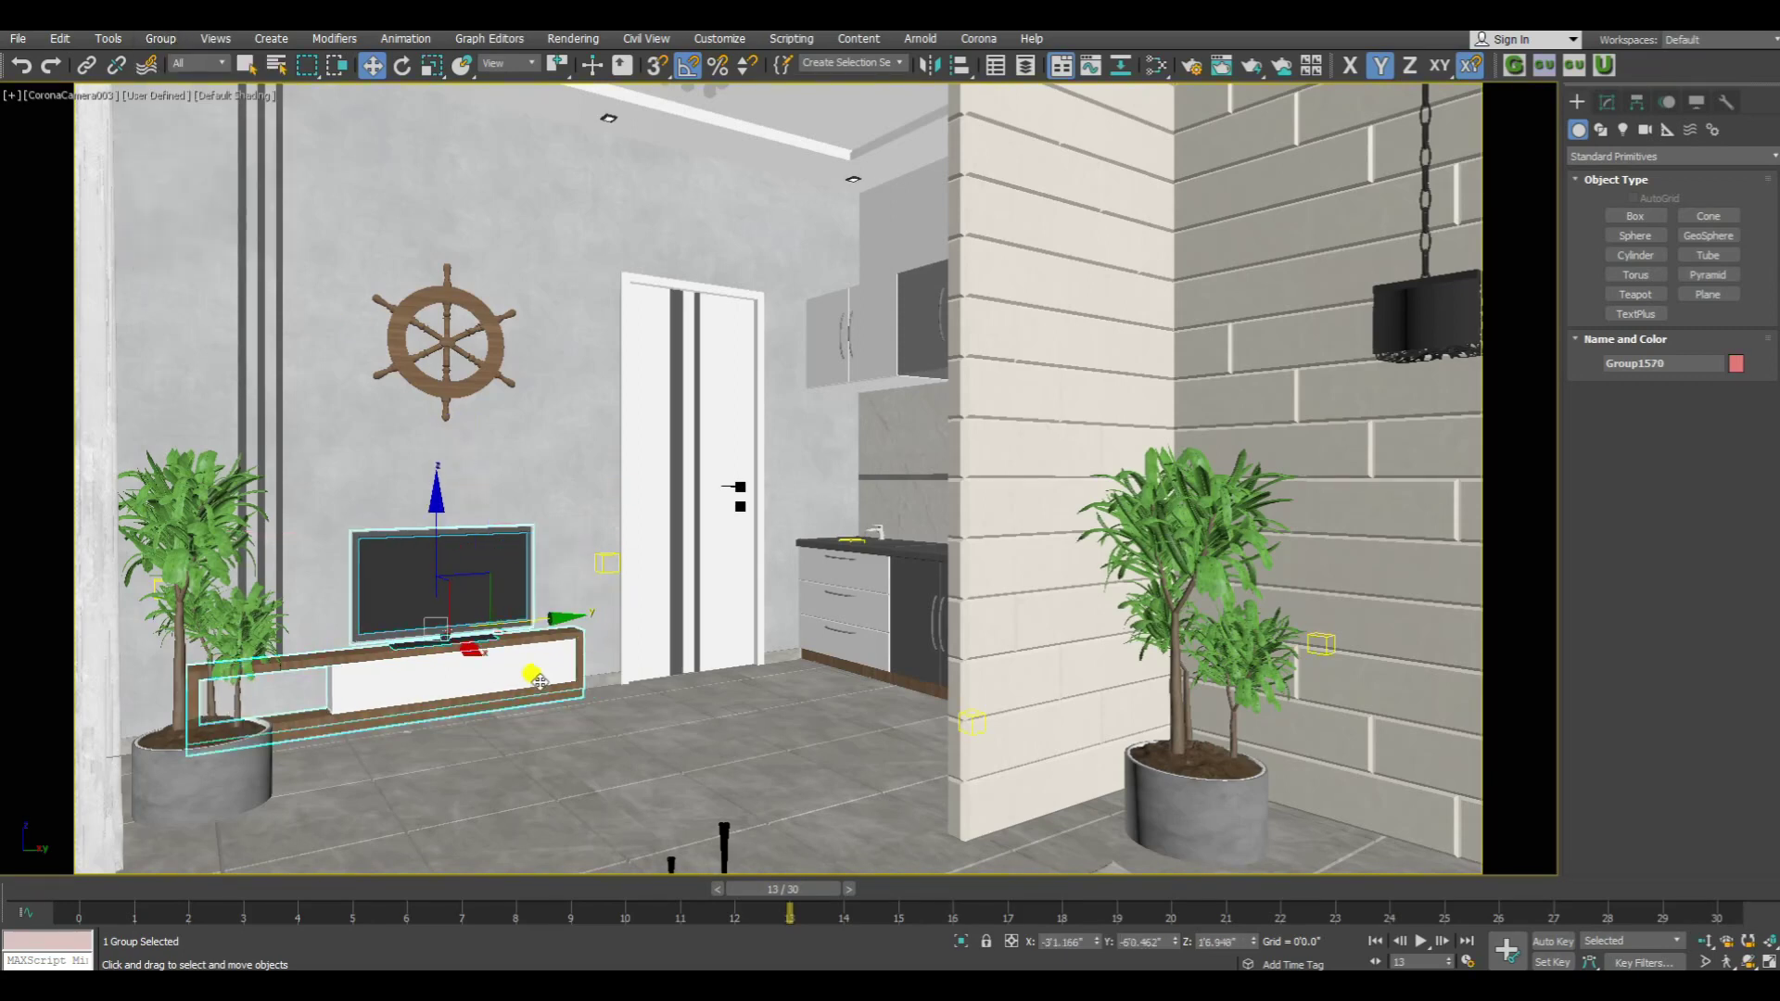
{"action": "left_click", "coordinate": [551, 647]}
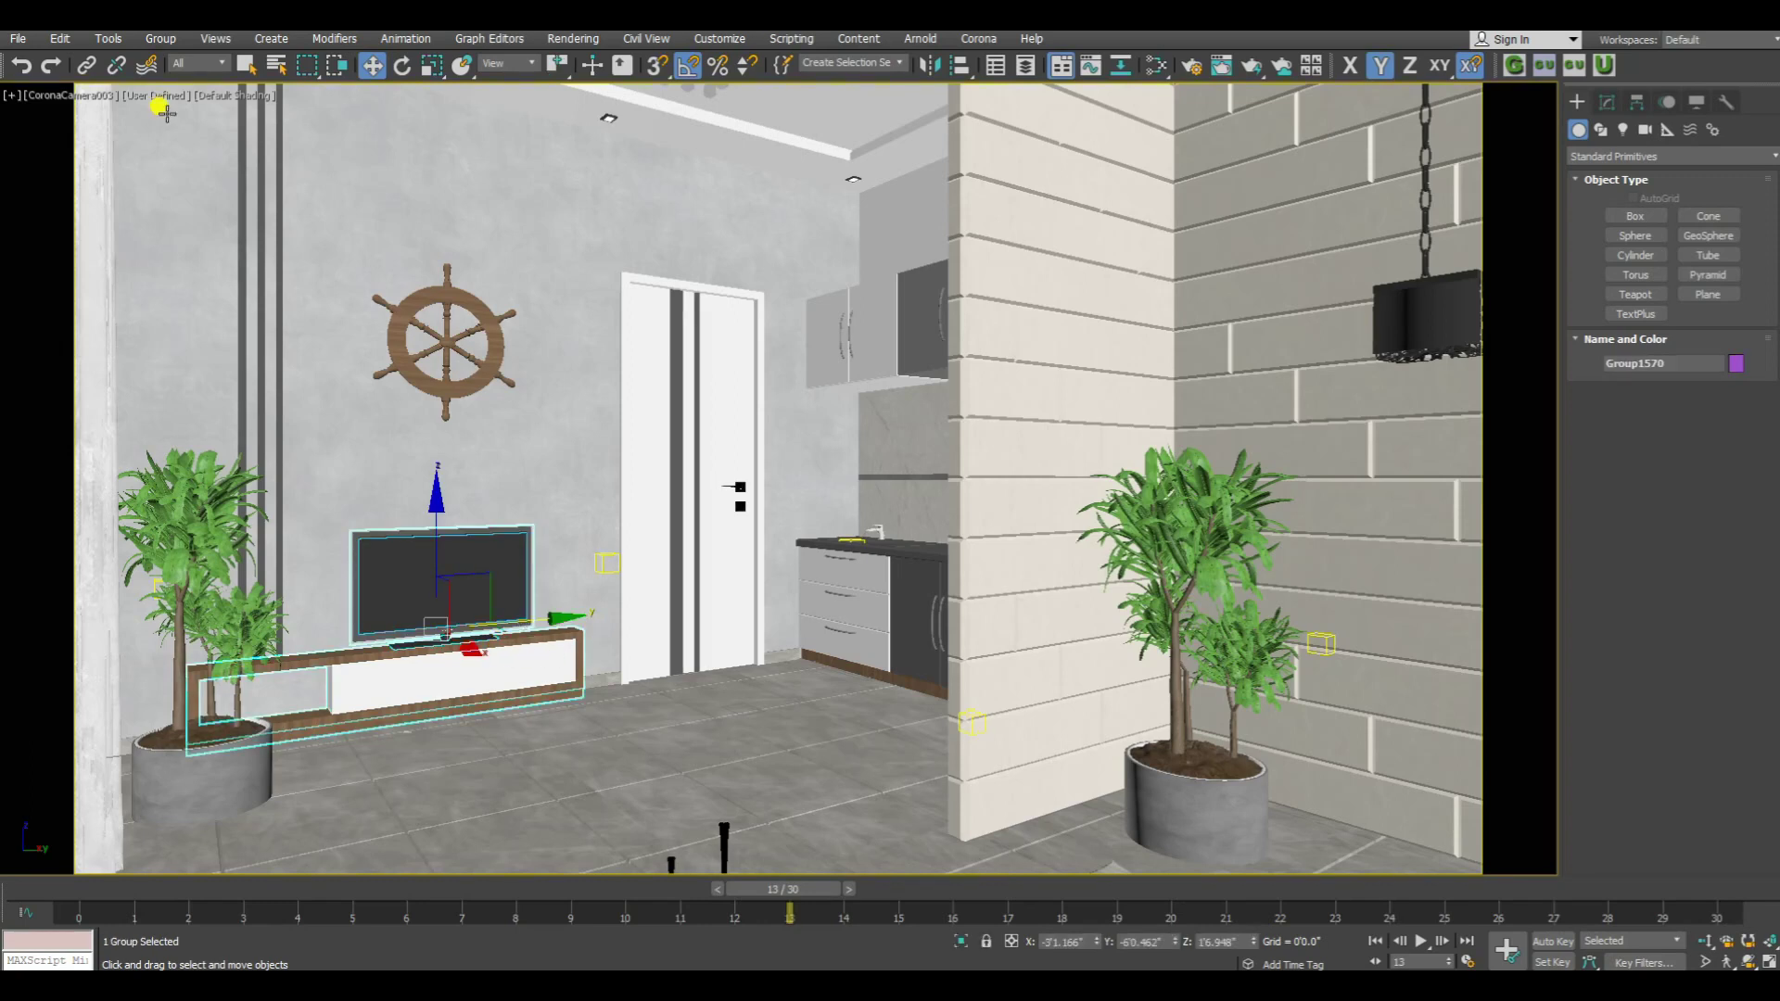
Ungroup Group1570 and reselect the TV and both stand parts
{"action": "left_click", "coordinate": [176, 41]}
{"action": "left_click", "coordinate": [219, 87]}
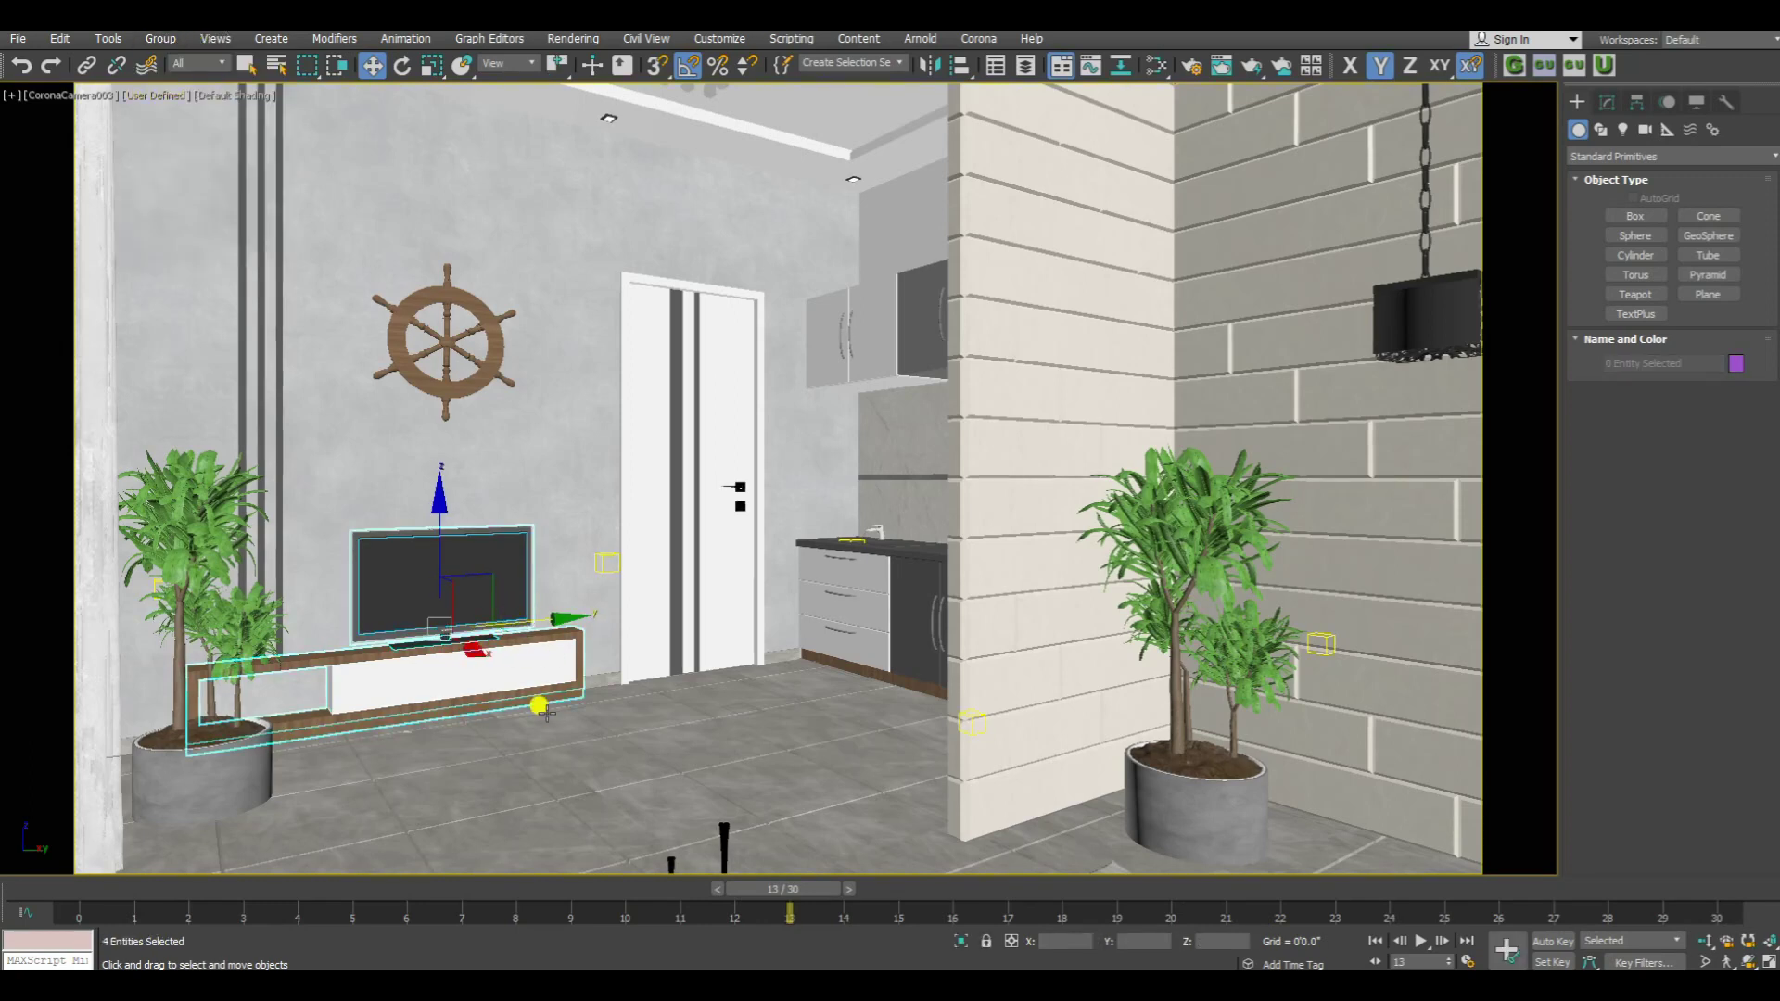
{"action": "left_click", "coordinate": [482, 604]}
{"action": "left_click", "coordinate": [369, 699], "text": "ctrl"}
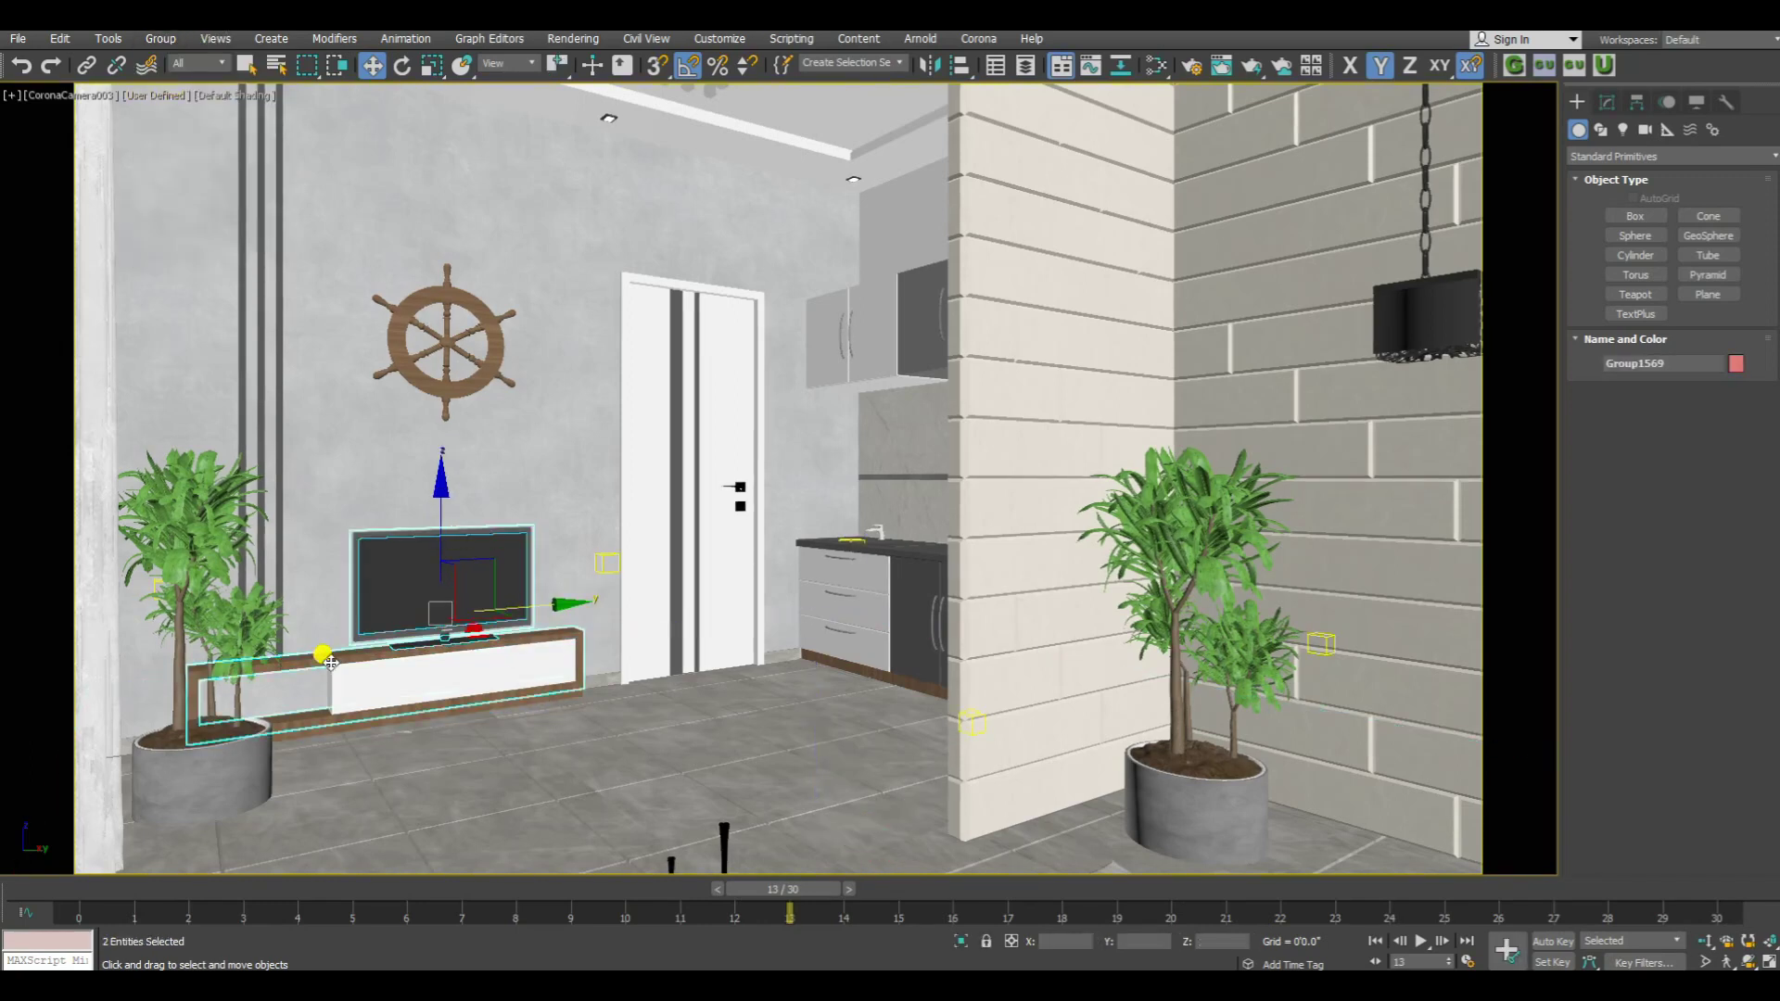
{"action": "left_click", "coordinate": [363, 715], "text": "ctrl"}
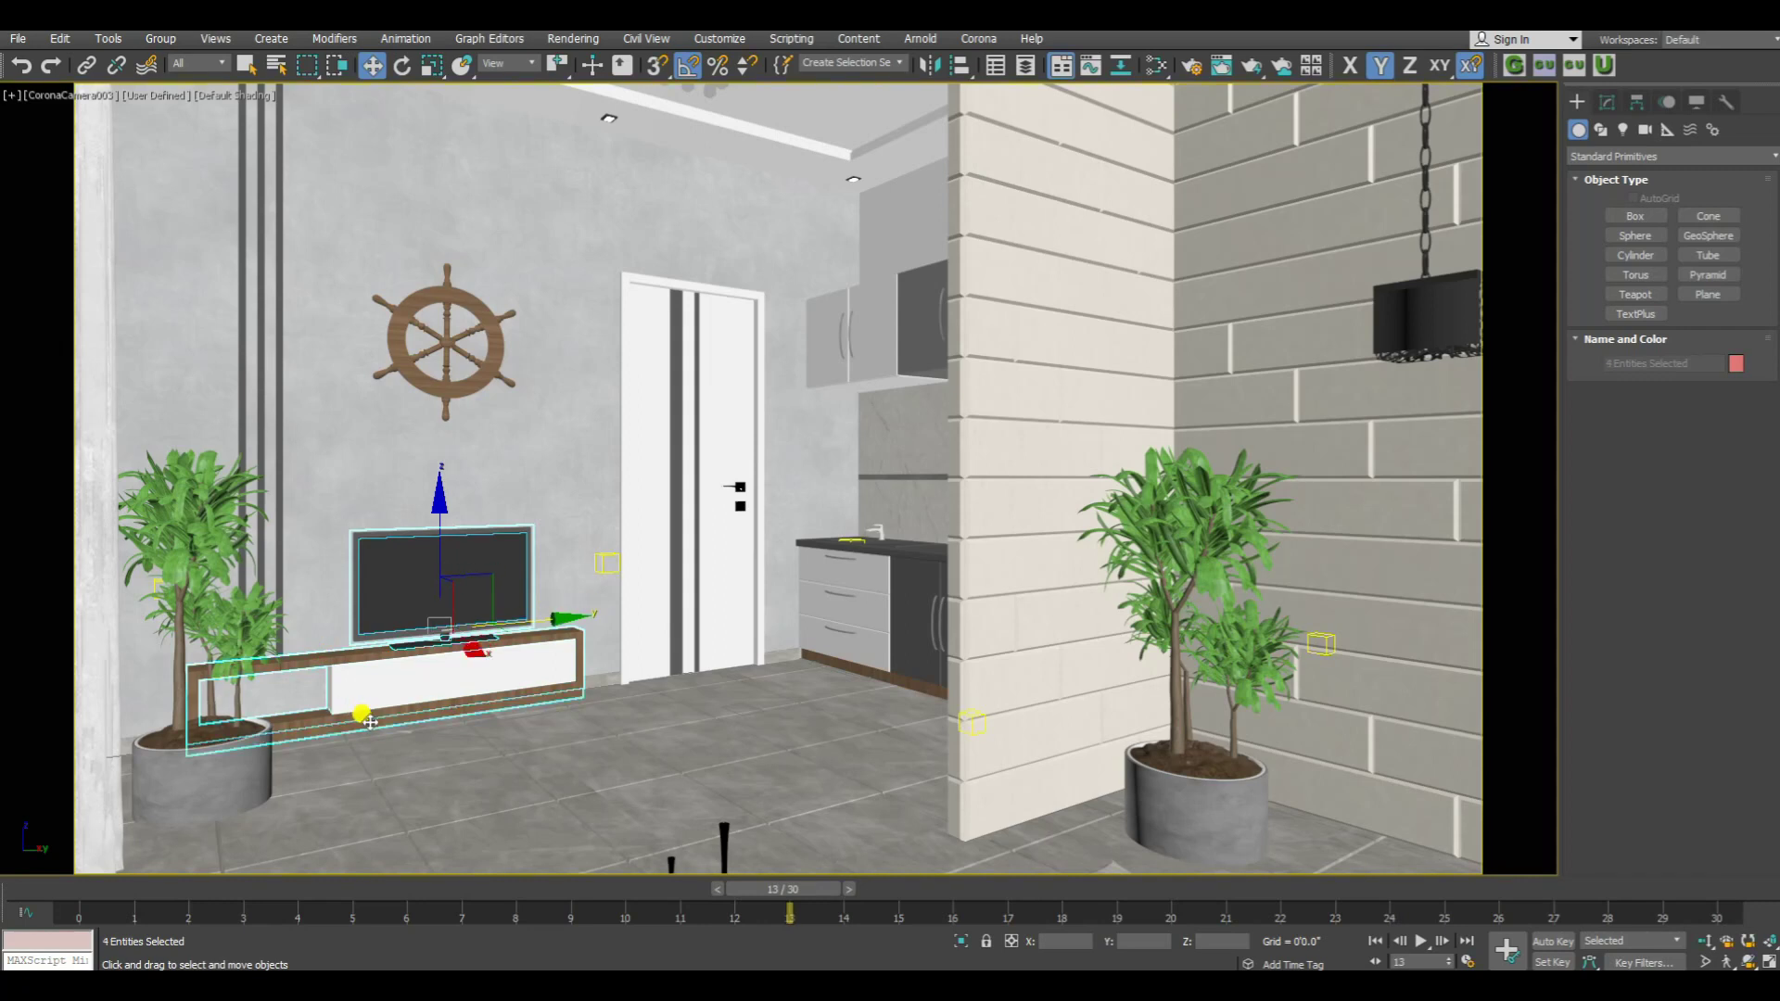
Bind the TV and stand to point helper groupWithPoint001, cancelling several trial moves
{"action": "left_click", "coordinate": [1511, 65]}
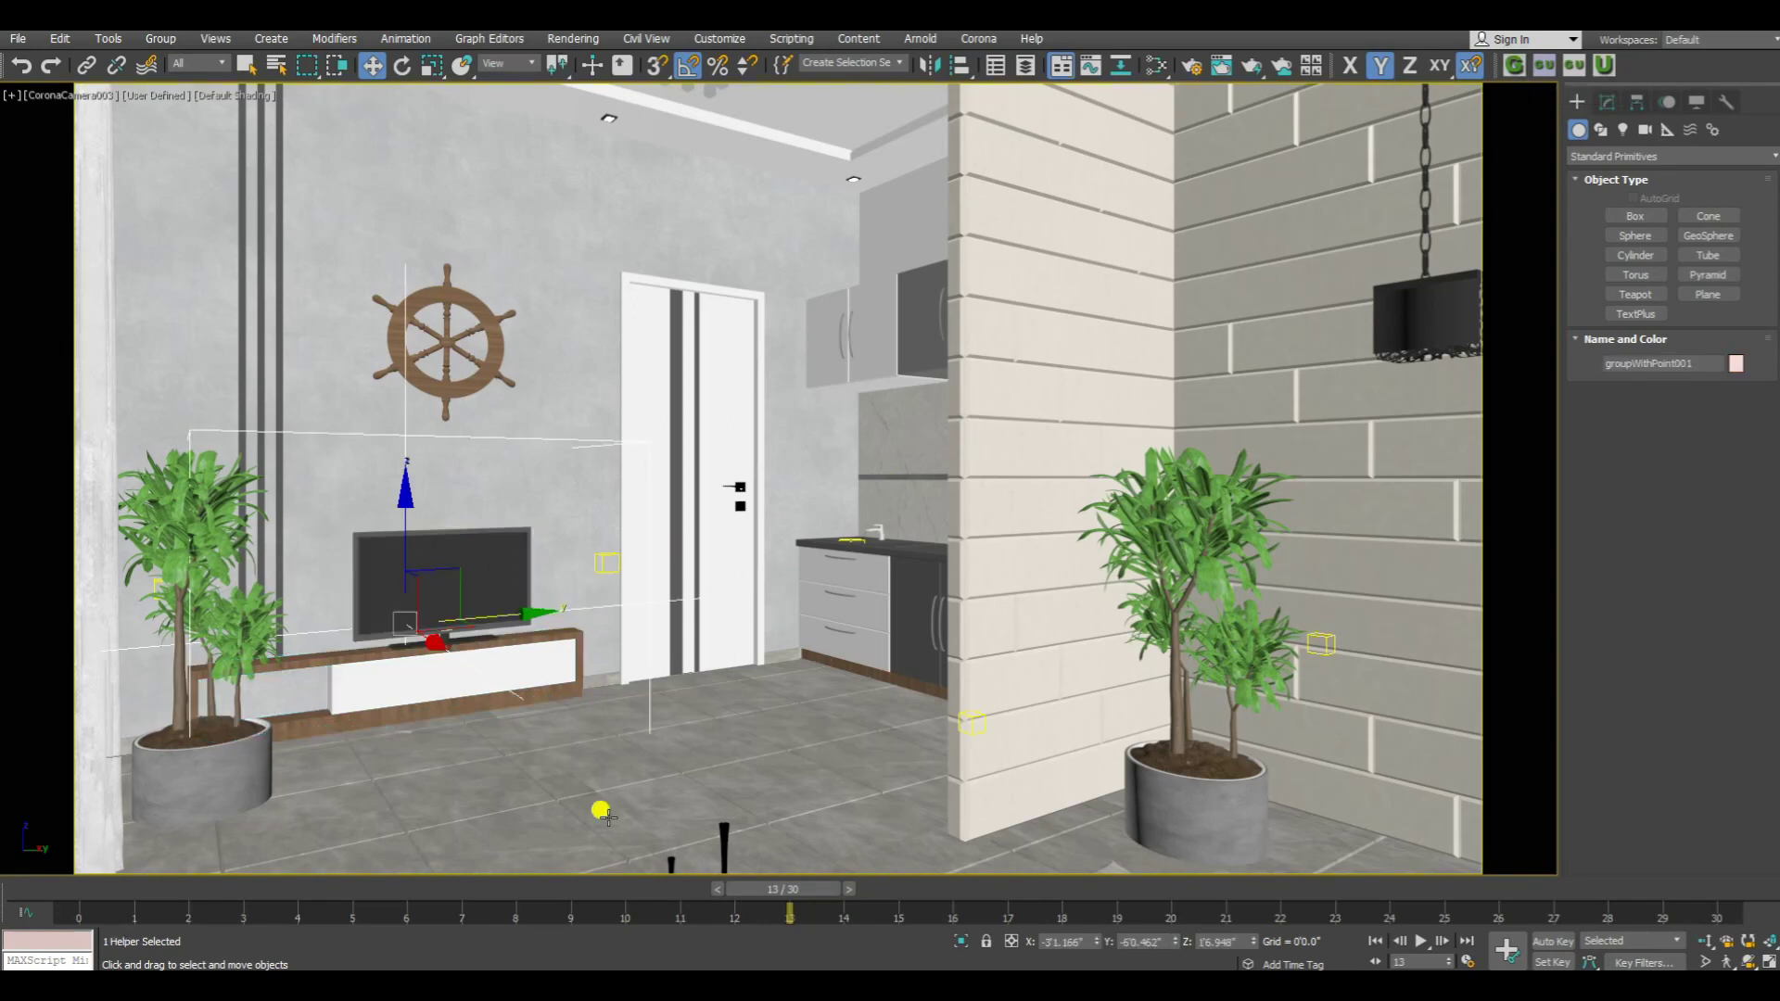
{"action": "left_click", "coordinate": [635, 753]}
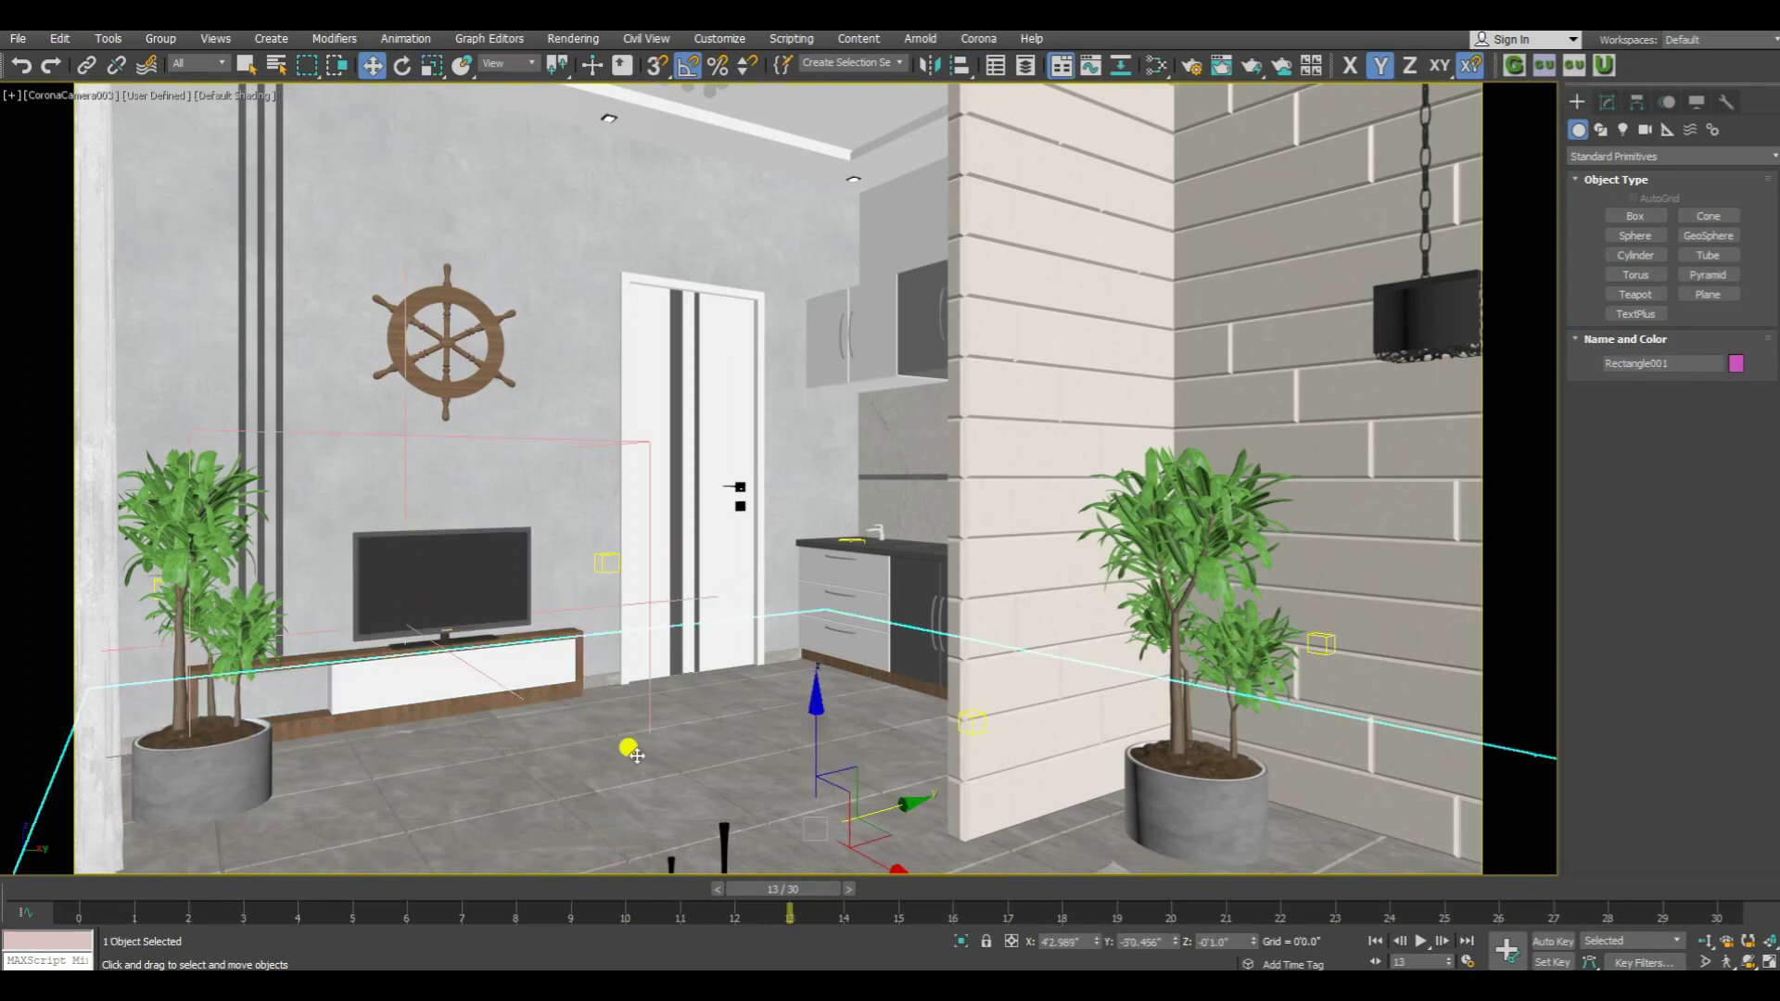
{"action": "left_click", "coordinate": [534, 618]}
{"action": "left_click_drag", "start_coordinate": [516, 618], "coordinate": [750, 623]}
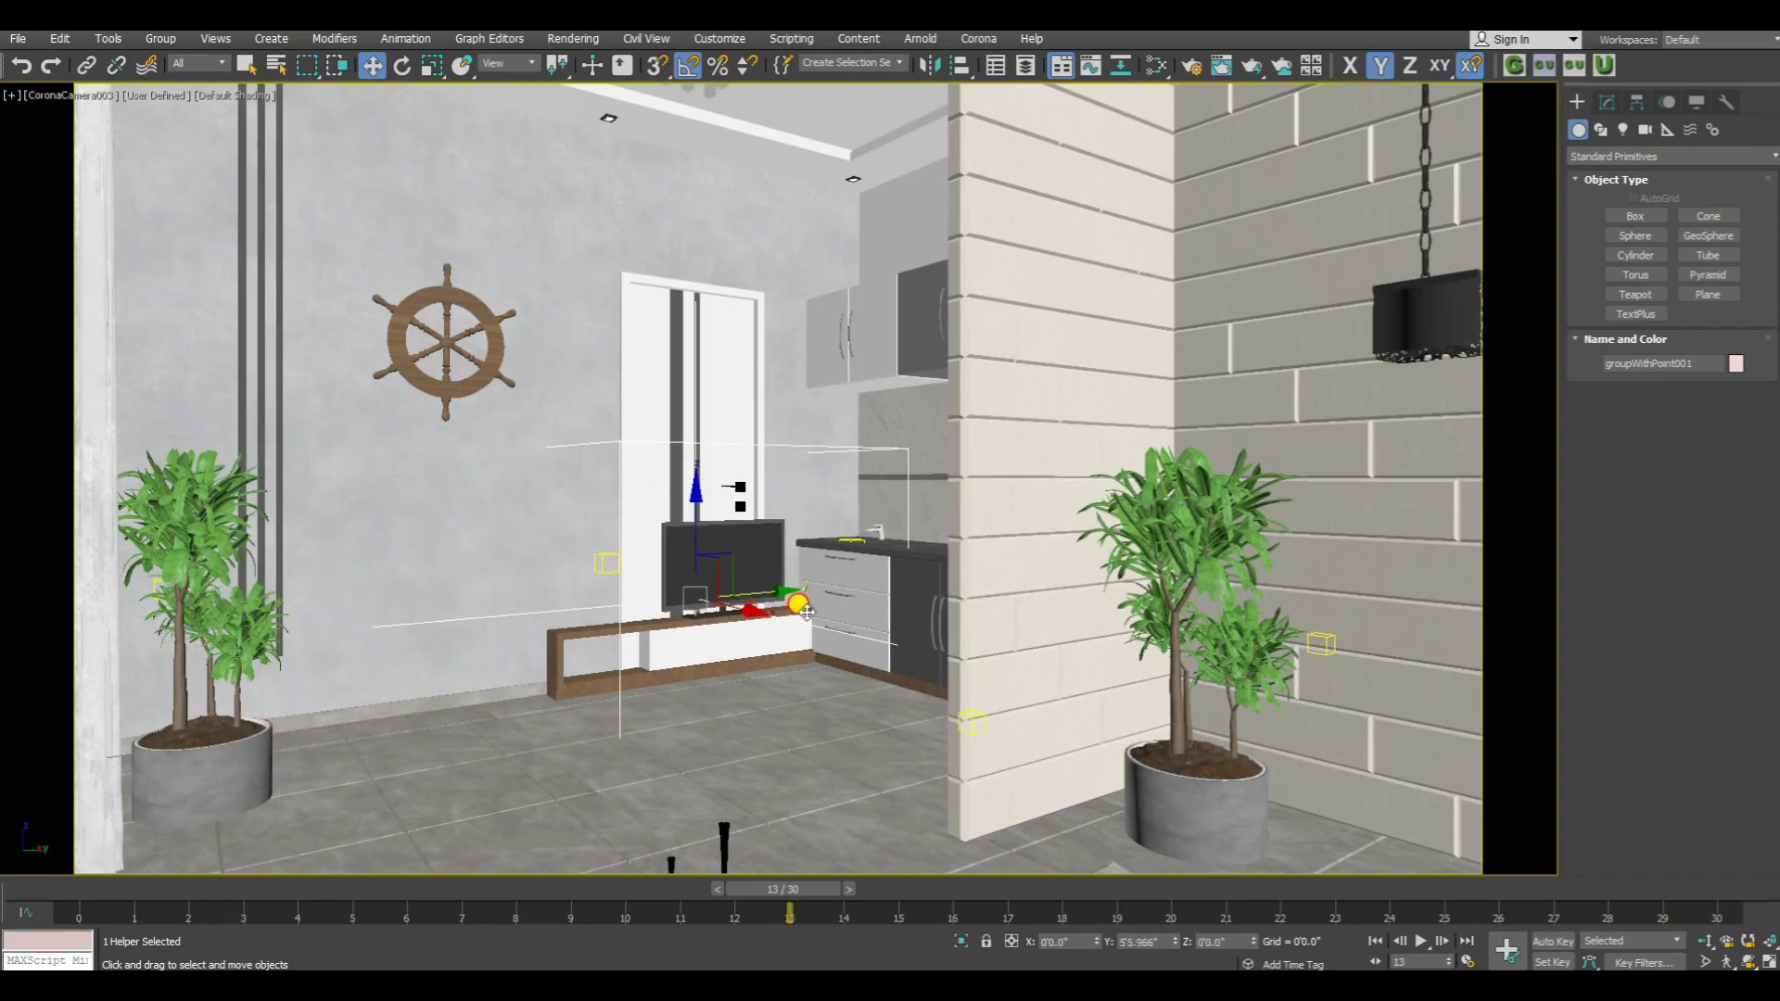
{"action": "right_click", "coordinate": [751, 623]}
{"action": "left_click_drag", "start_coordinate": [519, 600], "coordinate": [652, 658]}
{"action": "right_click", "coordinate": [651, 658]}
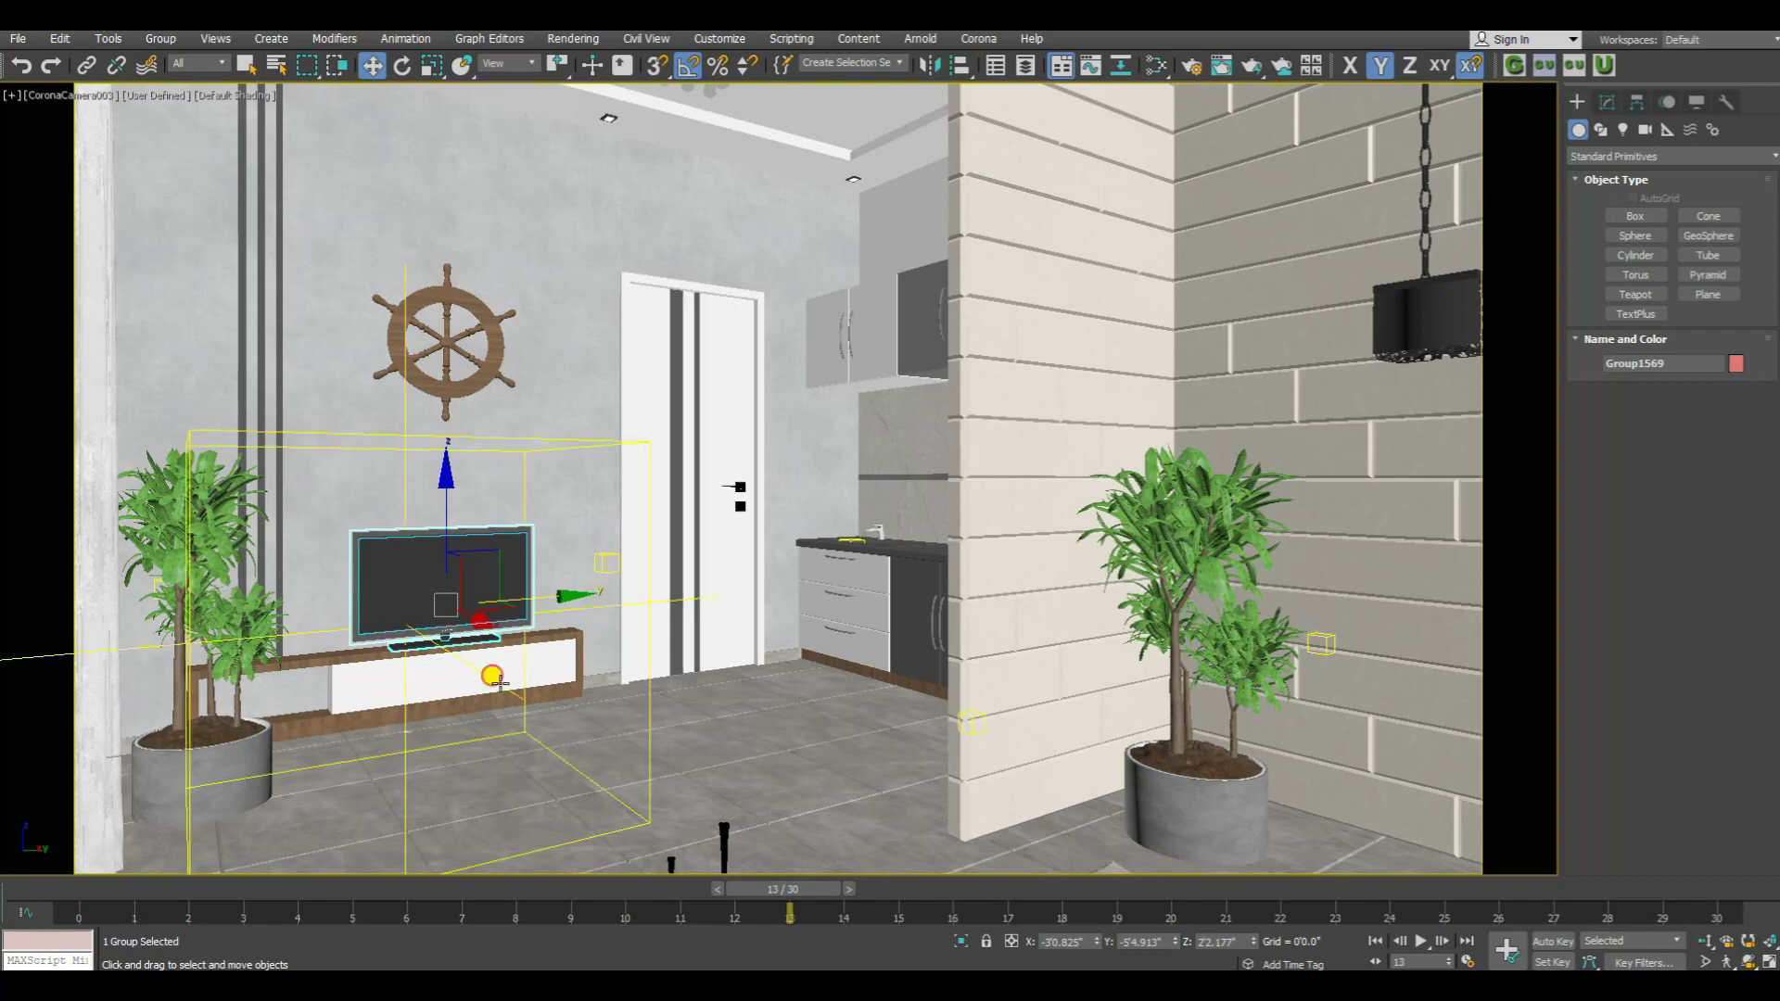
{"action": "left_click", "coordinate": [520, 600]}
{"action": "left_click_drag", "start_coordinate": [518, 617], "coordinate": [570, 652]}
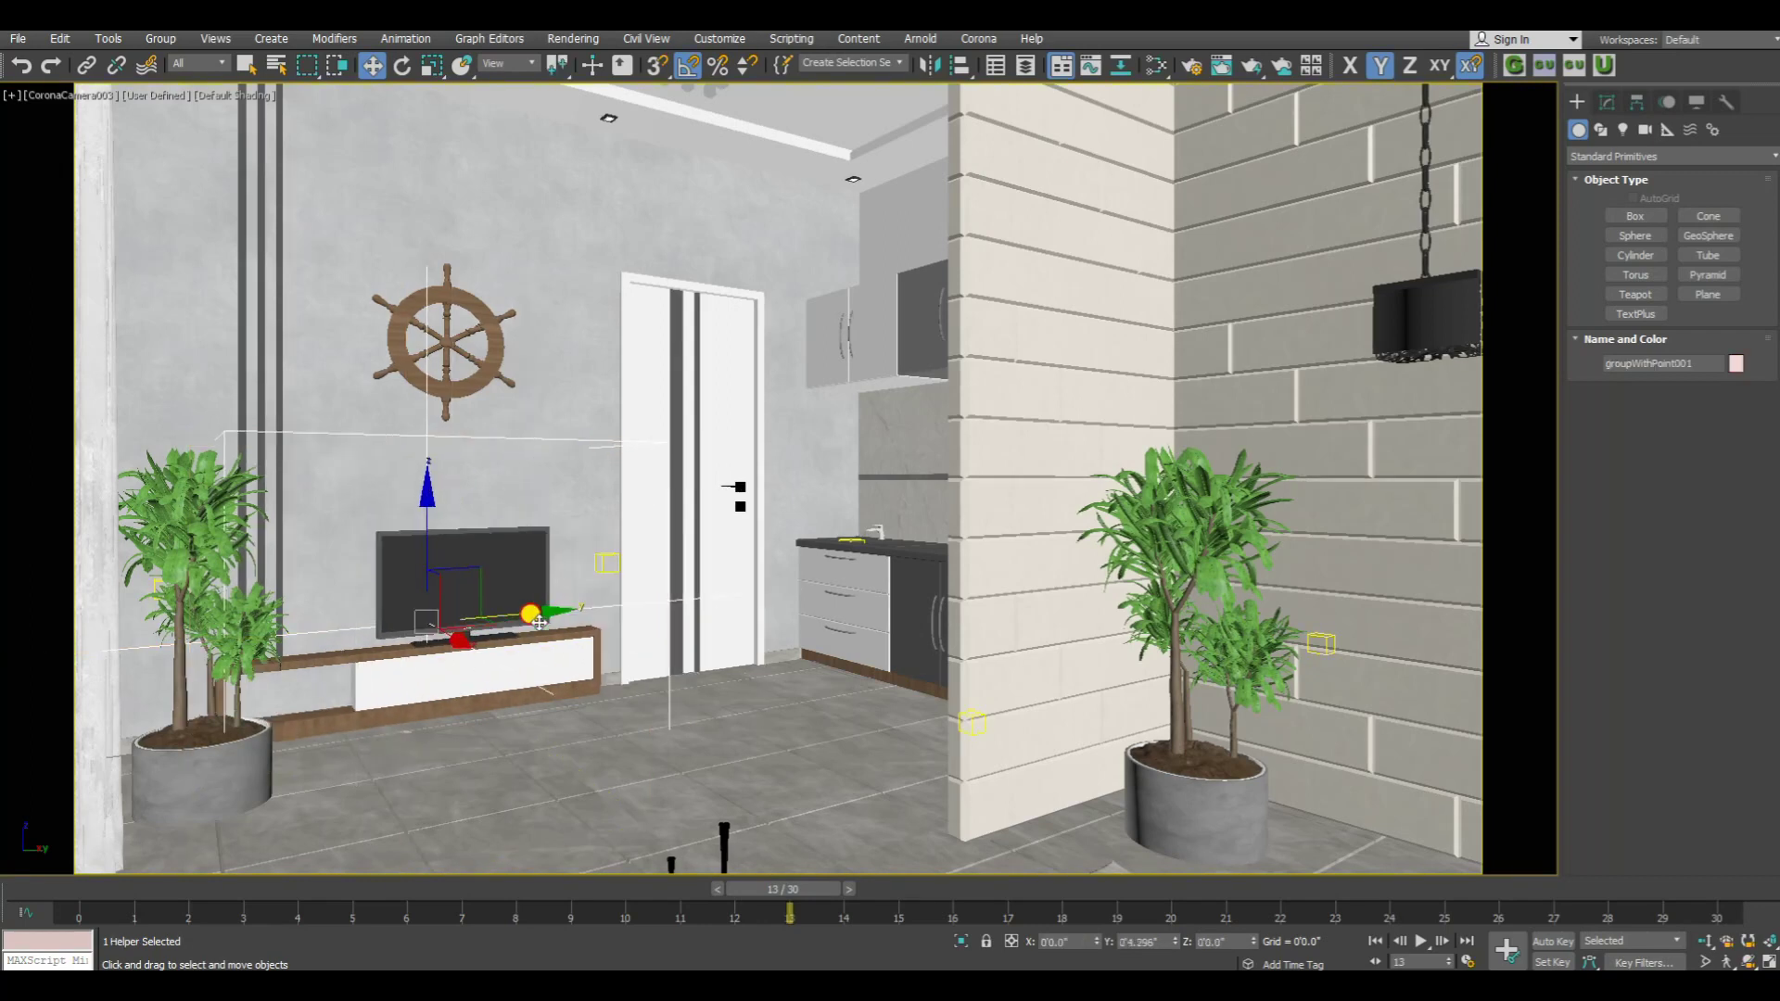
{"action": "right_click", "coordinate": [586, 643]}
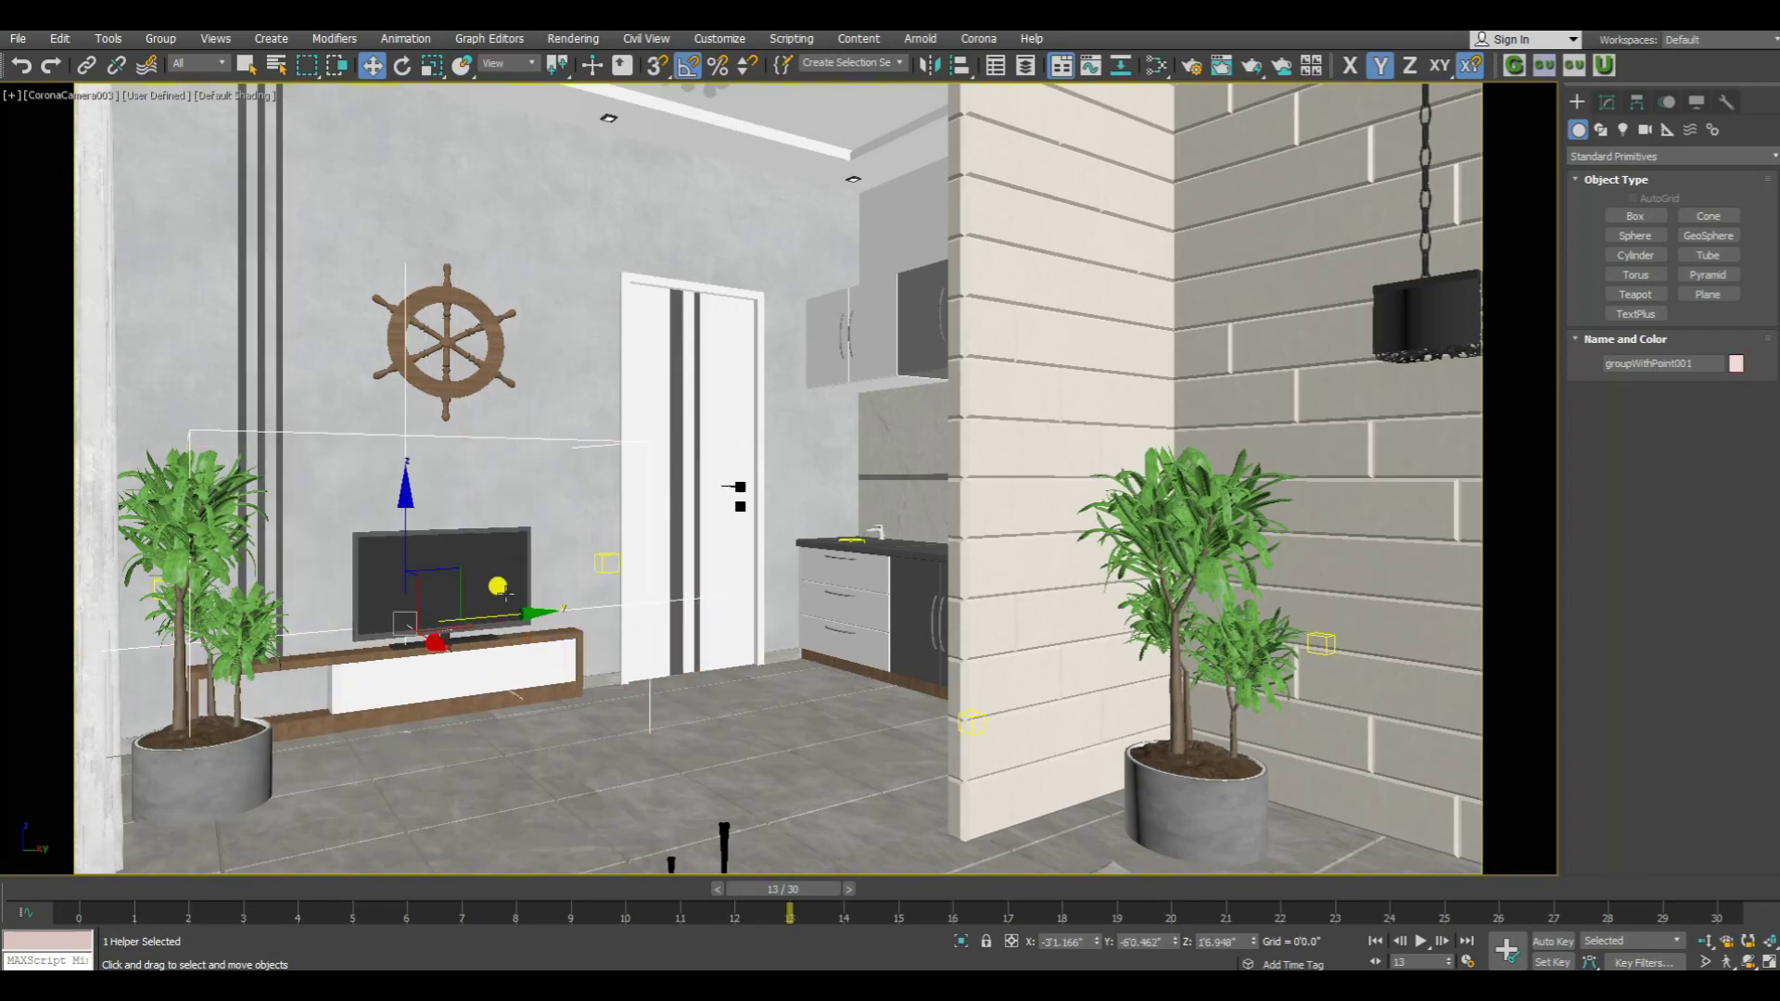
Move the TV group beside the door, then test-move the point helper
{"action": "left_click", "coordinate": [537, 617]}
{"action": "left_click_drag", "start_coordinate": [531, 596], "coordinate": [662, 658]}
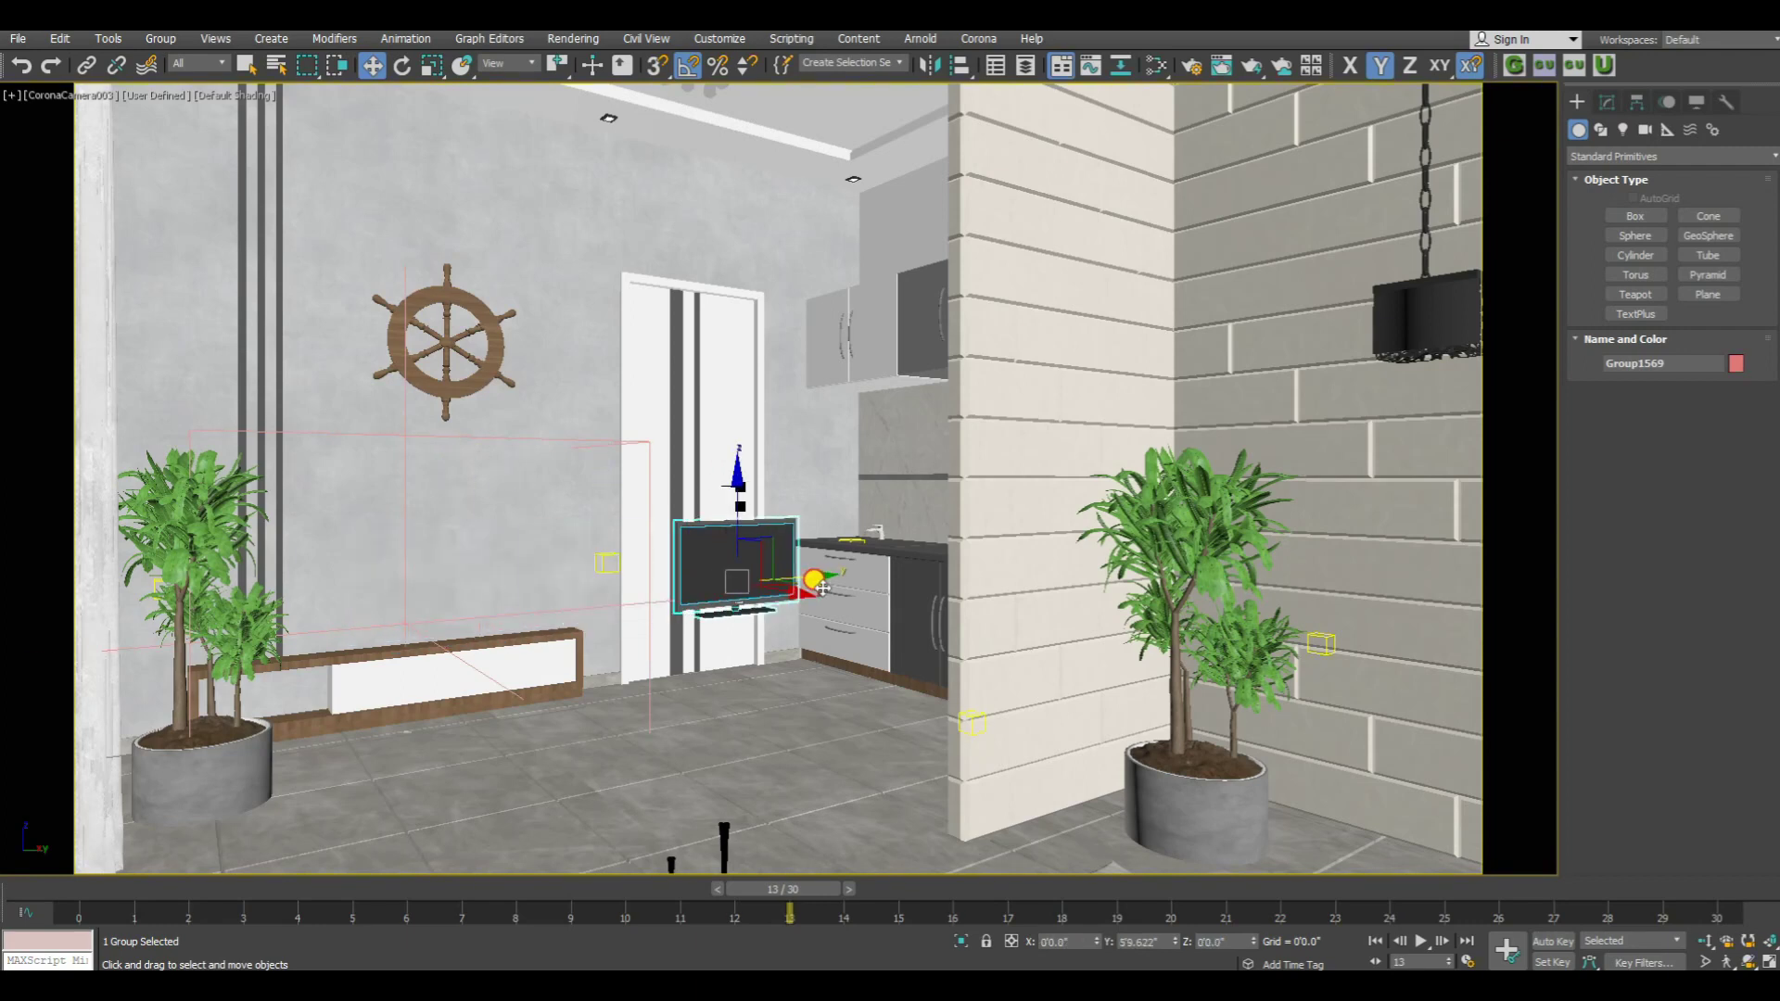
{"action": "left_click", "coordinate": [653, 654]}
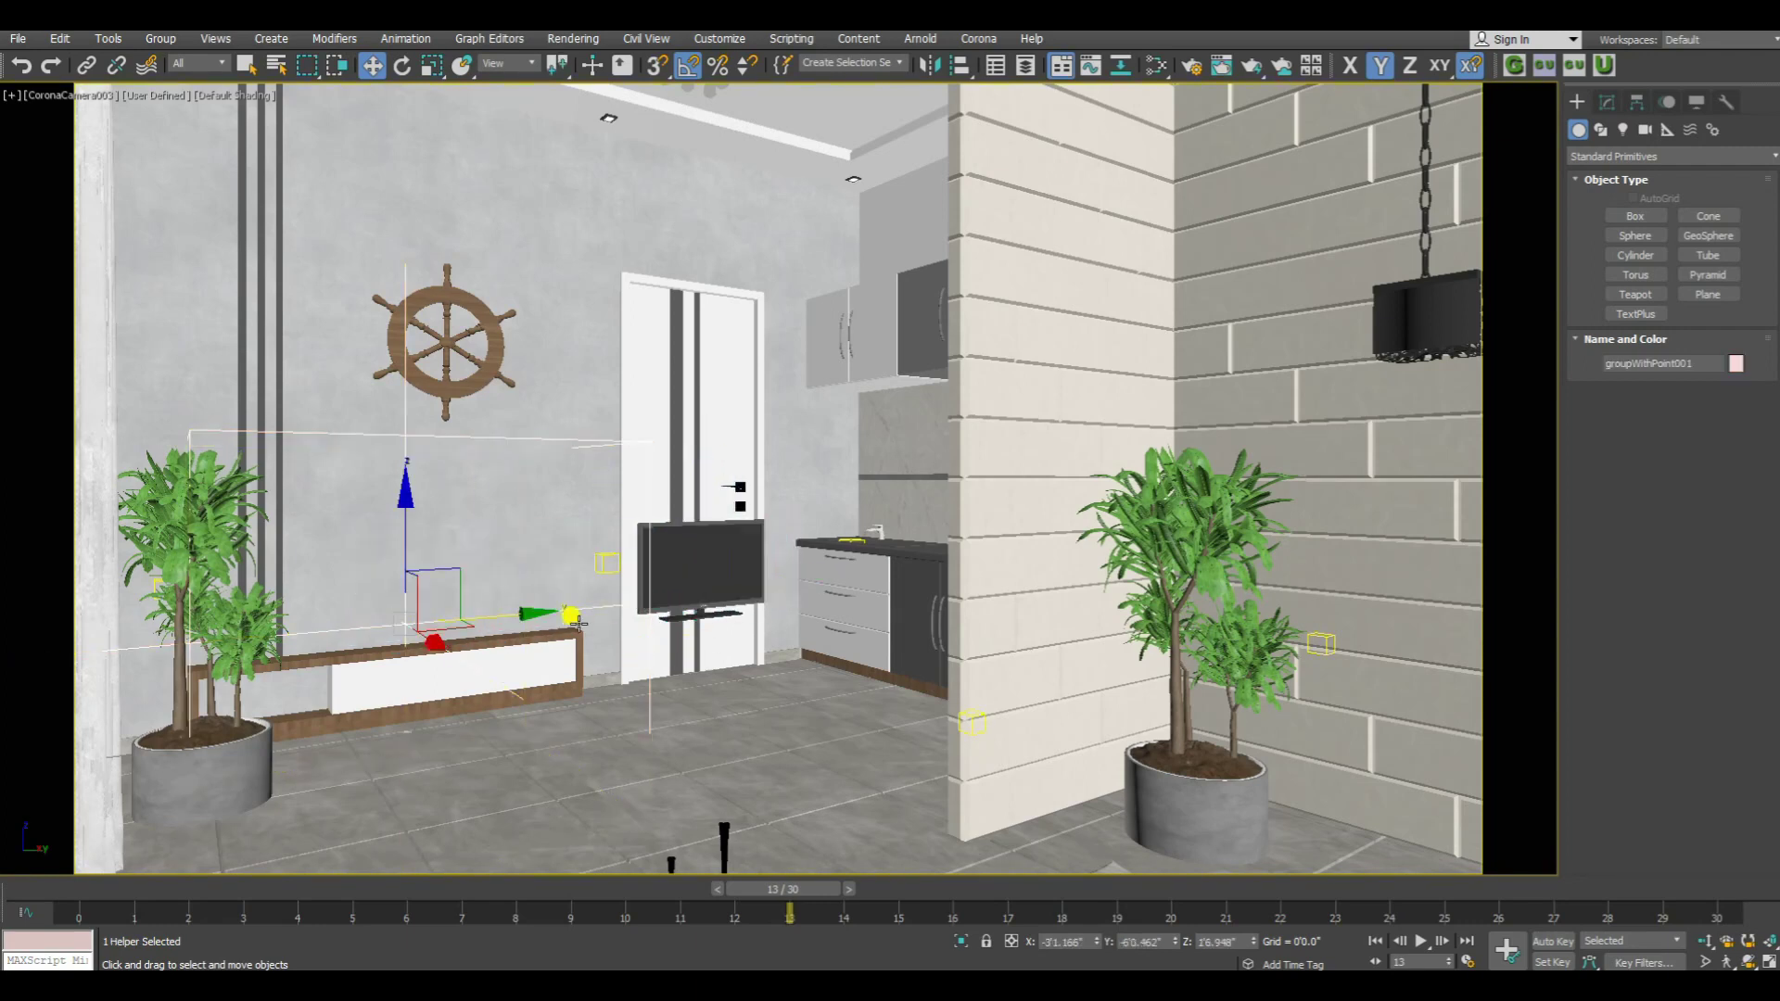
{"action": "mouse_move", "coordinate": [517, 615]}
{"action": "left_mouse_down"}
{"action": "mouse_move", "coordinate": [339, 631]}
{"action": "mouse_move", "coordinate": [612, 647]}
{"action": "left_mouse_up"}
Drag the TV far left, shift the helper toward the door, then return the TV onto its stand
{"action": "left_click", "coordinate": [696, 579]}
{"action": "mouse_move", "coordinate": [696, 579]}
{"action": "left_mouse_down"}
{"action": "mouse_move", "coordinate": [338, 616]}
{"action": "mouse_move", "coordinate": [31, 706]}
{"action": "mouse_move", "coordinate": [40, 723]}
{"action": "left_mouse_up"}
{"action": "left_click", "coordinate": [406, 616]}
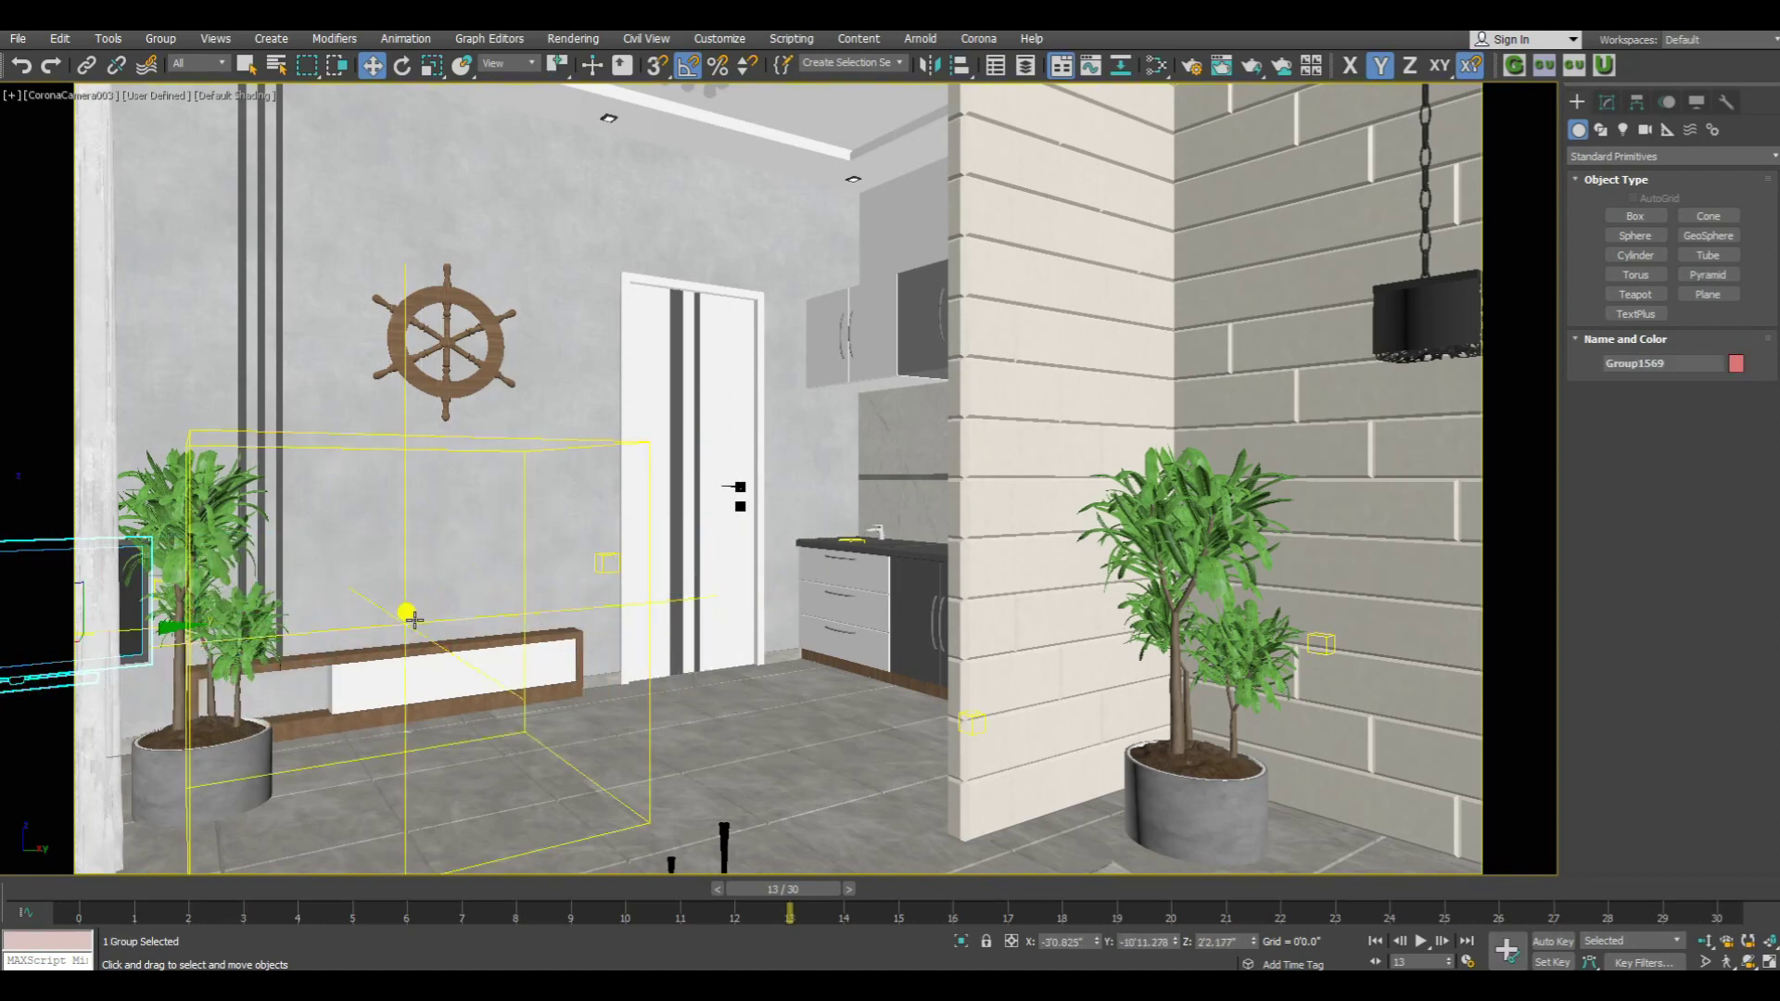
{"action": "mouse_move", "coordinate": [487, 617]}
{"action": "left_mouse_down"}
{"action": "mouse_move", "coordinate": [779, 568]}
{"action": "mouse_move", "coordinate": [728, 598]}
{"action": "mouse_move", "coordinate": [581, 628]}
{"action": "left_mouse_up"}
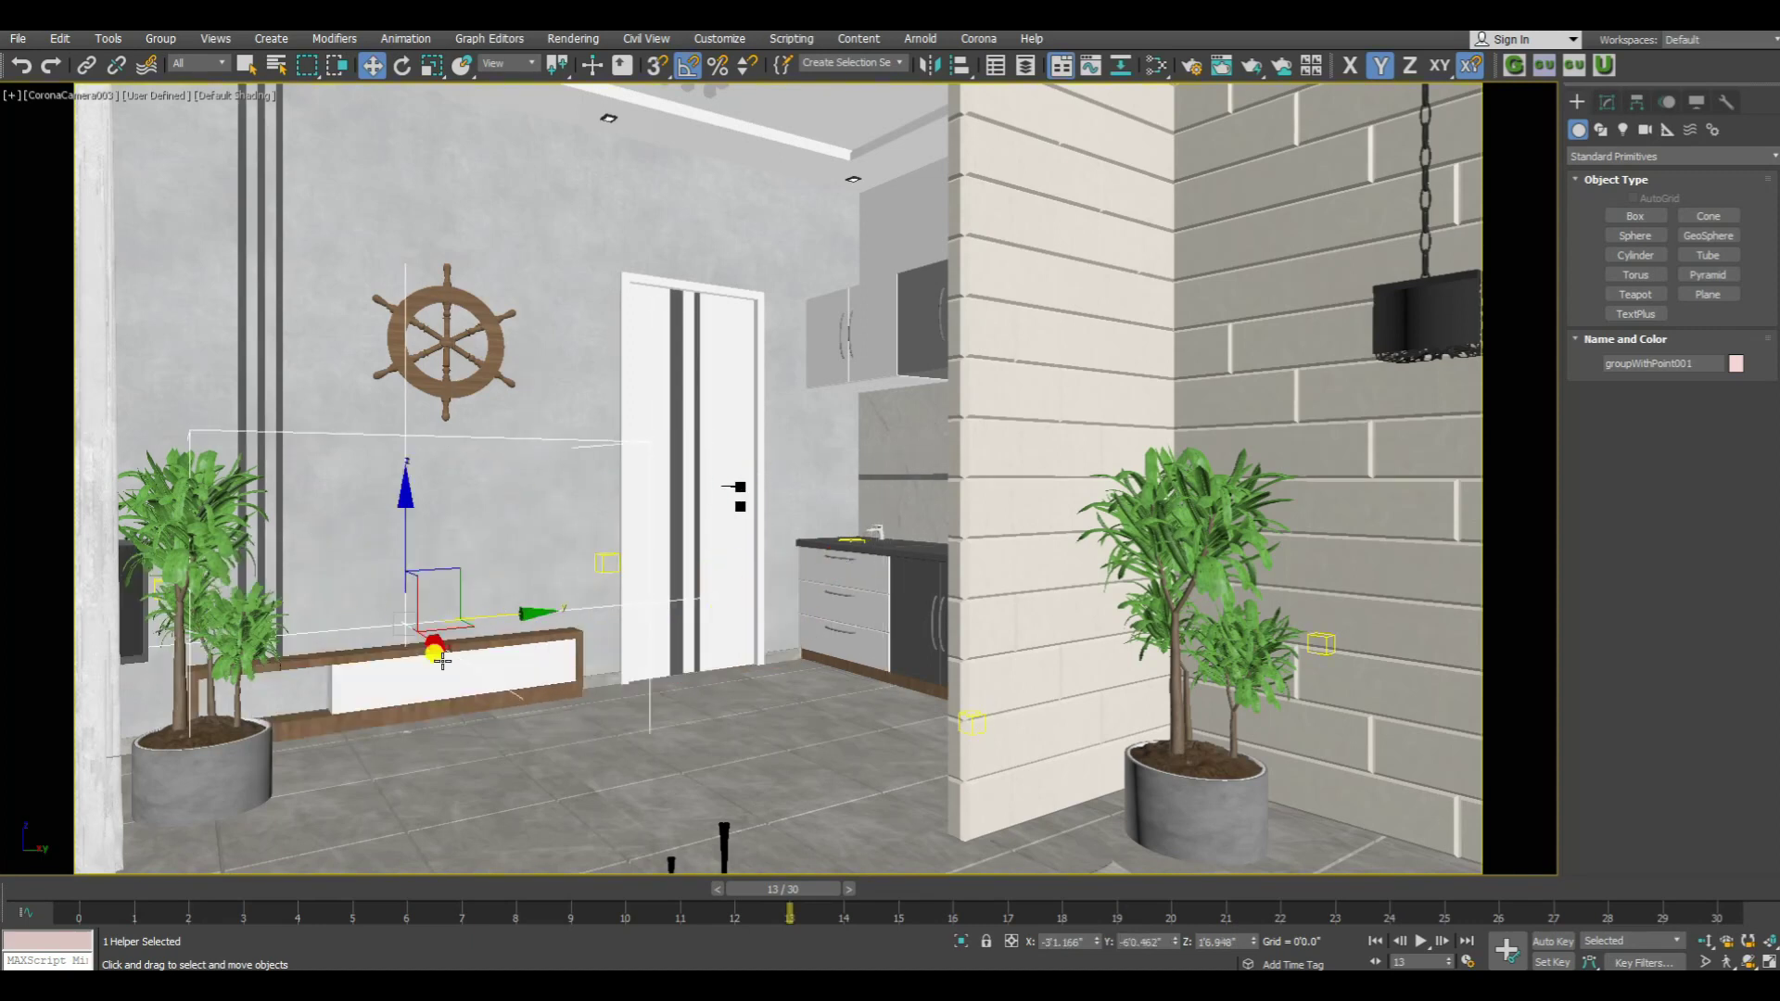
{"action": "left_click_drag", "start_coordinate": [127, 601], "coordinate": [541, 586]}
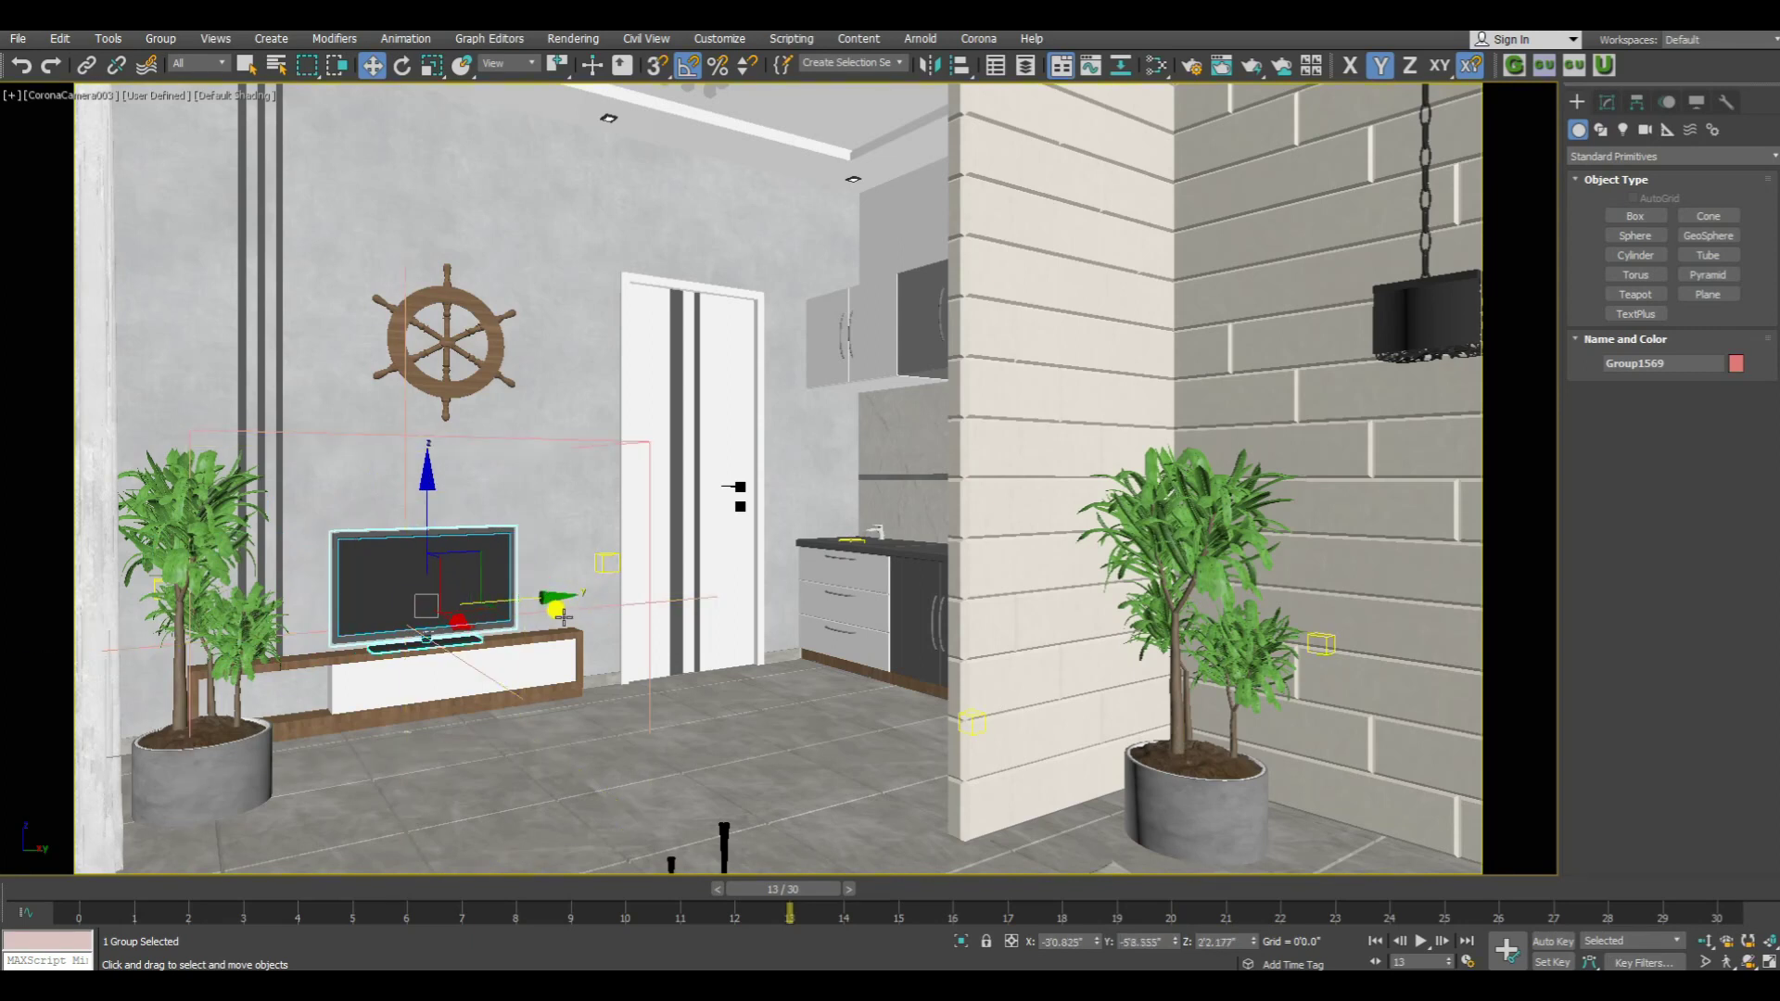
Release the TV and stand from groupWithPoint001, then select the TV and ship wheel groups
{"action": "left_click", "coordinate": [573, 443]}
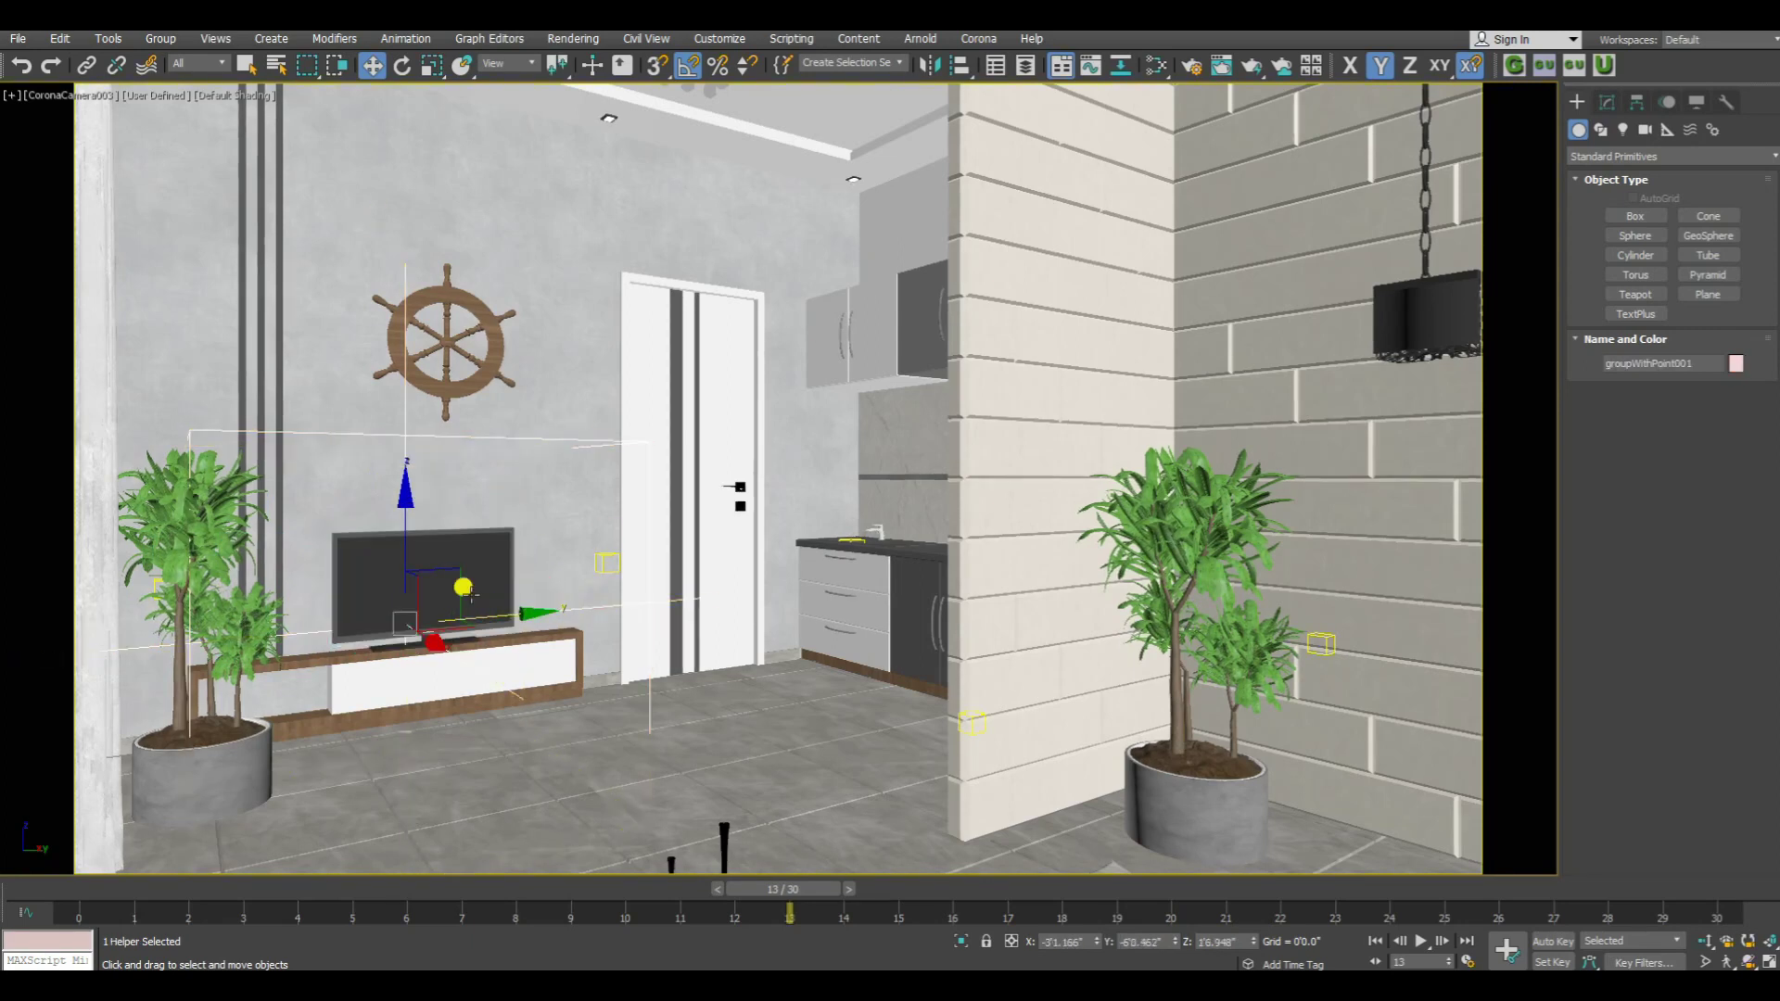
{"action": "left_click", "coordinate": [1605, 67]}
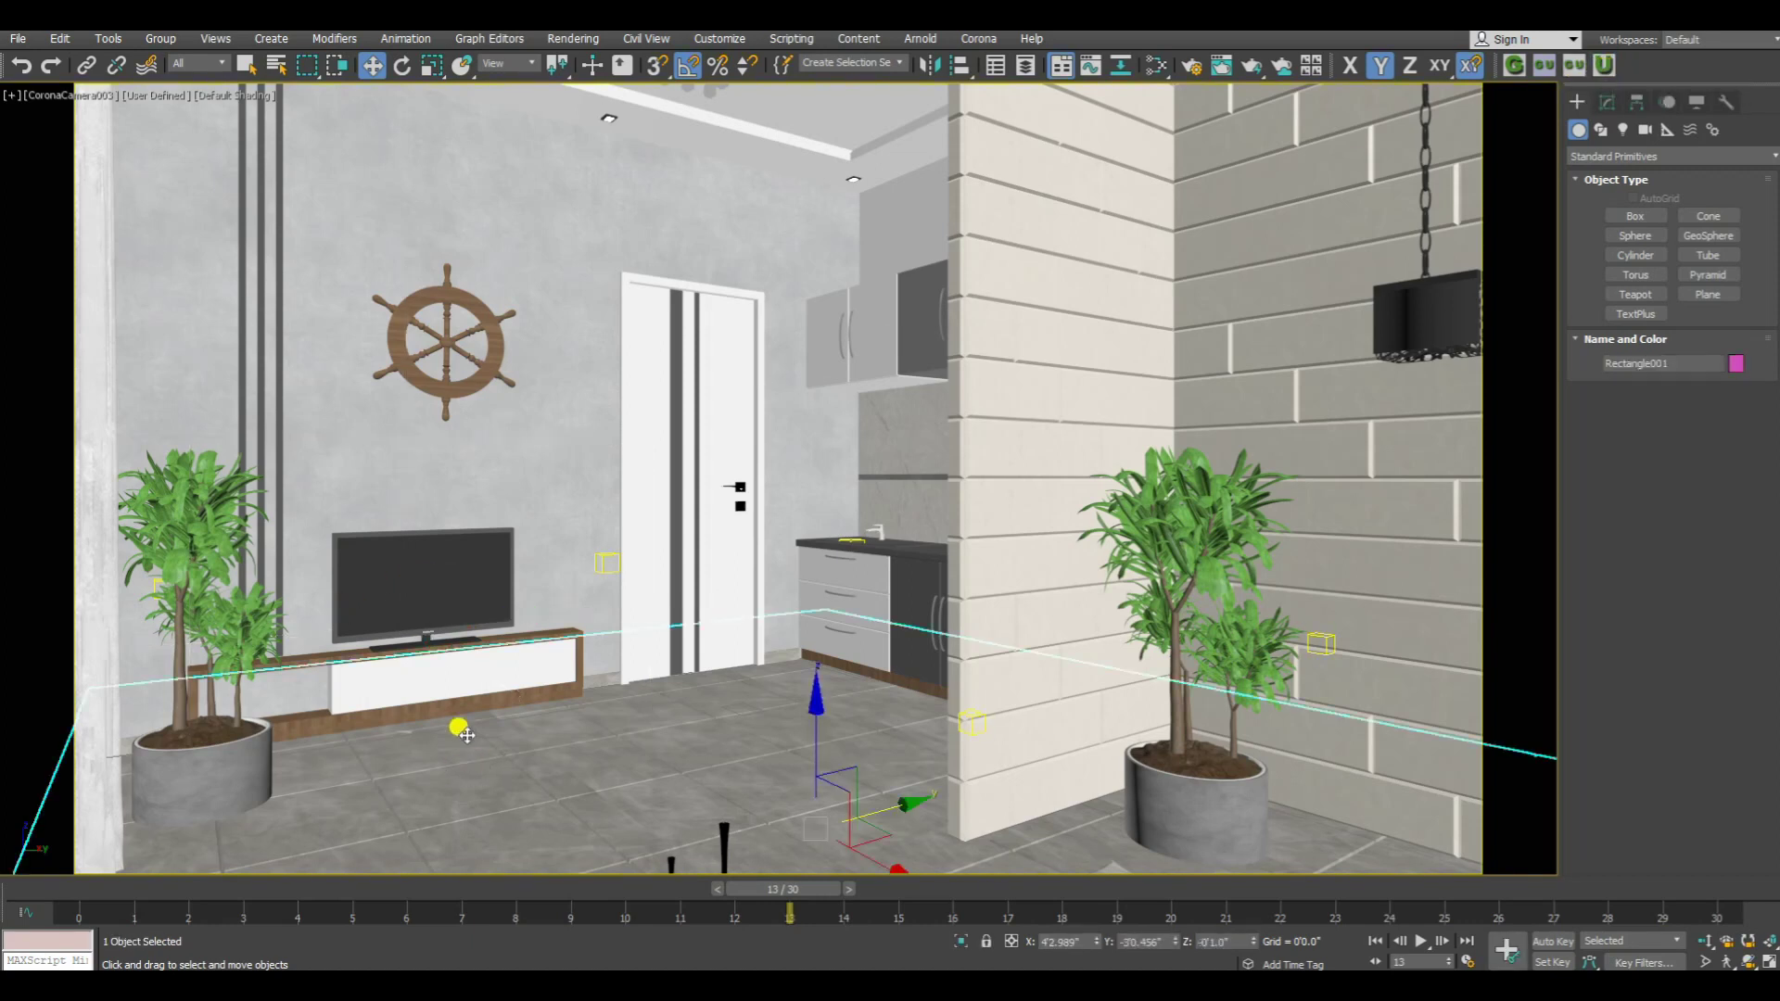
{"action": "left_click", "coordinate": [464, 607]}
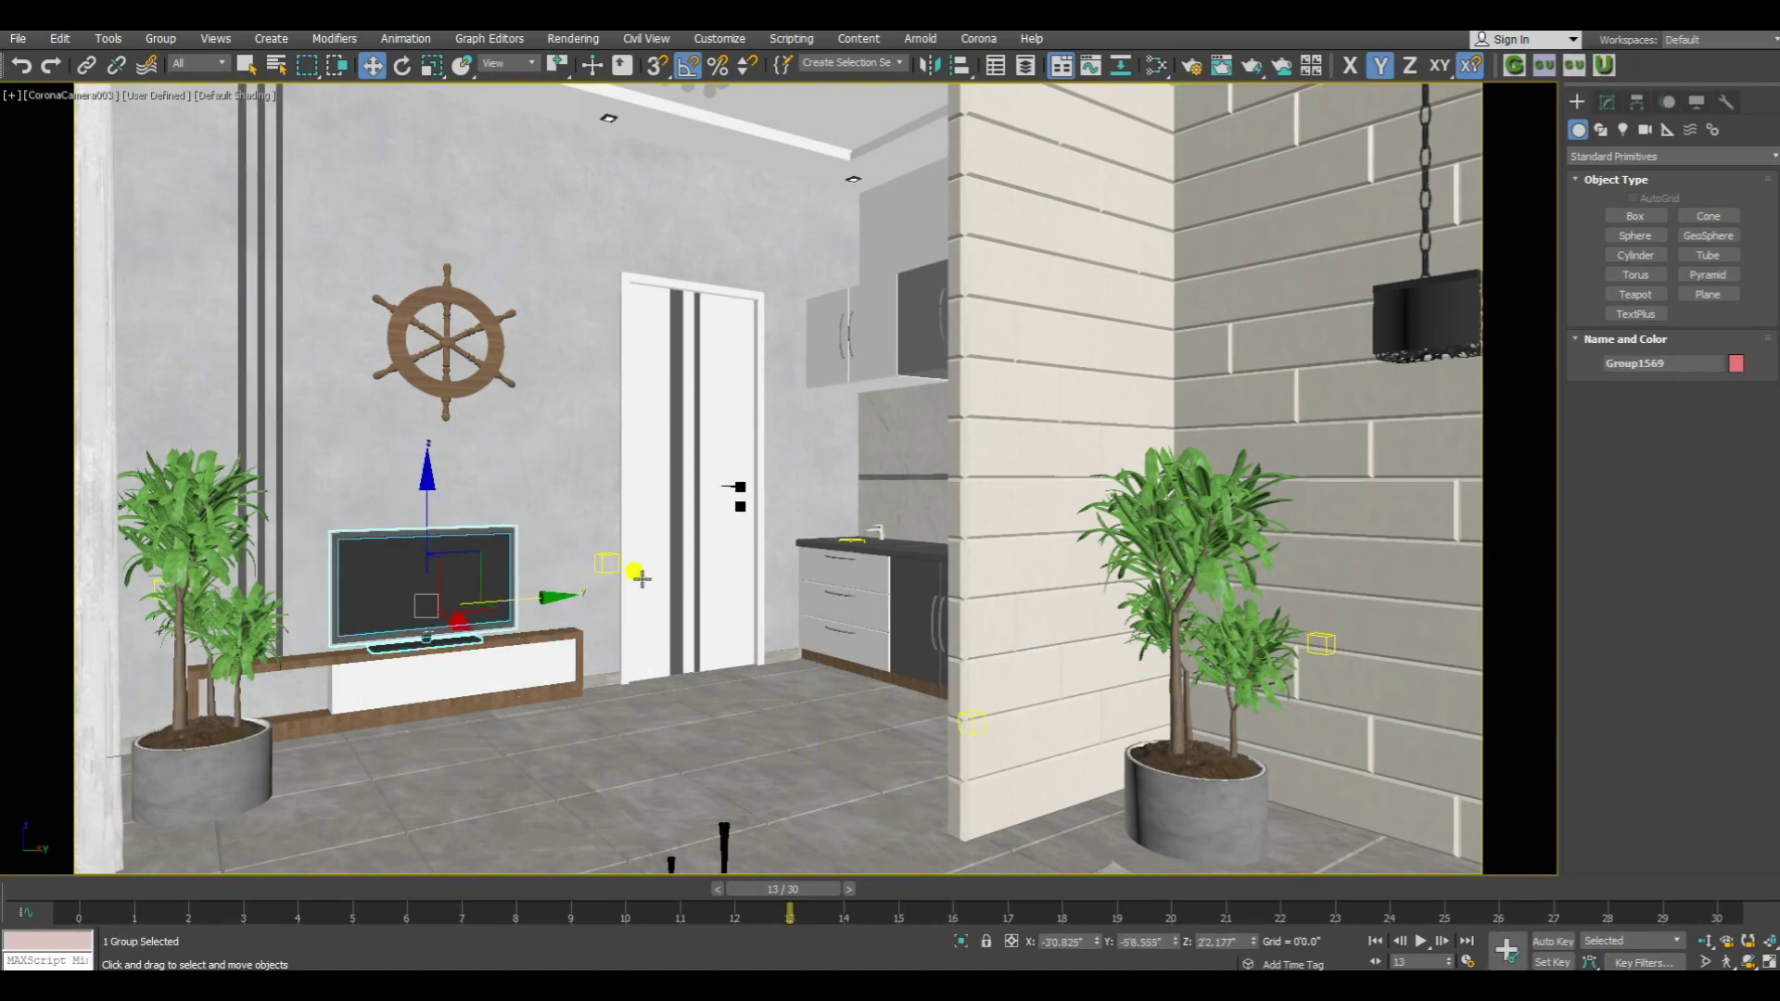
{"action": "left_click", "coordinate": [469, 369]}
Bind the ship wheel, TV and left potted plant to a new point helper, groupWithPoint001
{"action": "left_click", "coordinate": [470, 554], "text": "ctrl"}
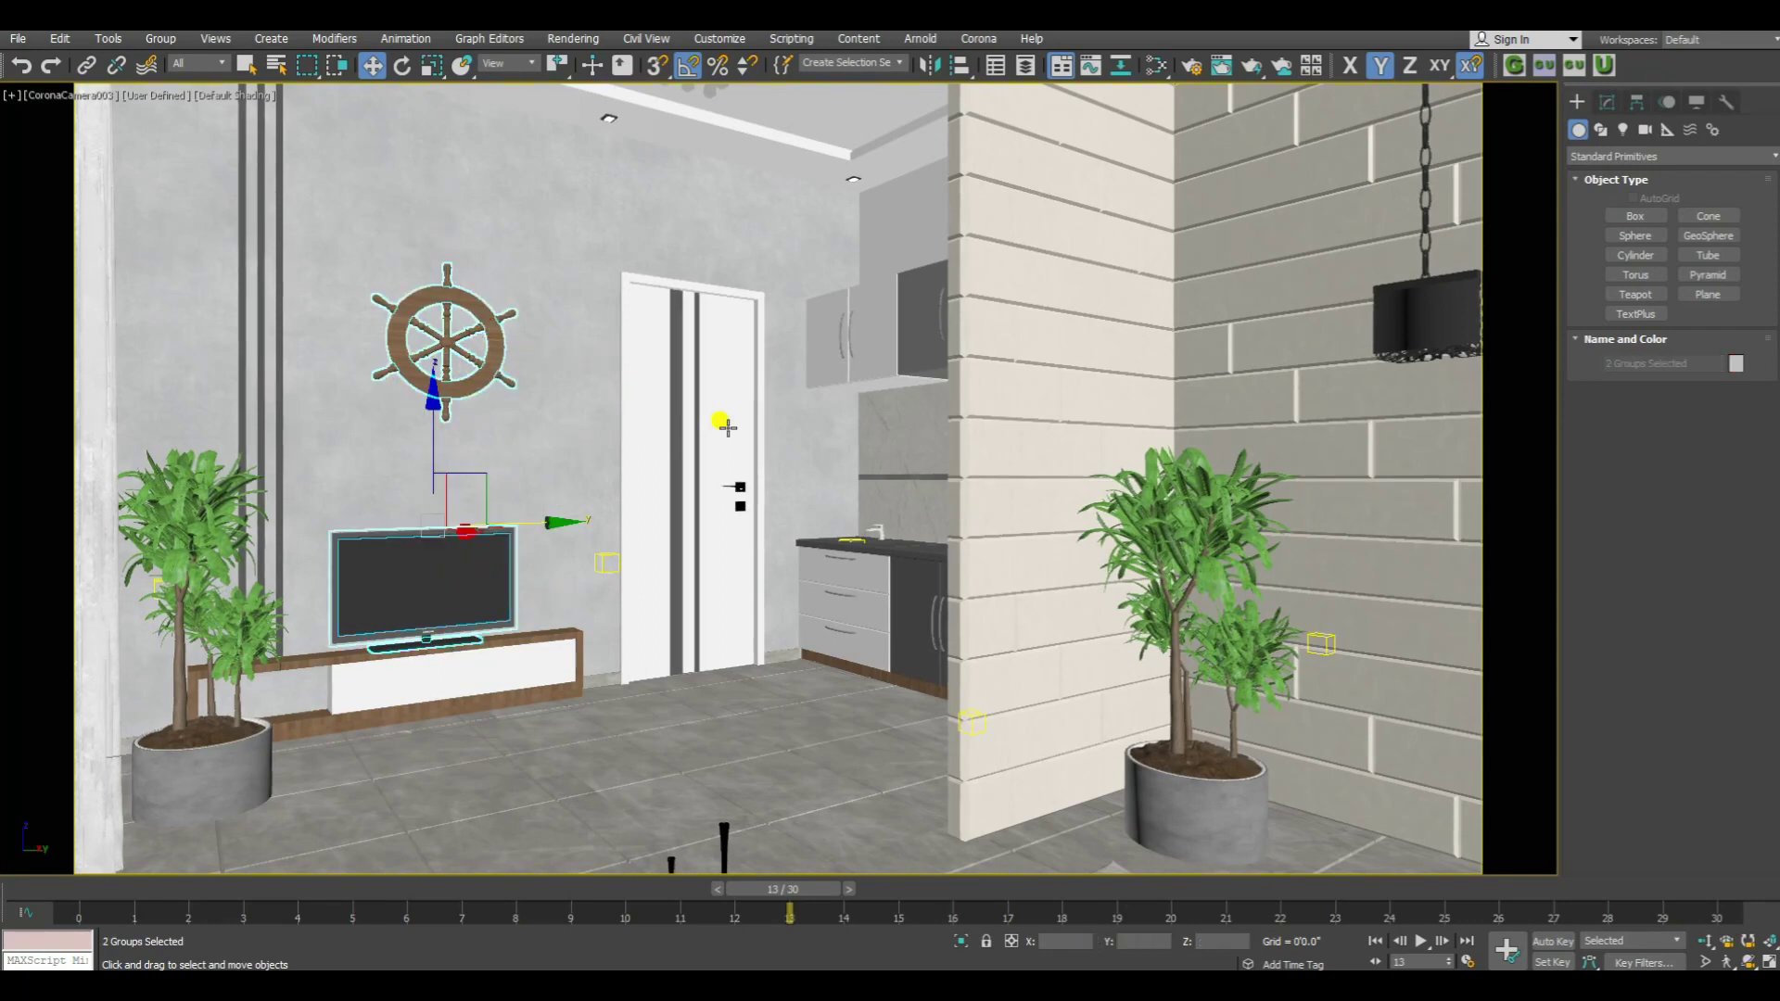
{"action": "left_click", "coordinate": [250, 721], "text": "ctrl"}
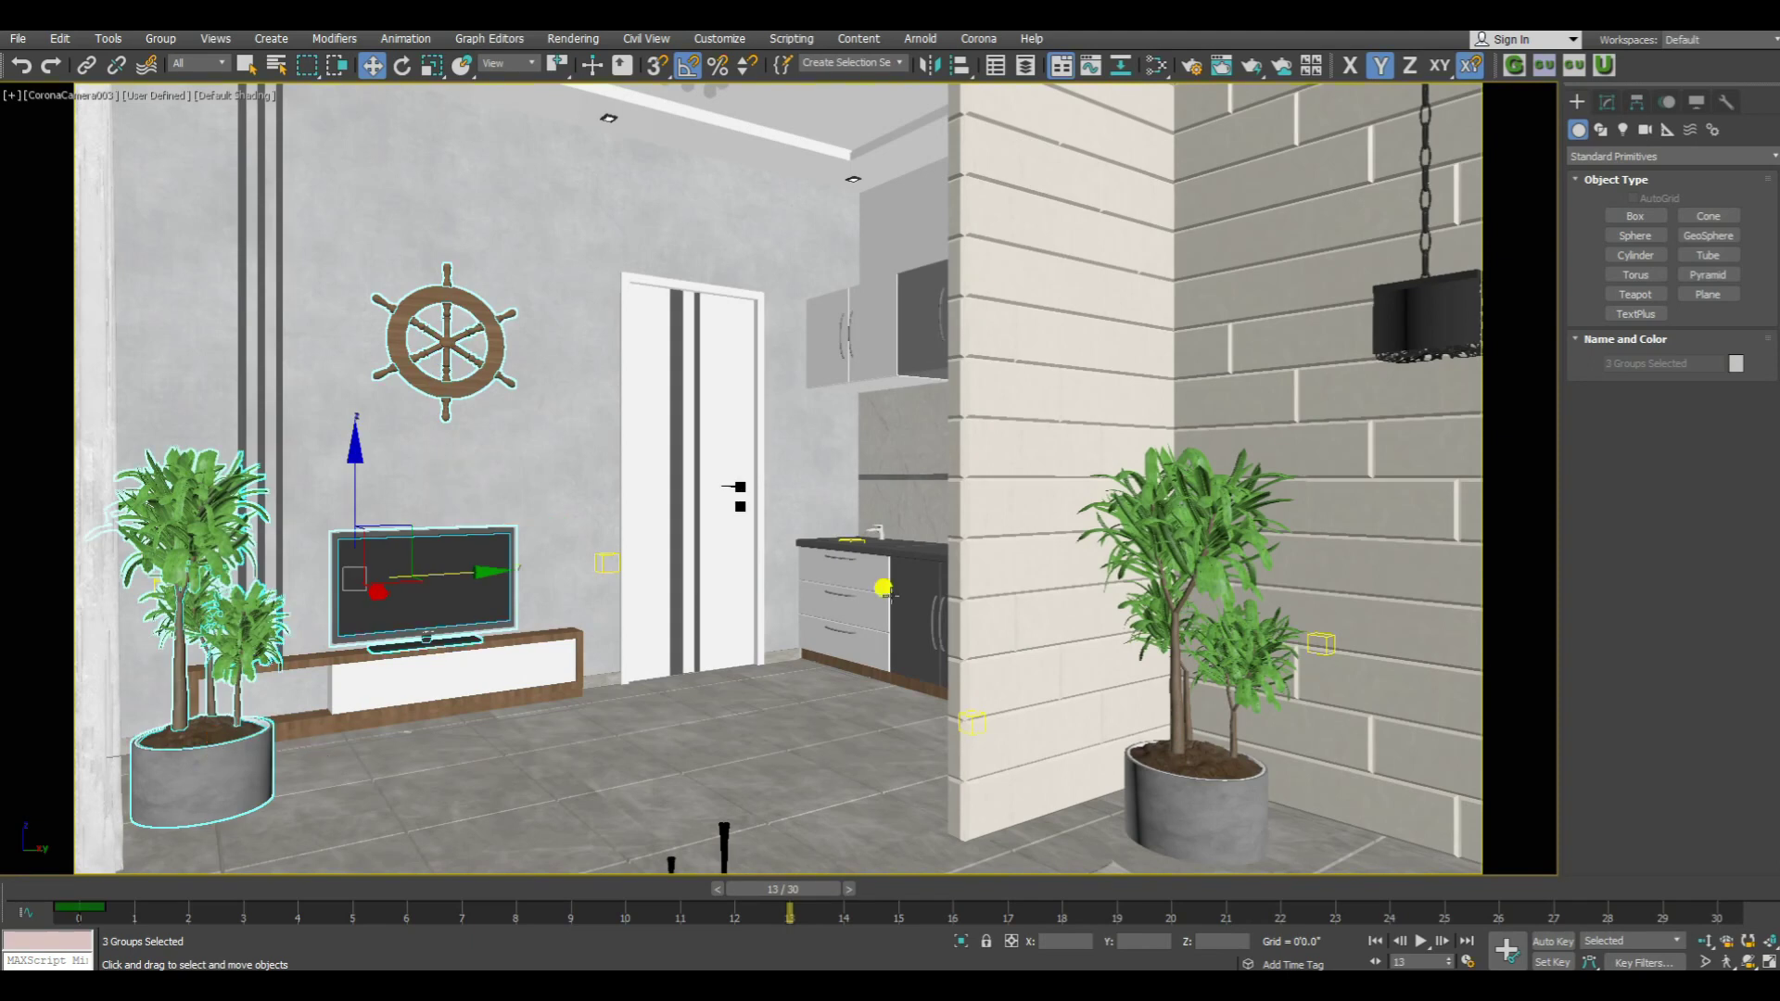
{"action": "left_click", "coordinate": [1546, 67]}
{"action": "left_click_drag", "start_coordinate": [422, 399], "coordinate": [871, 318]}
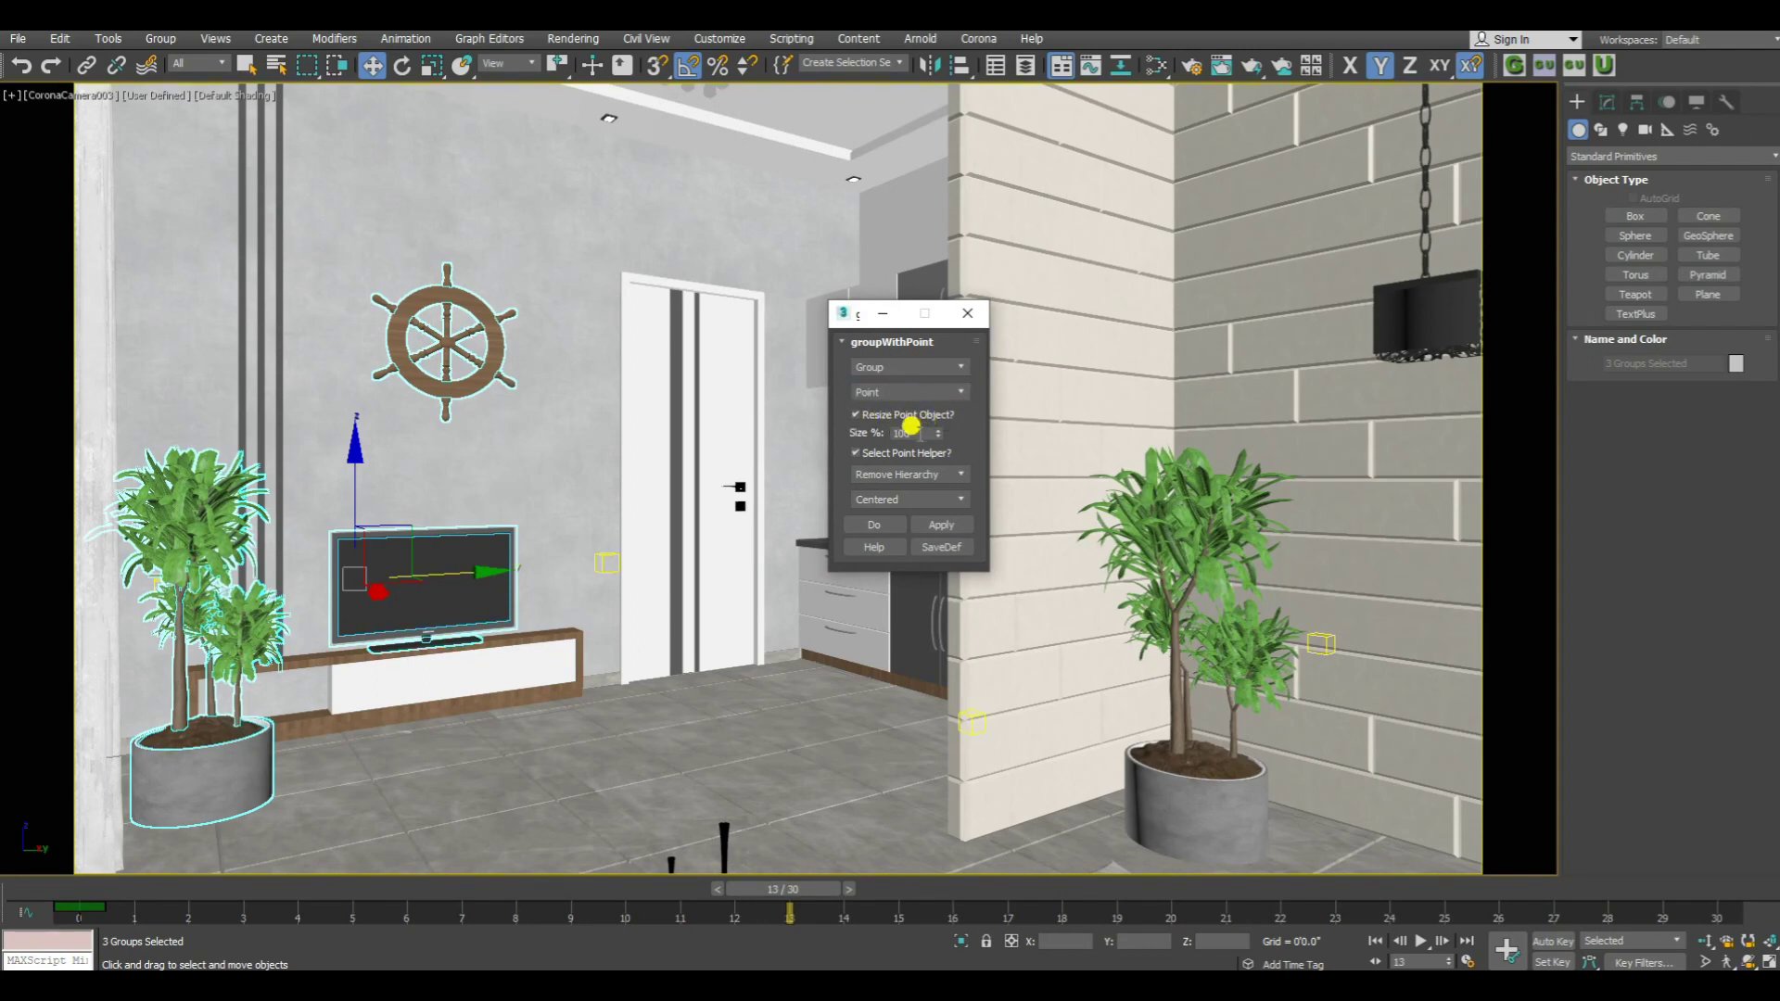
{"action": "left_click", "coordinate": [934, 521]}
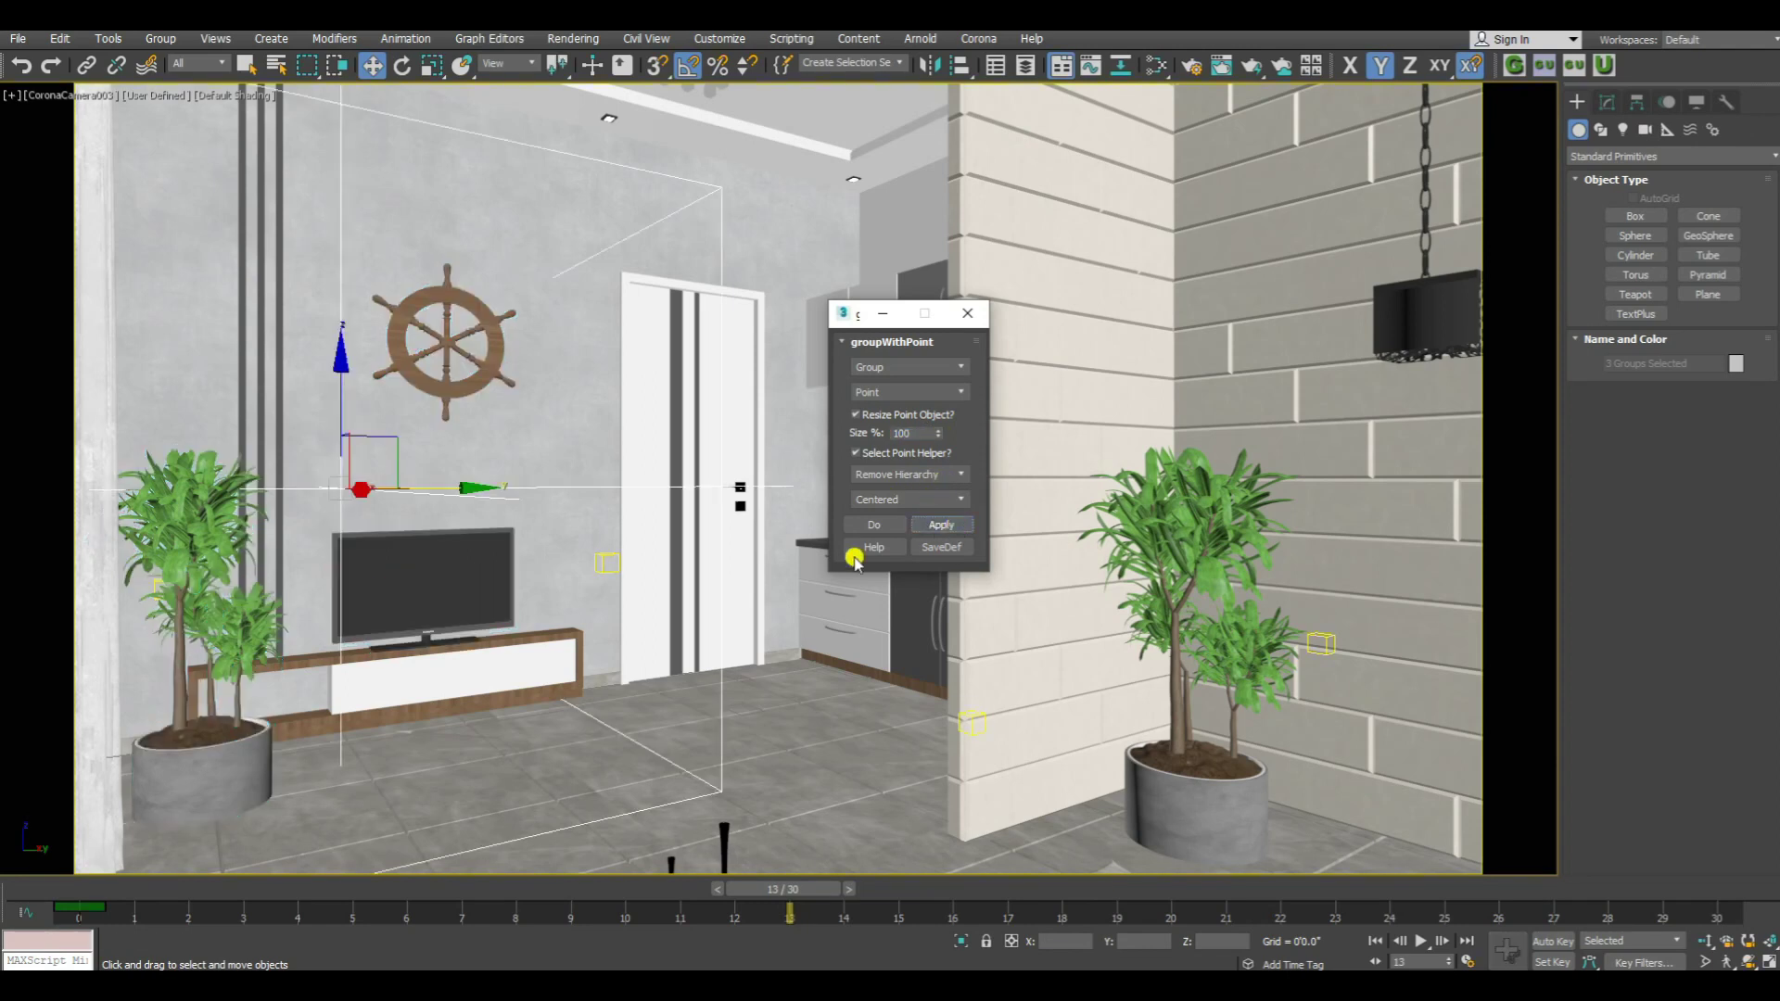
{"action": "left_click", "coordinate": [967, 314]}
Move the helper-bound furniture, then move the left potted plant beside the door
{"action": "left_click", "coordinate": [755, 766]}
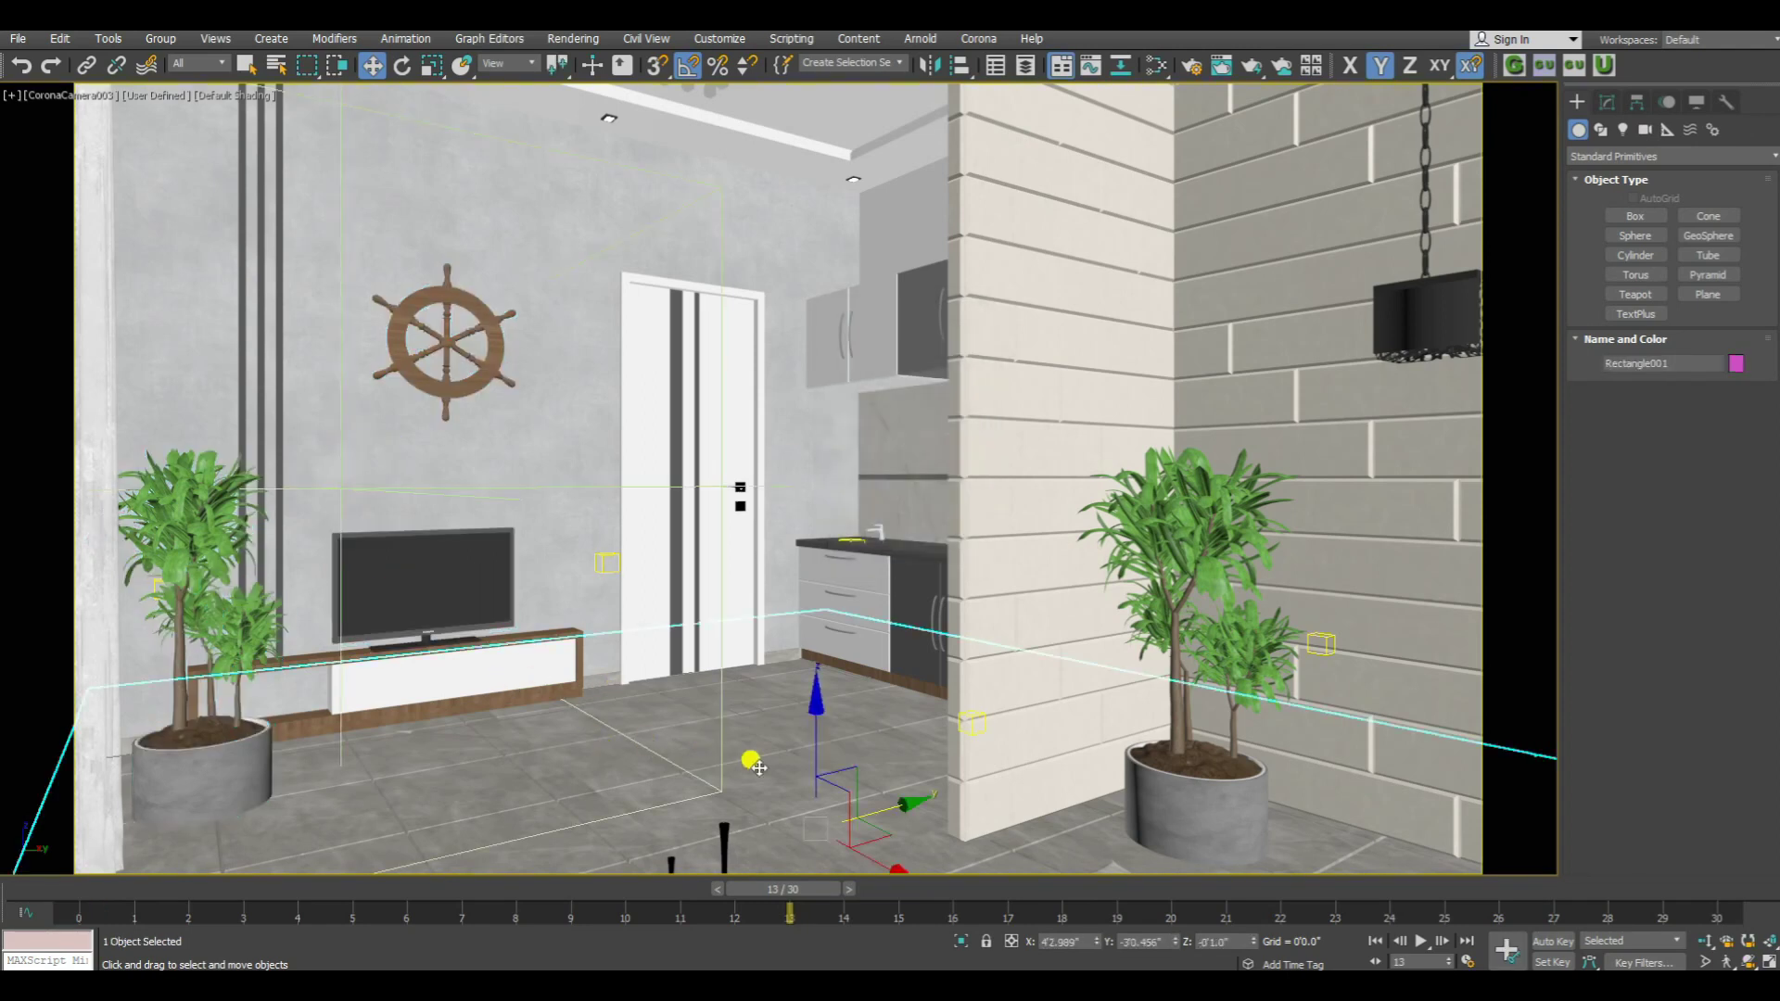
{"action": "left_click", "coordinate": [365, 486]}
{"action": "mouse_move", "coordinate": [439, 485]}
{"action": "left_mouse_down"}
{"action": "mouse_move", "coordinate": [475, 533]}
{"action": "mouse_move", "coordinate": [763, 508]}
{"action": "mouse_move", "coordinate": [380, 515]}
{"action": "left_mouse_up"}
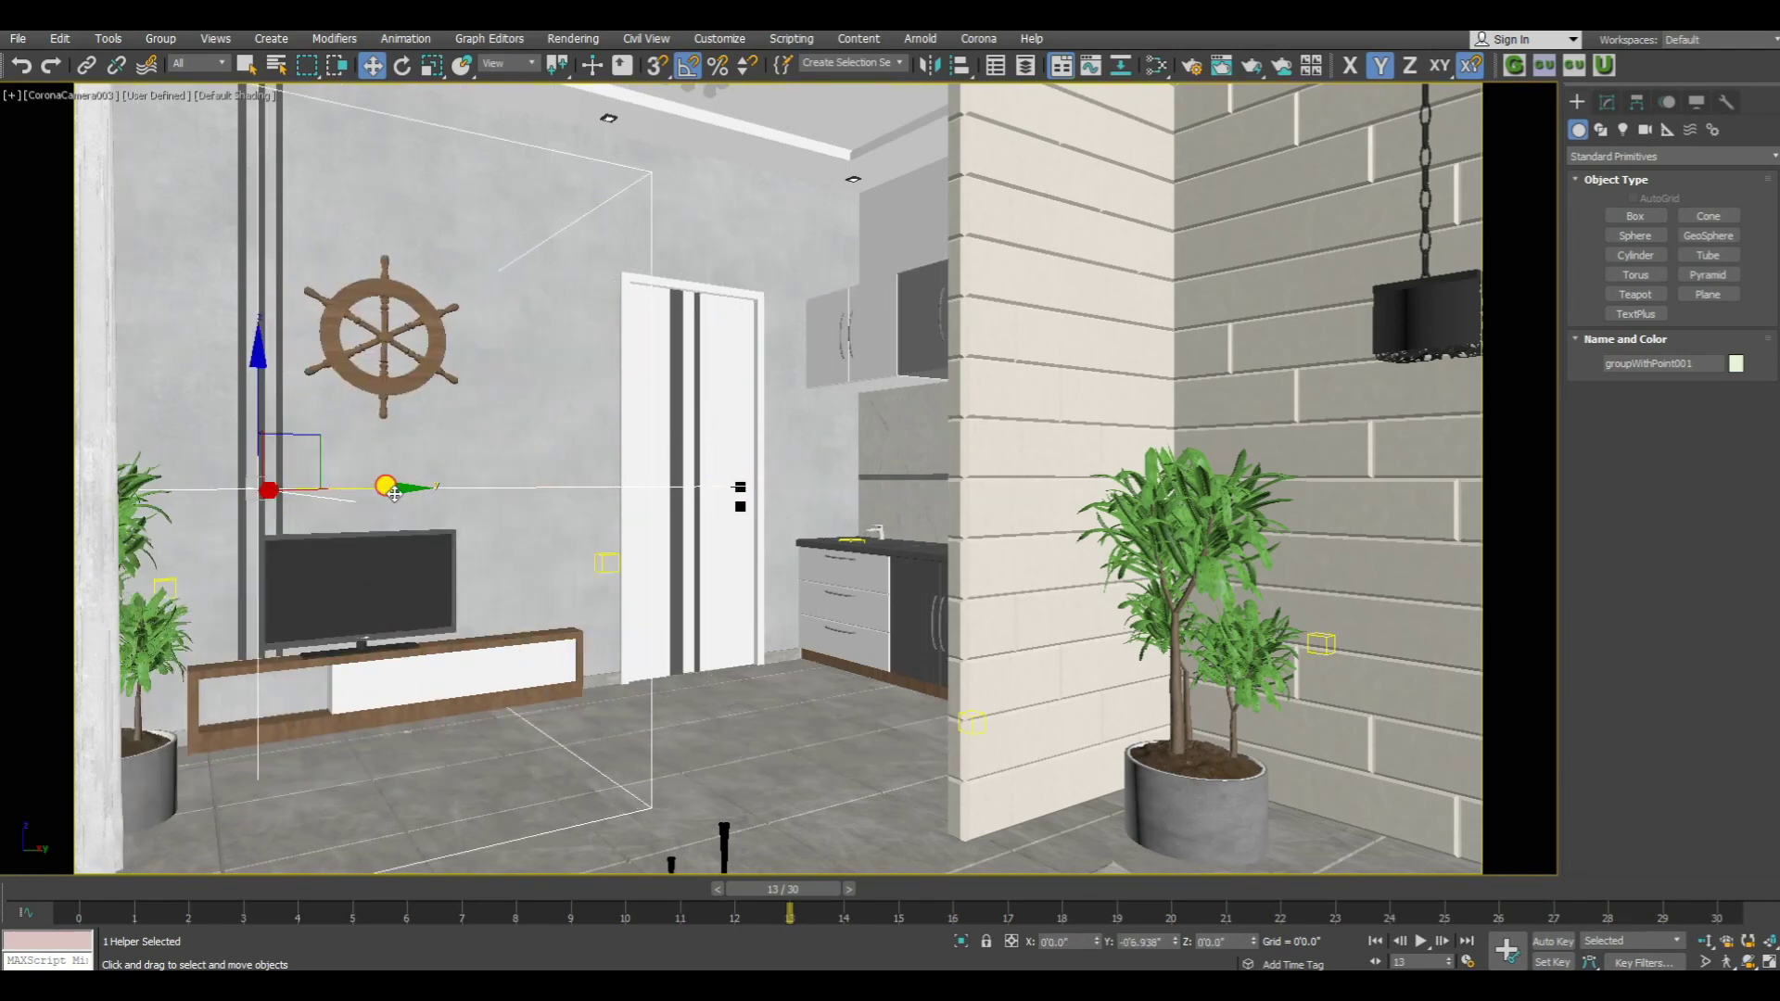
{"action": "left_click_drag", "start_coordinate": [381, 516], "coordinate": [790, 483]}
{"action": "left_click", "coordinate": [249, 777]}
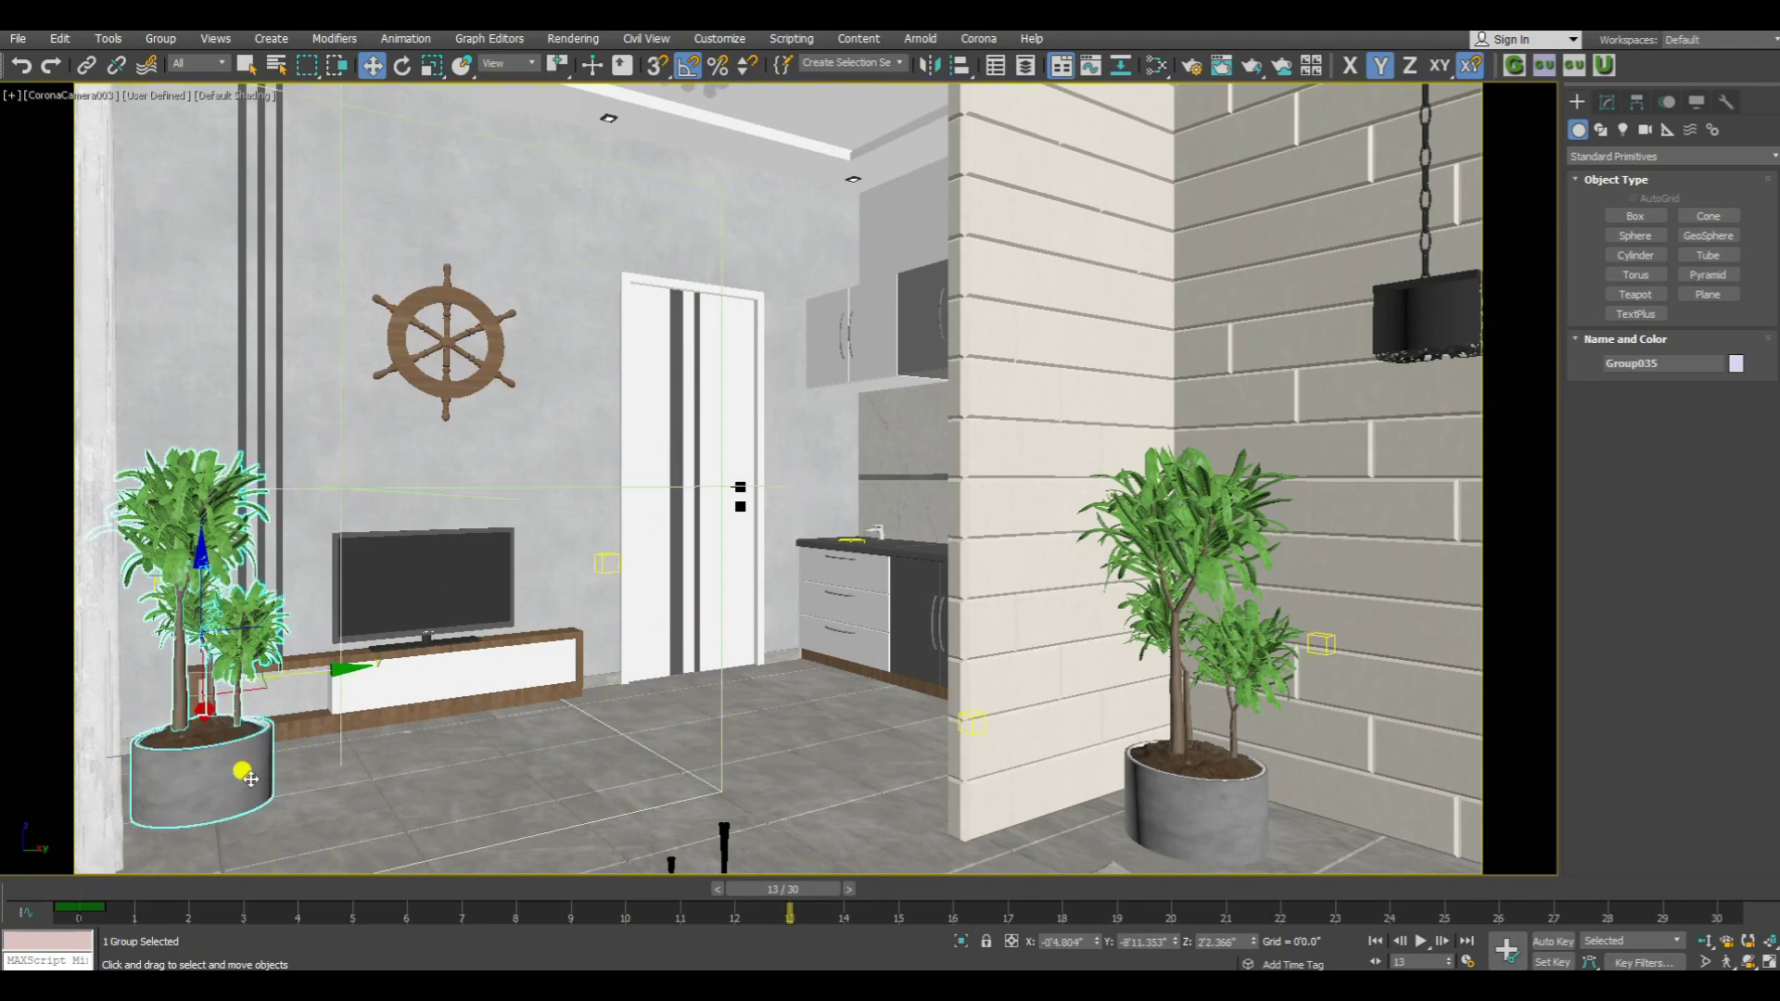
{"action": "left_click_drag", "start_coordinate": [311, 674], "coordinate": [862, 614]}
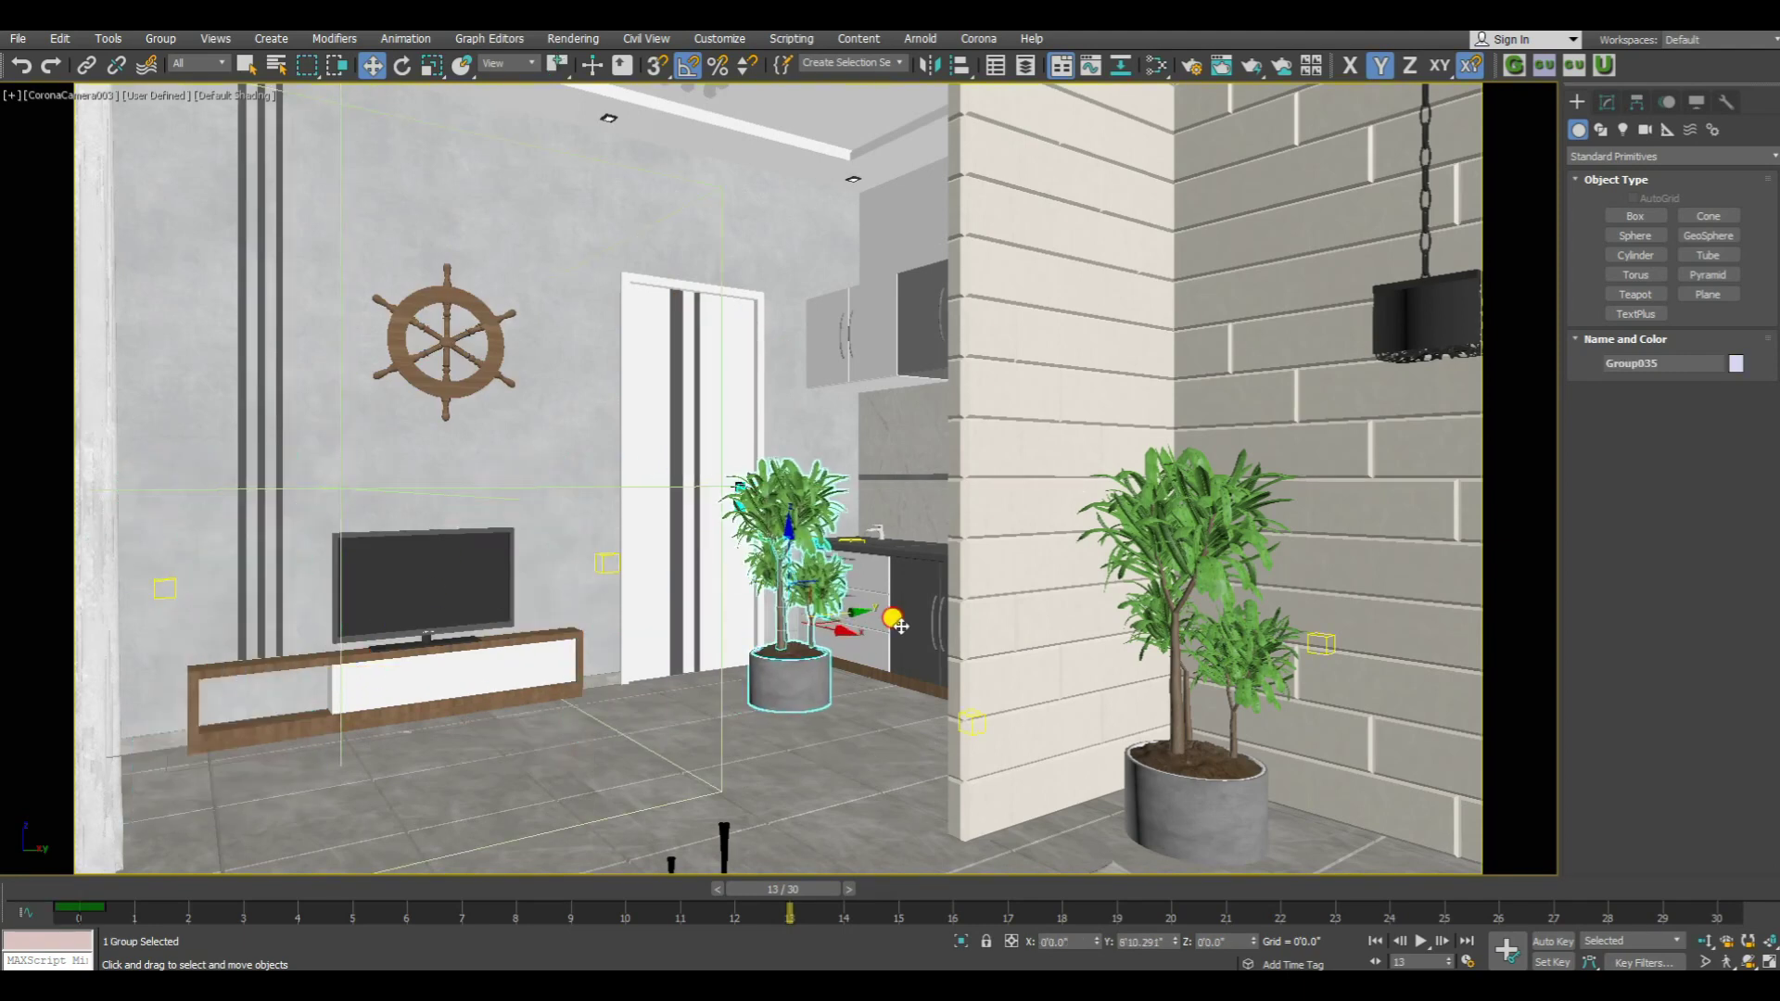
Slide the TV-and-wheel helper group, nudge the ship wheel left, and move them again
{"action": "left_click", "coordinate": [341, 488]}
{"action": "mouse_move", "coordinate": [341, 488]}
{"action": "left_mouse_down"}
{"action": "mouse_move", "coordinate": [134, 534]}
{"action": "mouse_move", "coordinate": [423, 616]}
{"action": "left_mouse_up"}
{"action": "left_click_drag", "start_coordinate": [455, 485], "coordinate": [458, 529]}
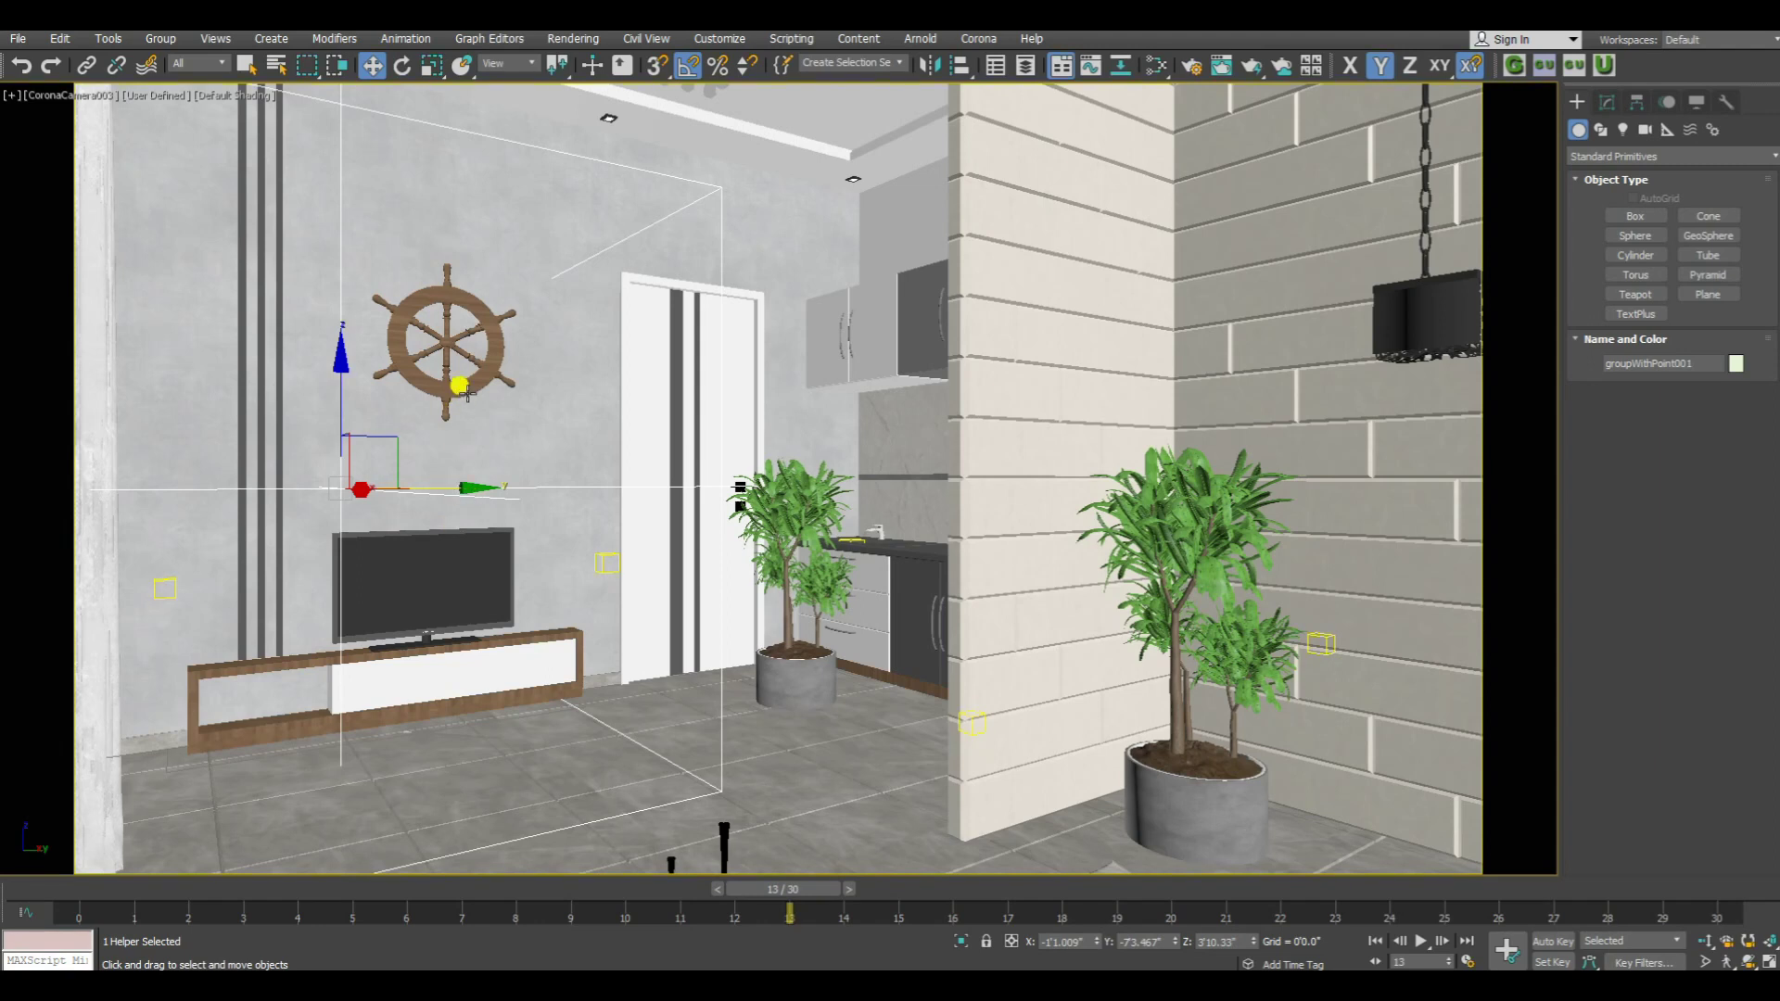
{"action": "left_click", "coordinate": [466, 391]}
{"action": "left_click_drag", "start_coordinate": [533, 353], "coordinate": [508, 353]}
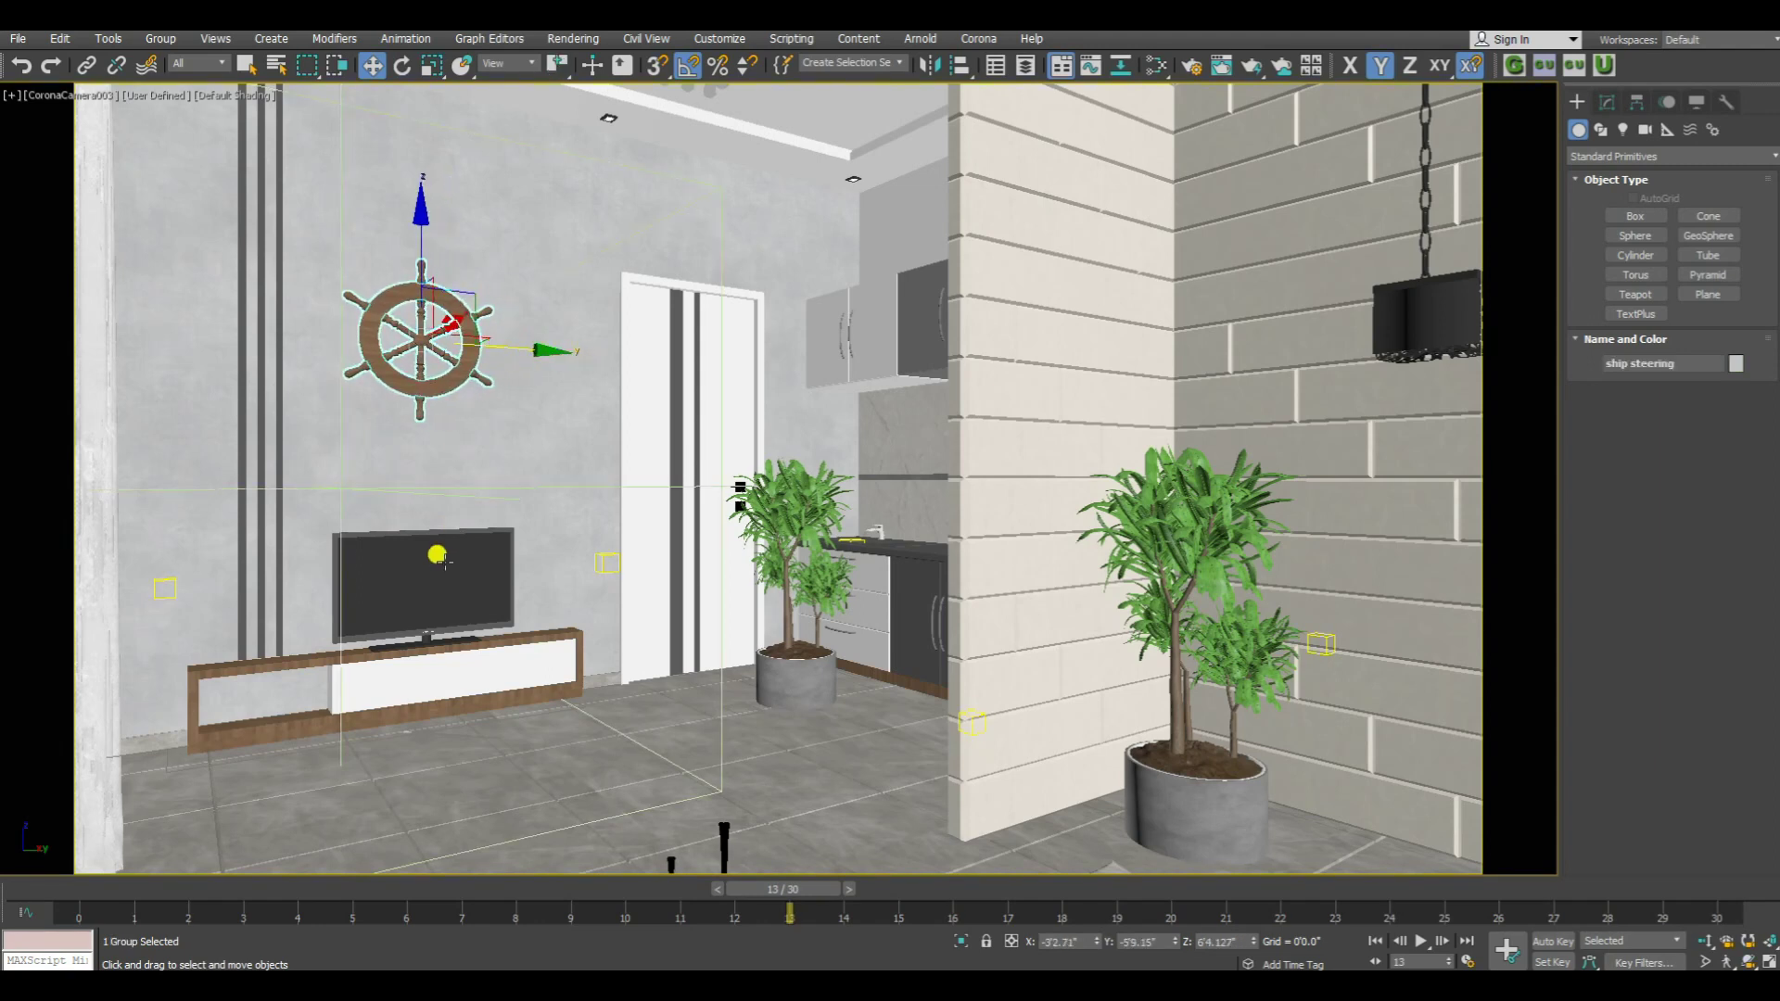
{"action": "left_click", "coordinate": [508, 594]}
{"action": "mouse_move", "coordinate": [338, 482]}
{"action": "left_mouse_down"}
{"action": "mouse_move", "coordinate": [263, 493]}
{"action": "mouse_move", "coordinate": [405, 572]}
{"action": "left_mouse_up"}
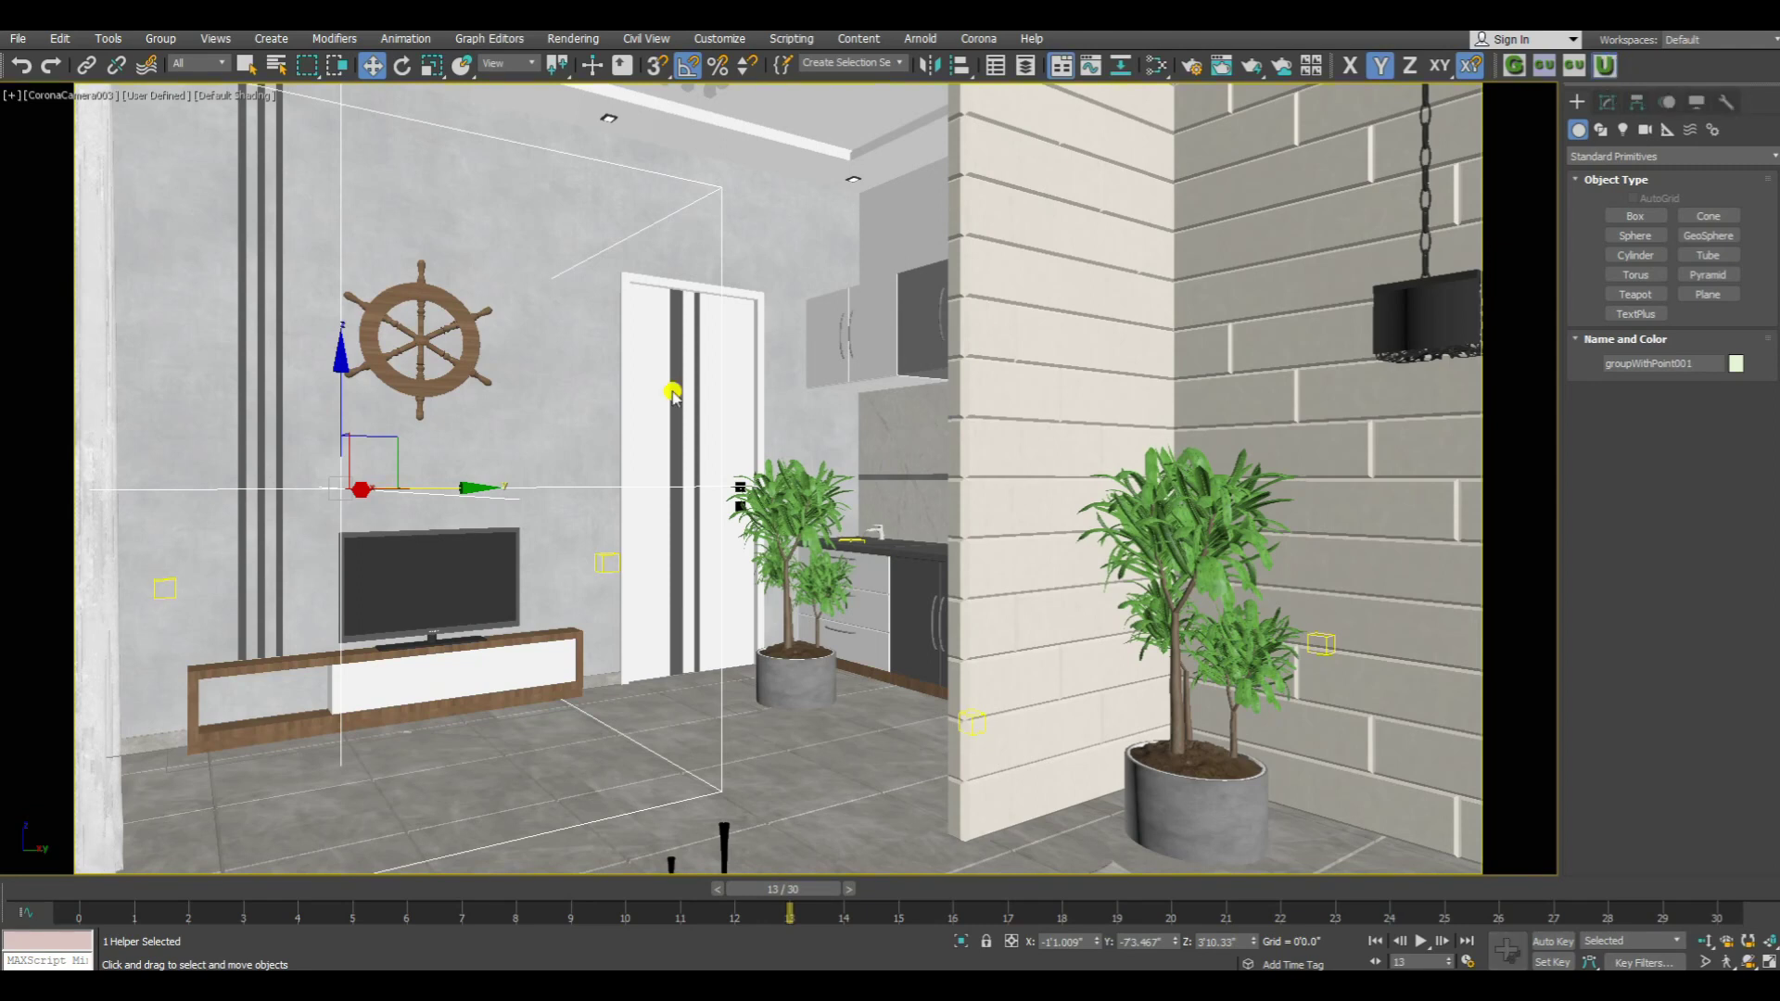
Select the TV, both stand parts and the ship wheel
{"action": "left_click", "coordinate": [1537, 255]}
{"action": "left_click", "coordinate": [460, 549]}
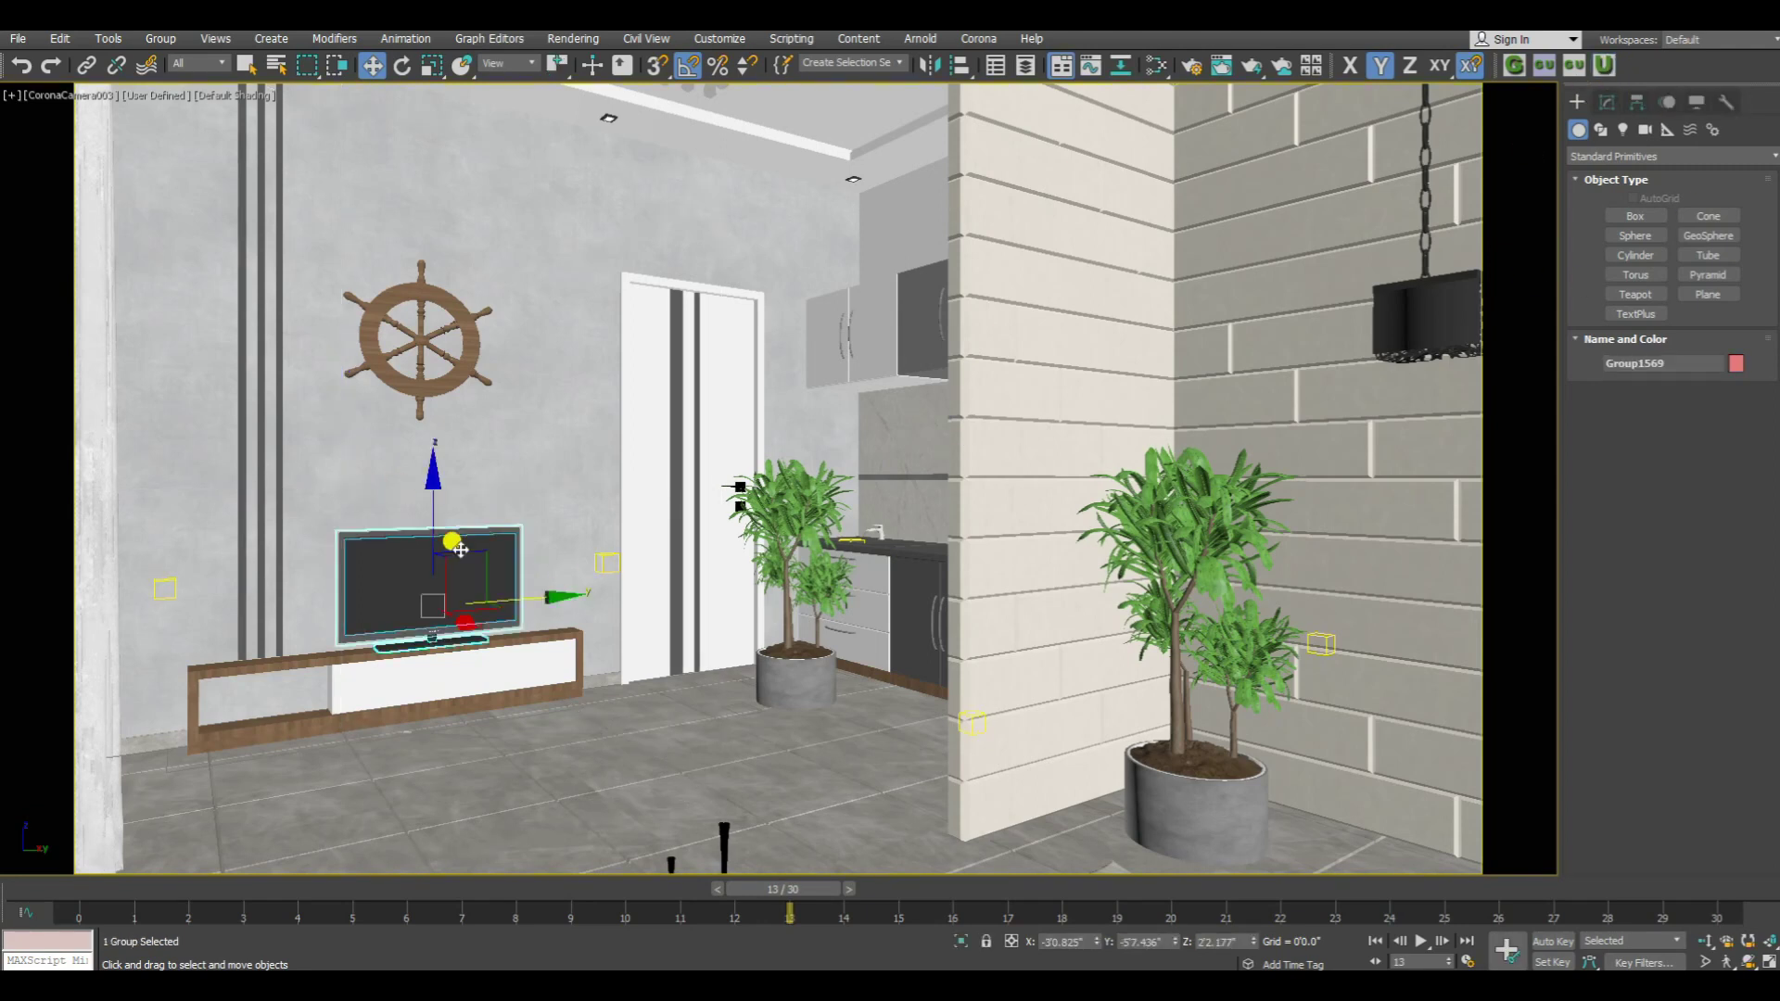
{"action": "left_click", "coordinate": [357, 680], "text": "ctrl"}
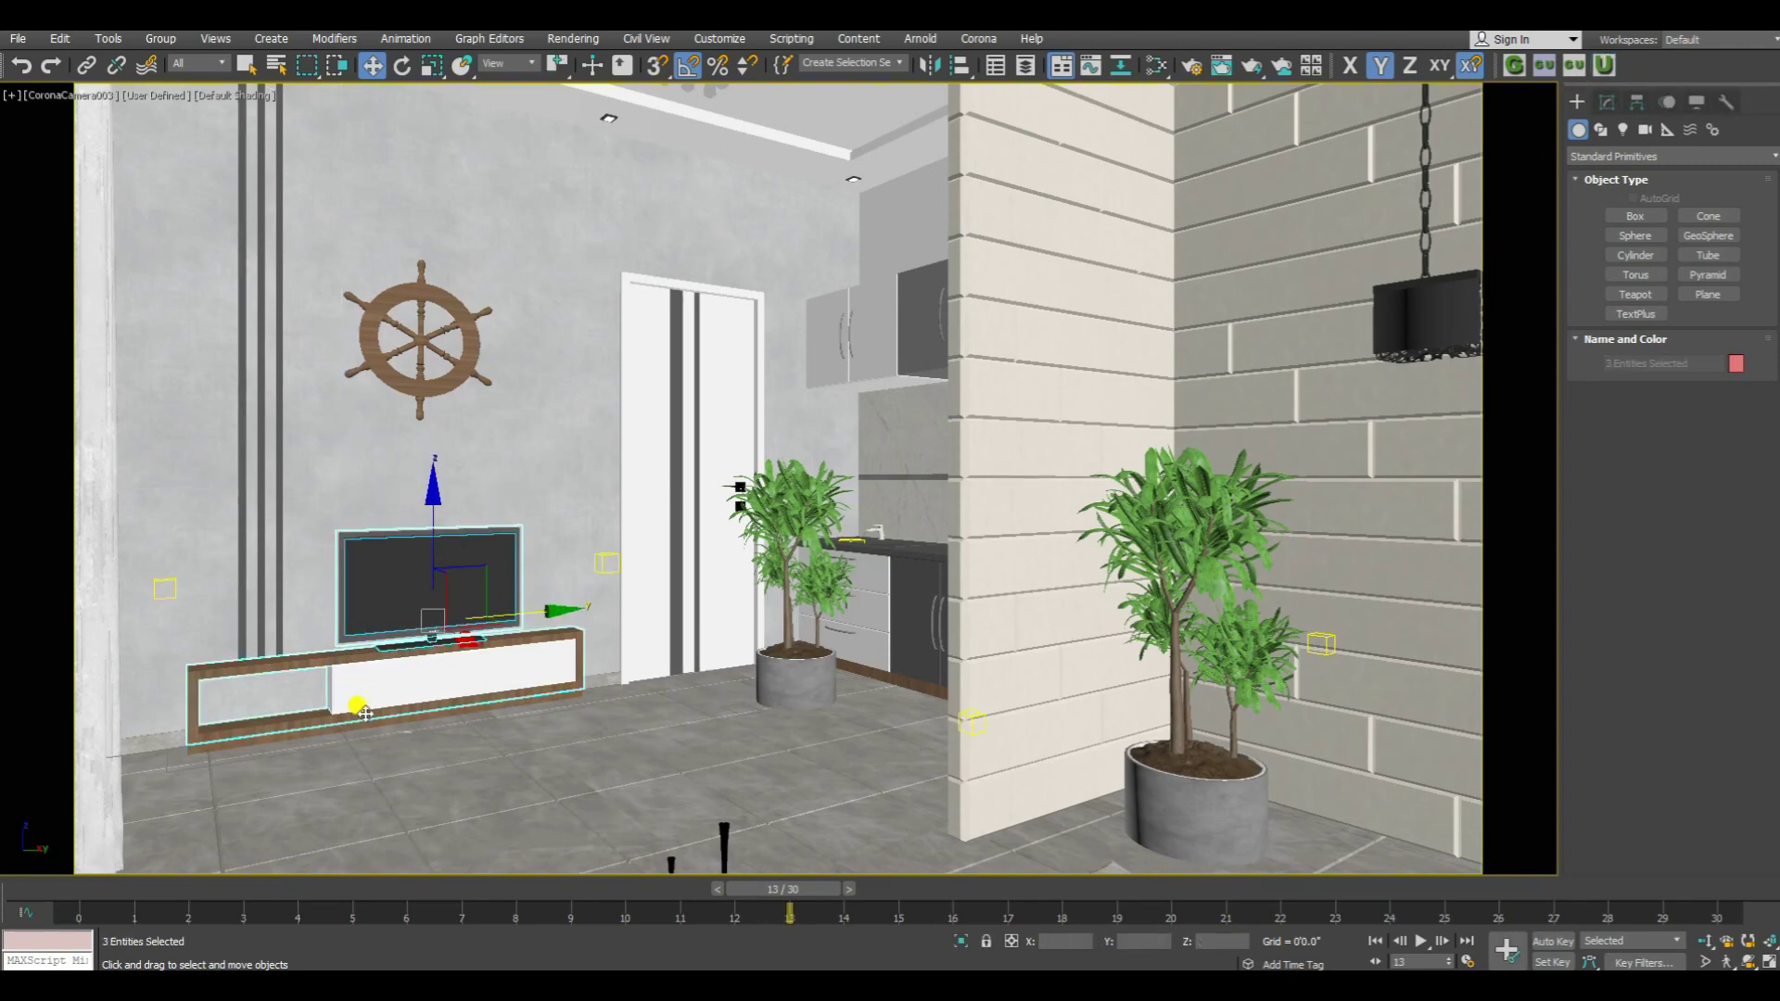
{"action": "left_click", "coordinate": [399, 700], "text": "ctrl"}
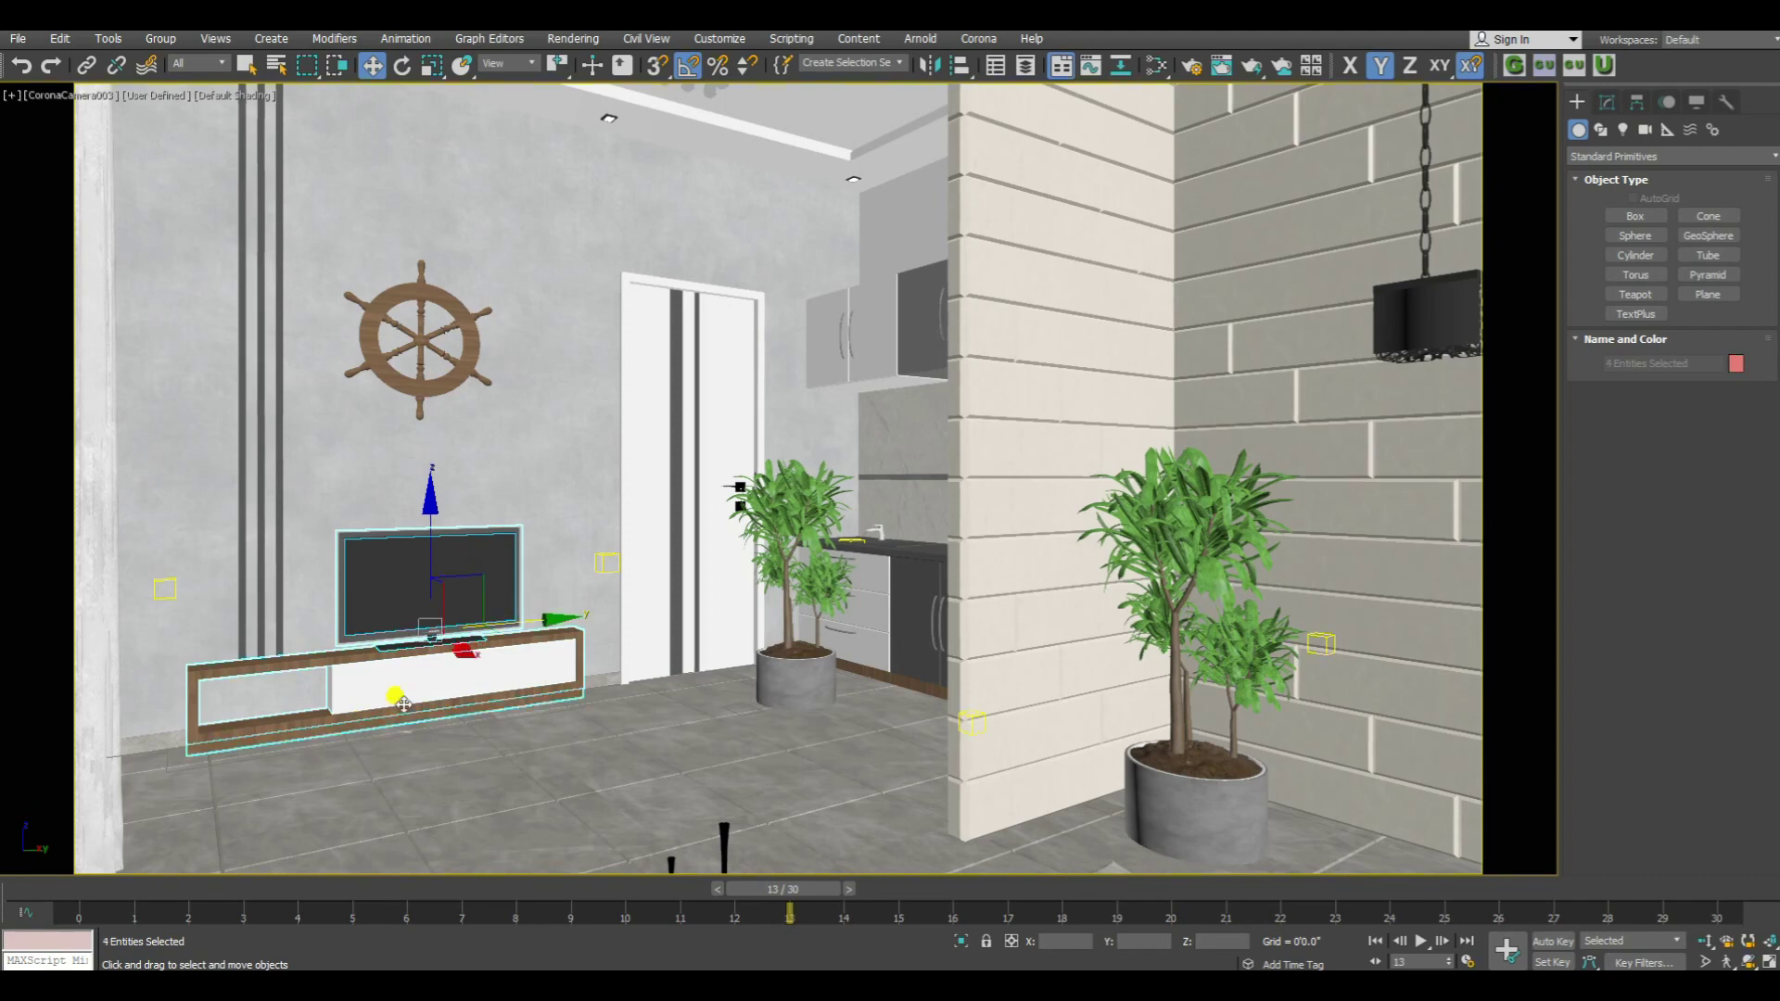
{"action": "left_click", "coordinate": [420, 387], "text": "ctrl"}
Bind them to a new groupWithPoint001 helper with a reduced Size % of 20%
{"action": "left_click", "coordinate": [1546, 65]}
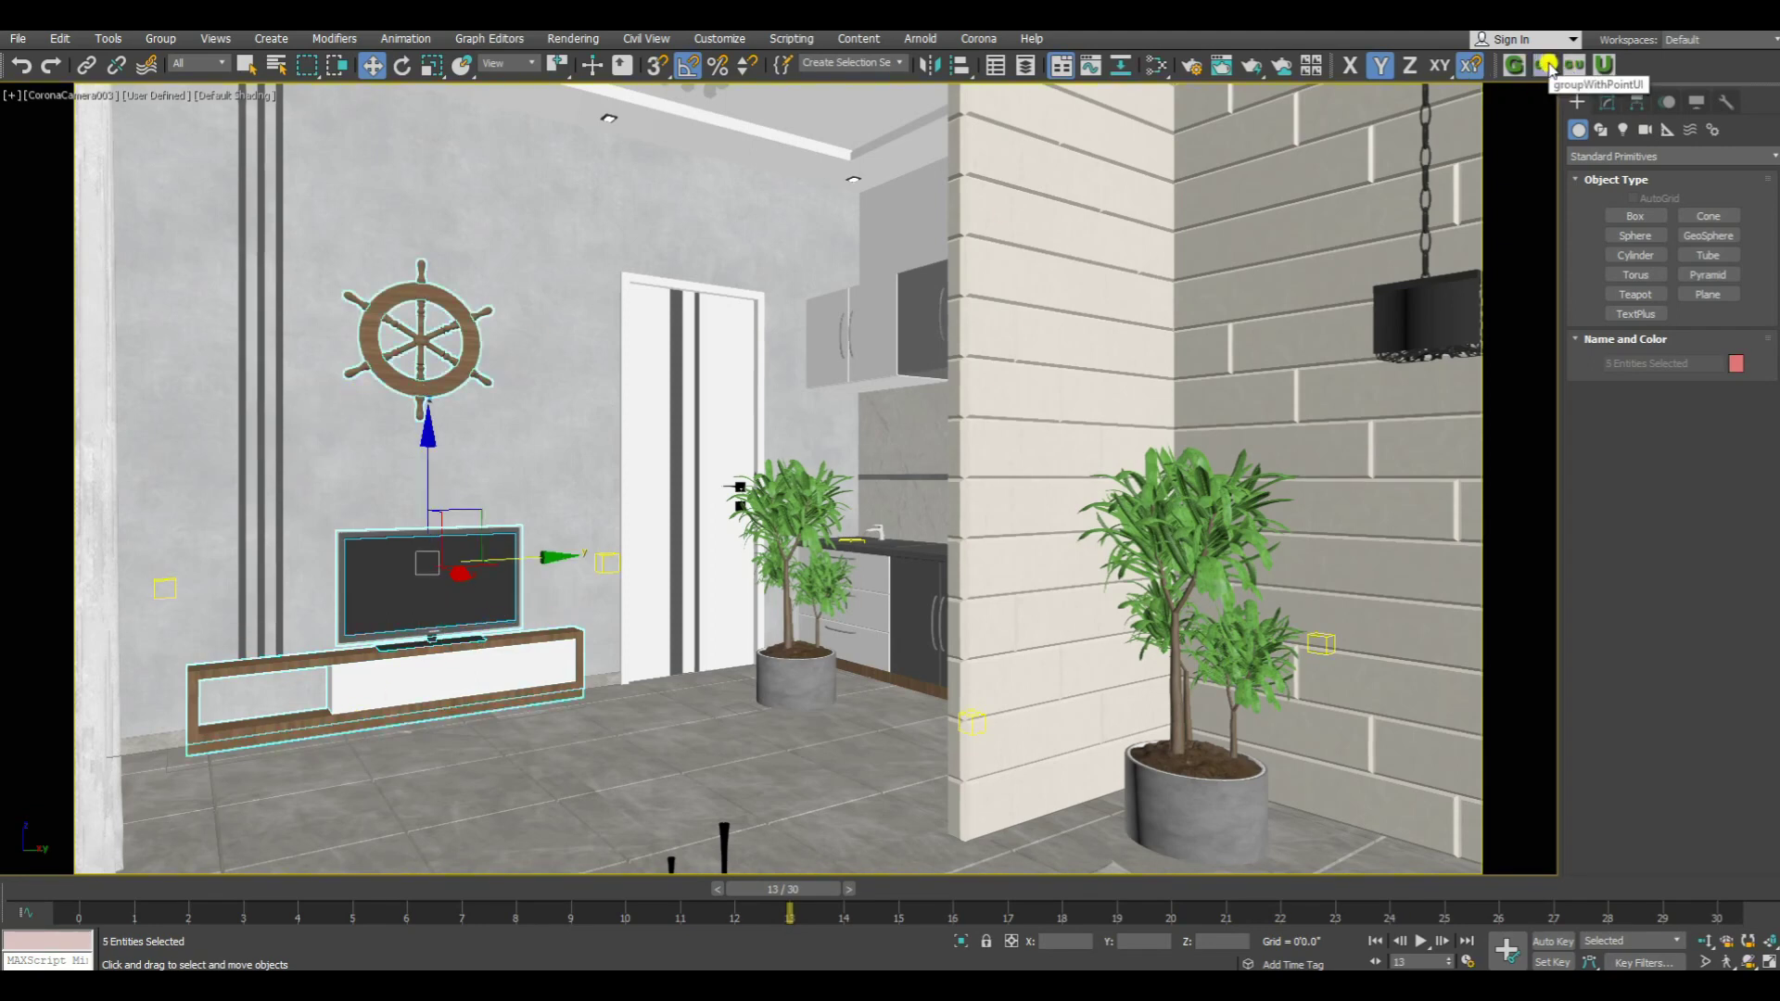
{"action": "left_click_drag", "start_coordinate": [403, 397], "coordinate": [653, 332]}
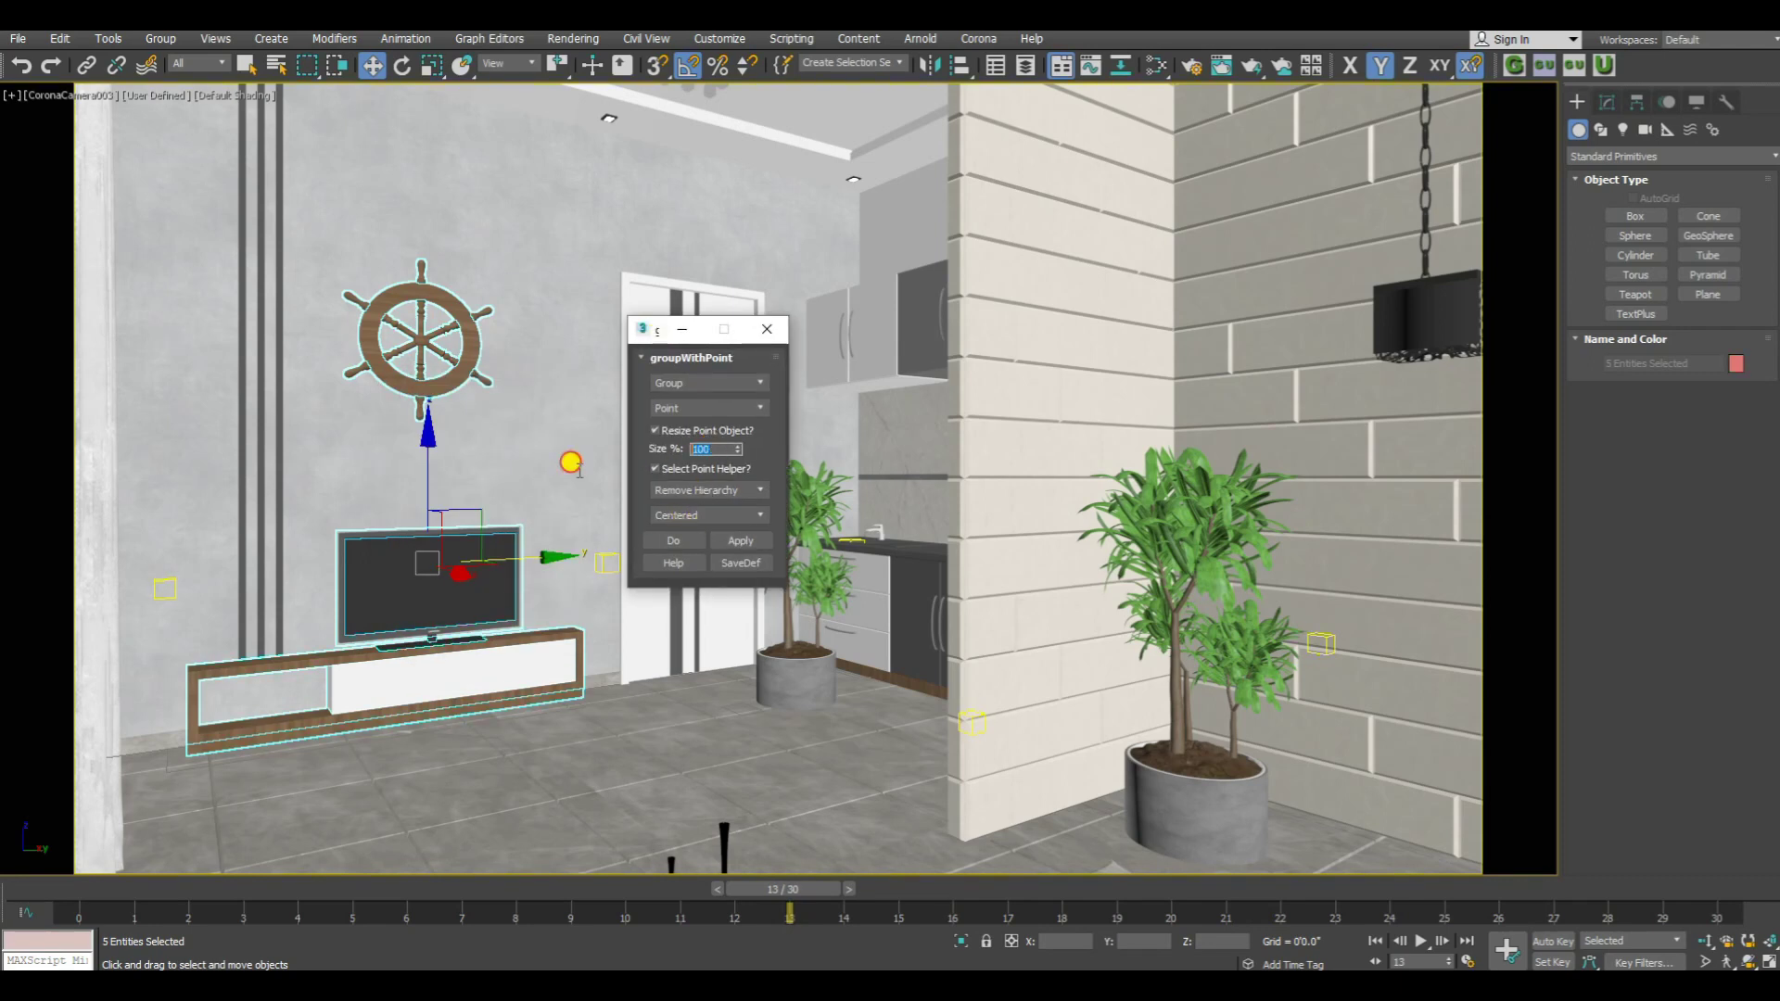
{"action": "type", "text": "5"}
{"action": "left_click", "coordinate": [741, 541]}
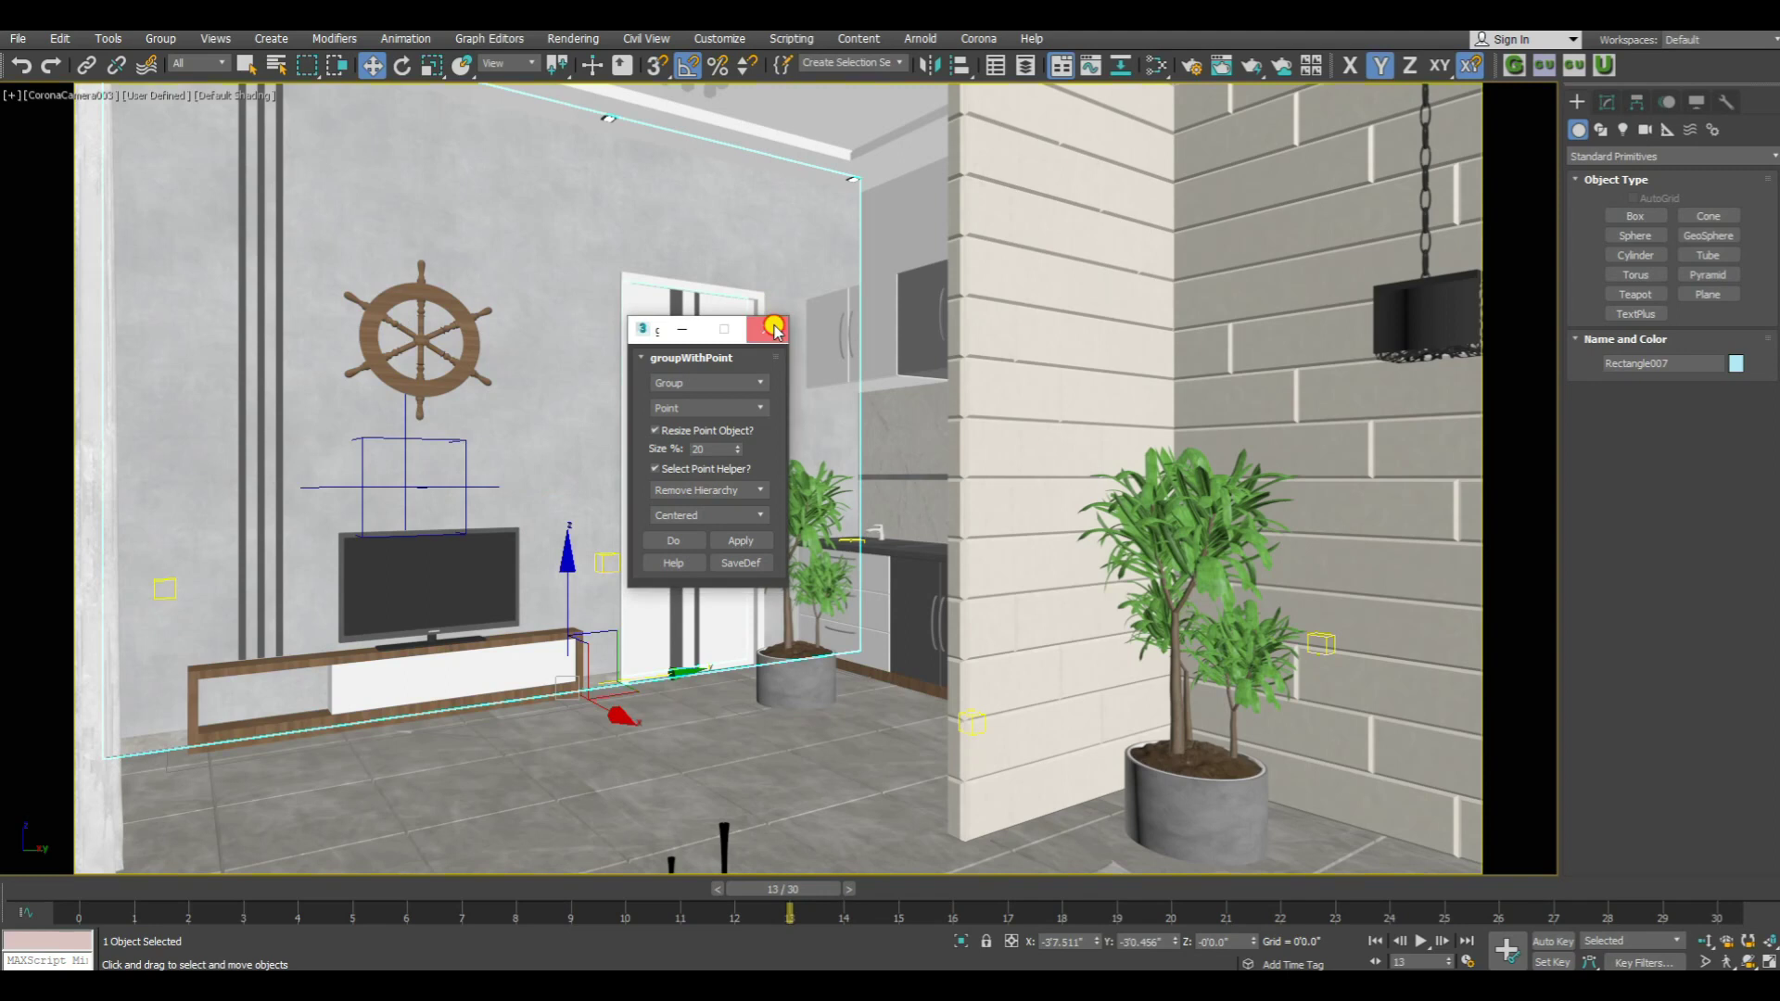
{"action": "left_click", "coordinate": [767, 328]}
{"action": "left_click", "coordinate": [422, 531]}
{"action": "left_click", "coordinate": [397, 476]}
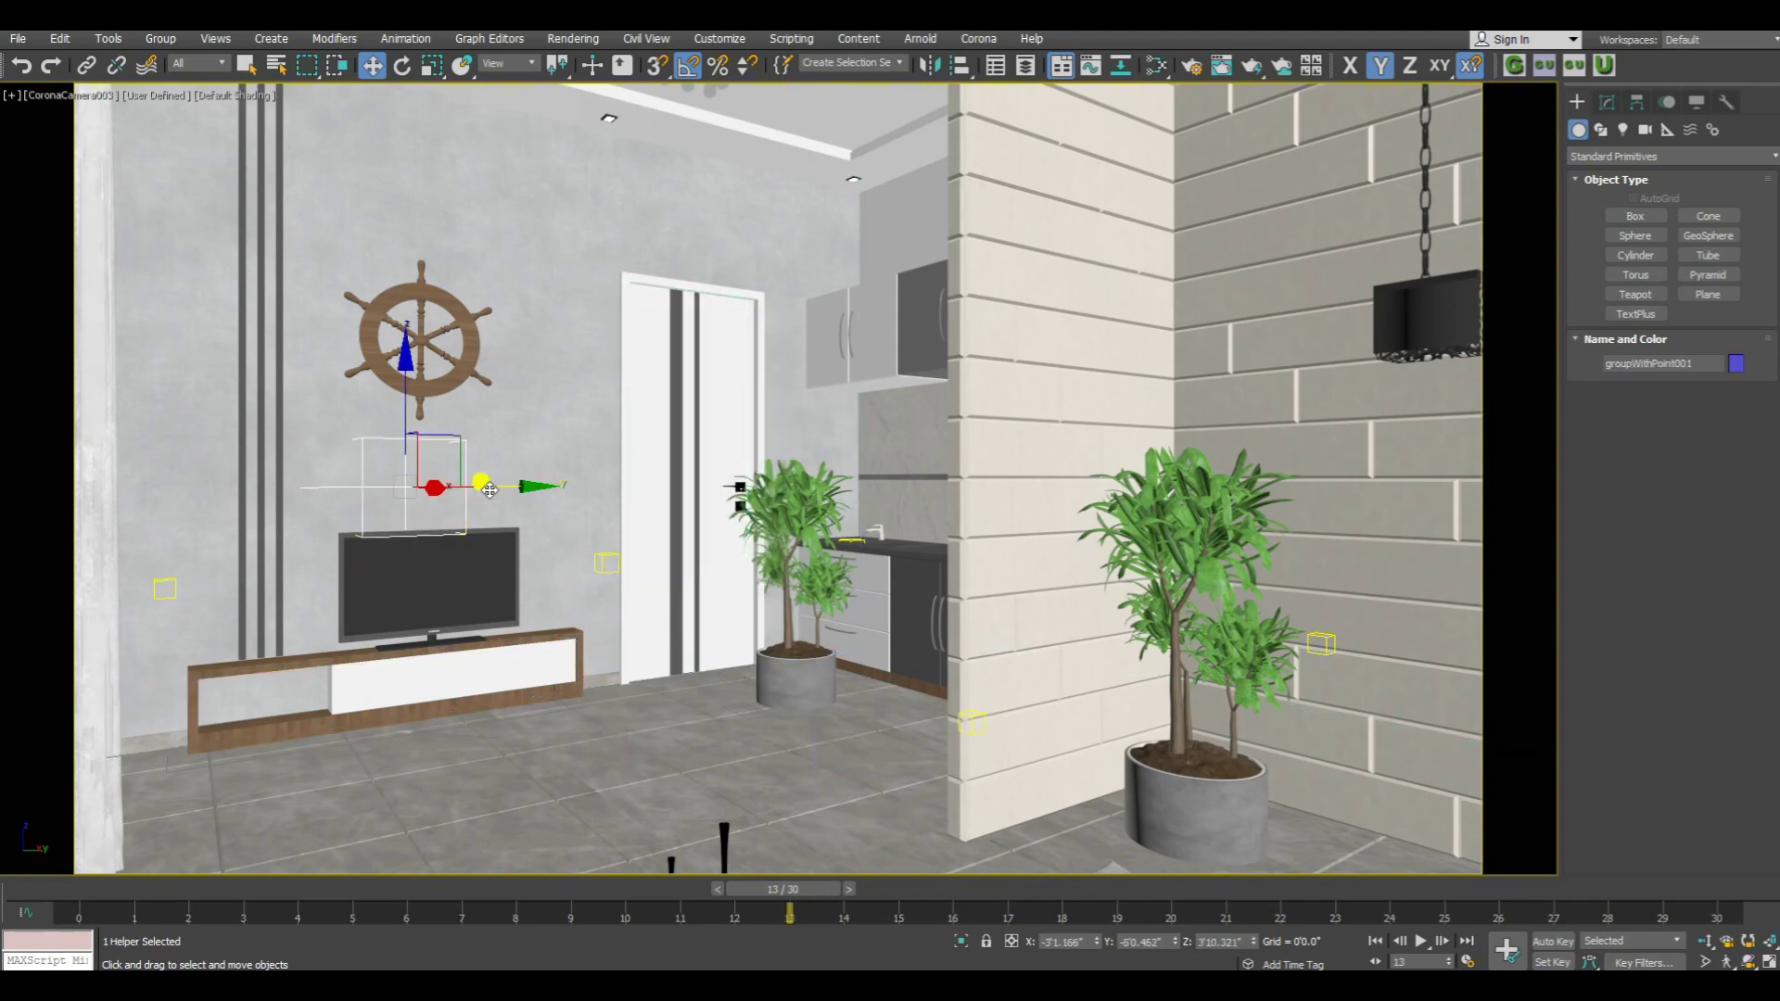
{"action": "left_click_drag", "start_coordinate": [477, 485], "coordinate": [540, 494]}
{"action": "right_click", "coordinate": [547, 494]}
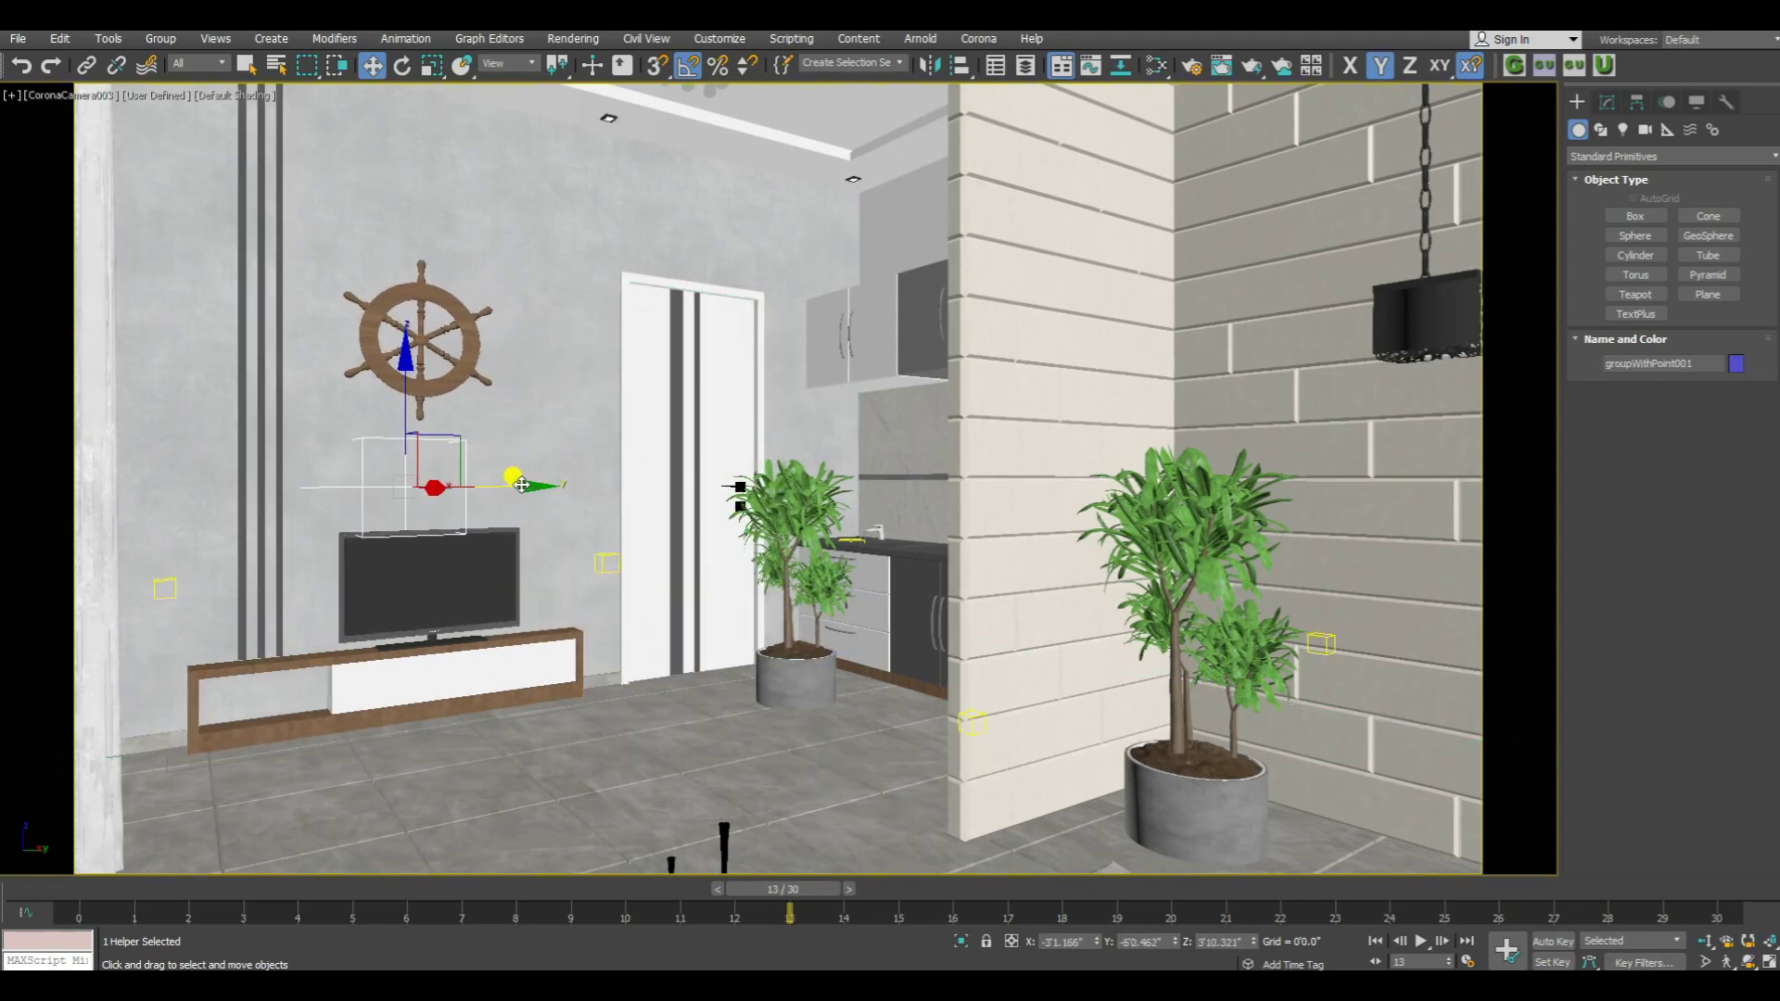
{"action": "left_click_drag", "start_coordinate": [522, 485], "coordinate": [633, 474]}
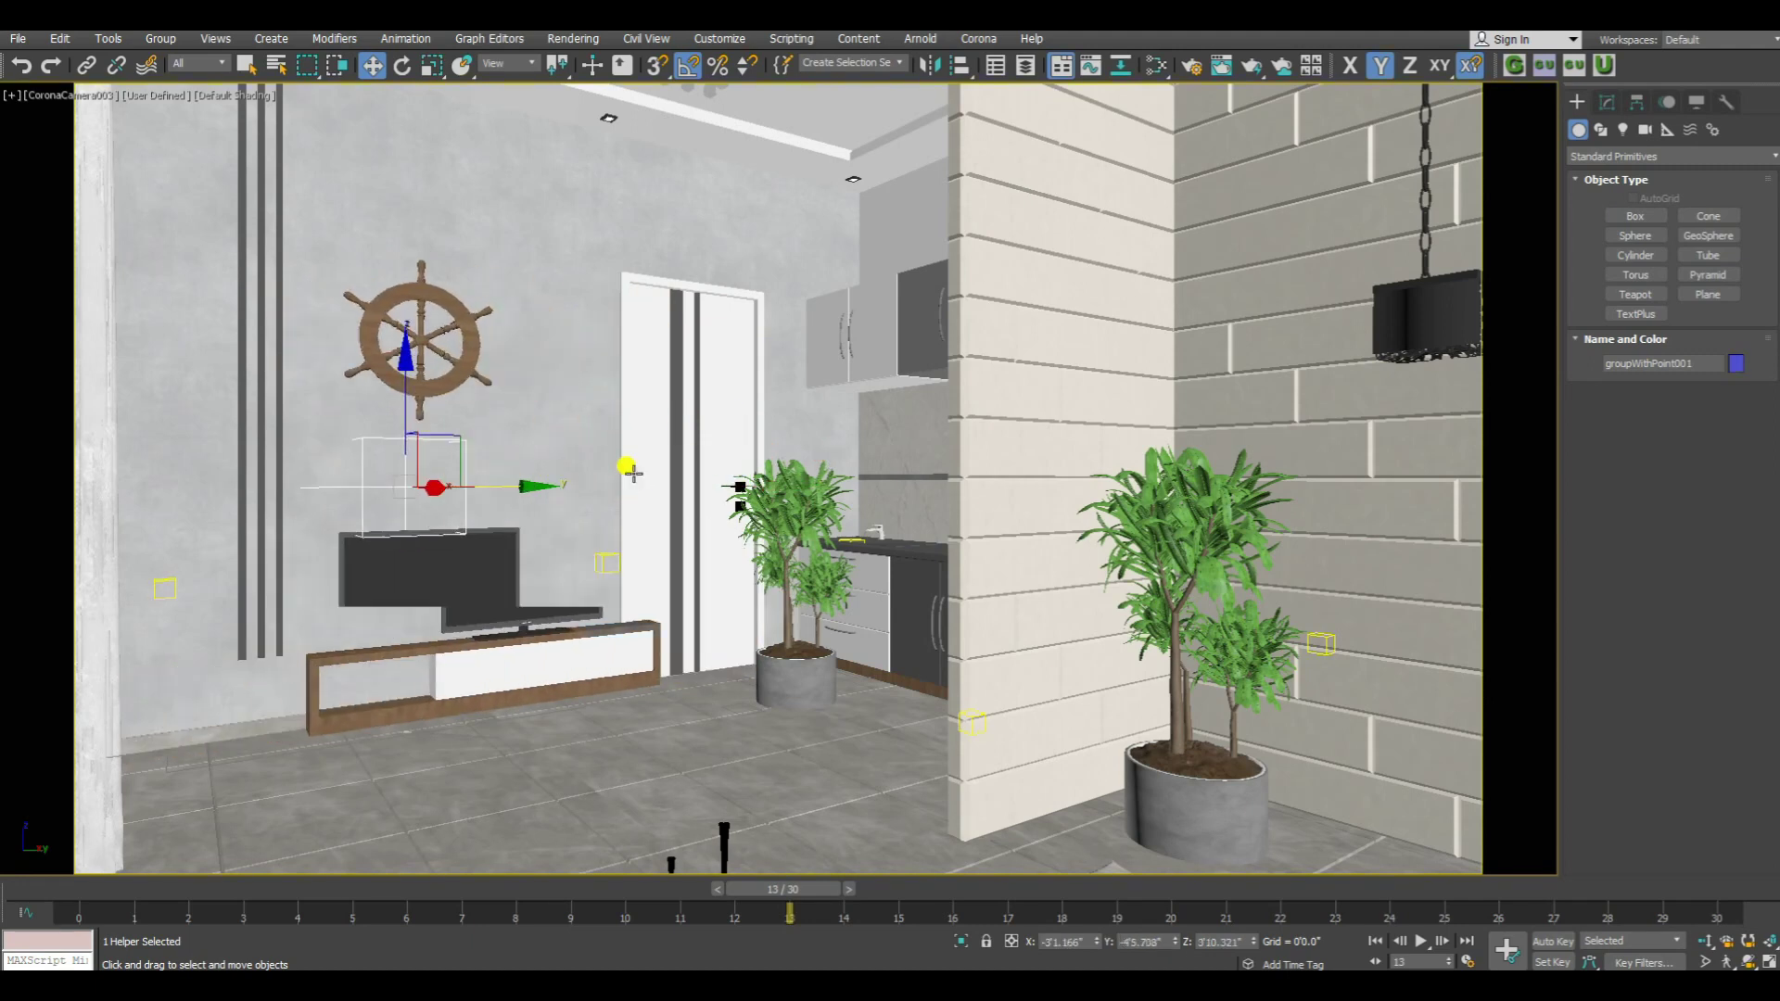
{"action": "right_click", "coordinate": [634, 474]}
{"action": "left_click_drag", "start_coordinate": [497, 481], "coordinate": [484, 493]}
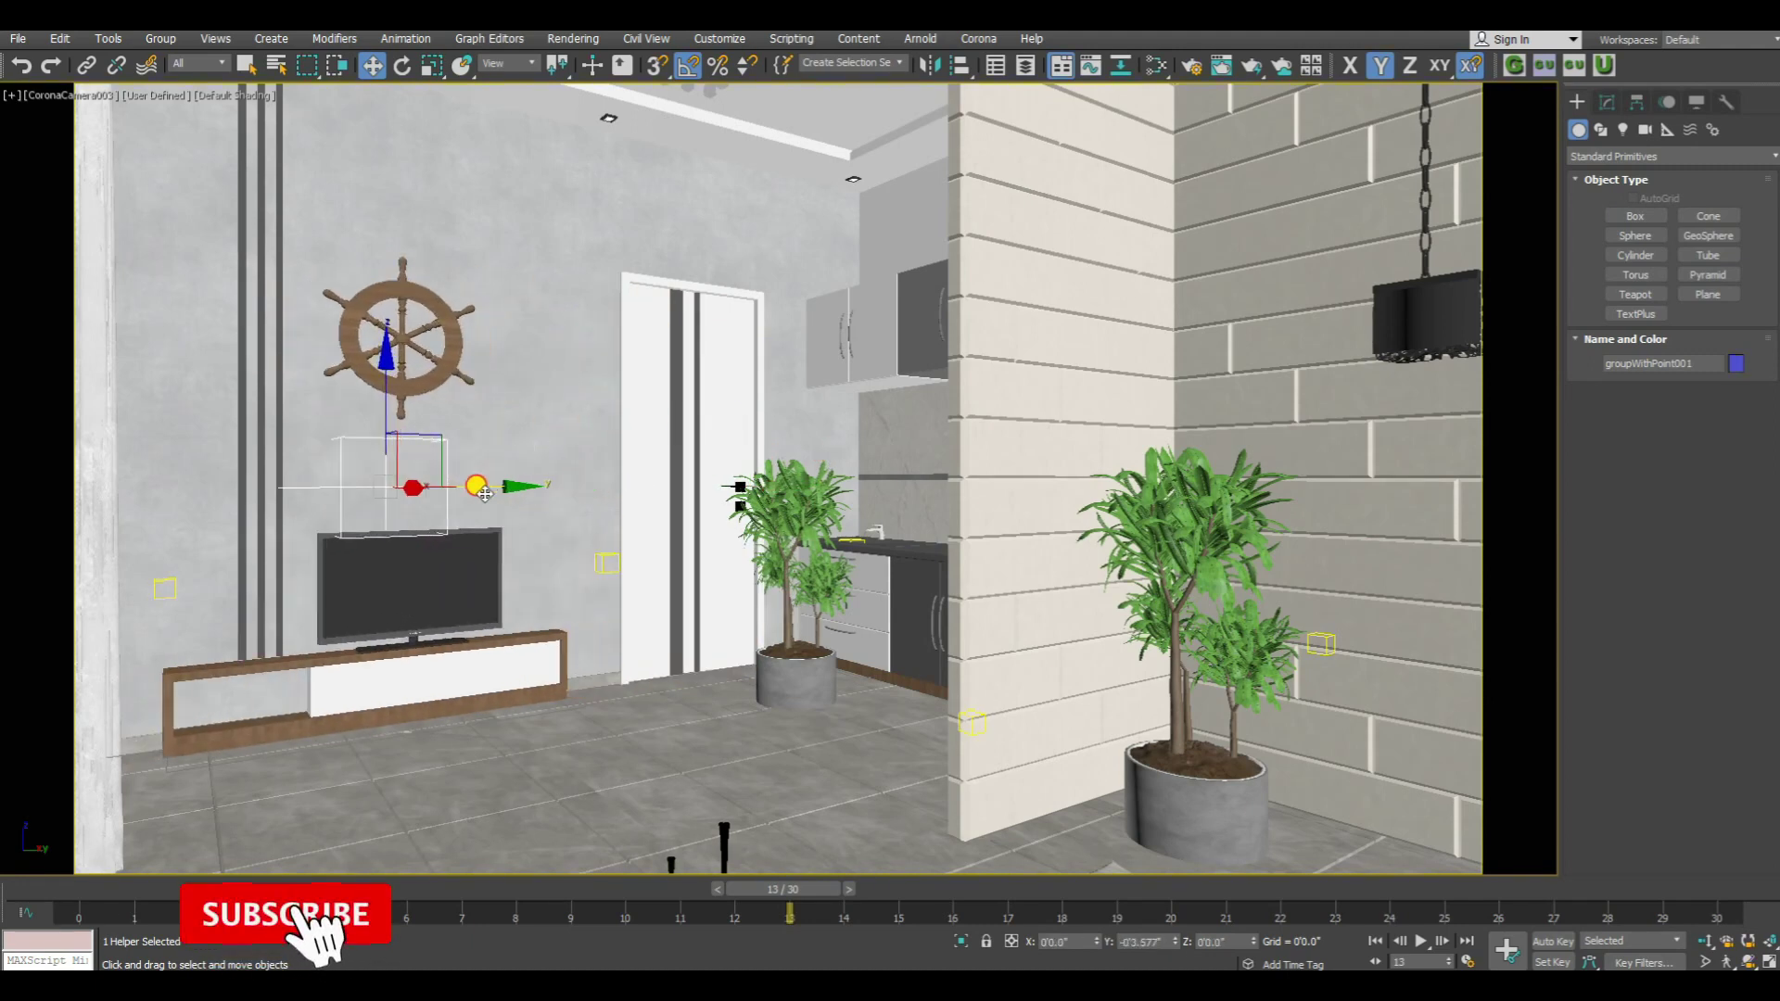
{"action": "right_click", "coordinate": [484, 494]}
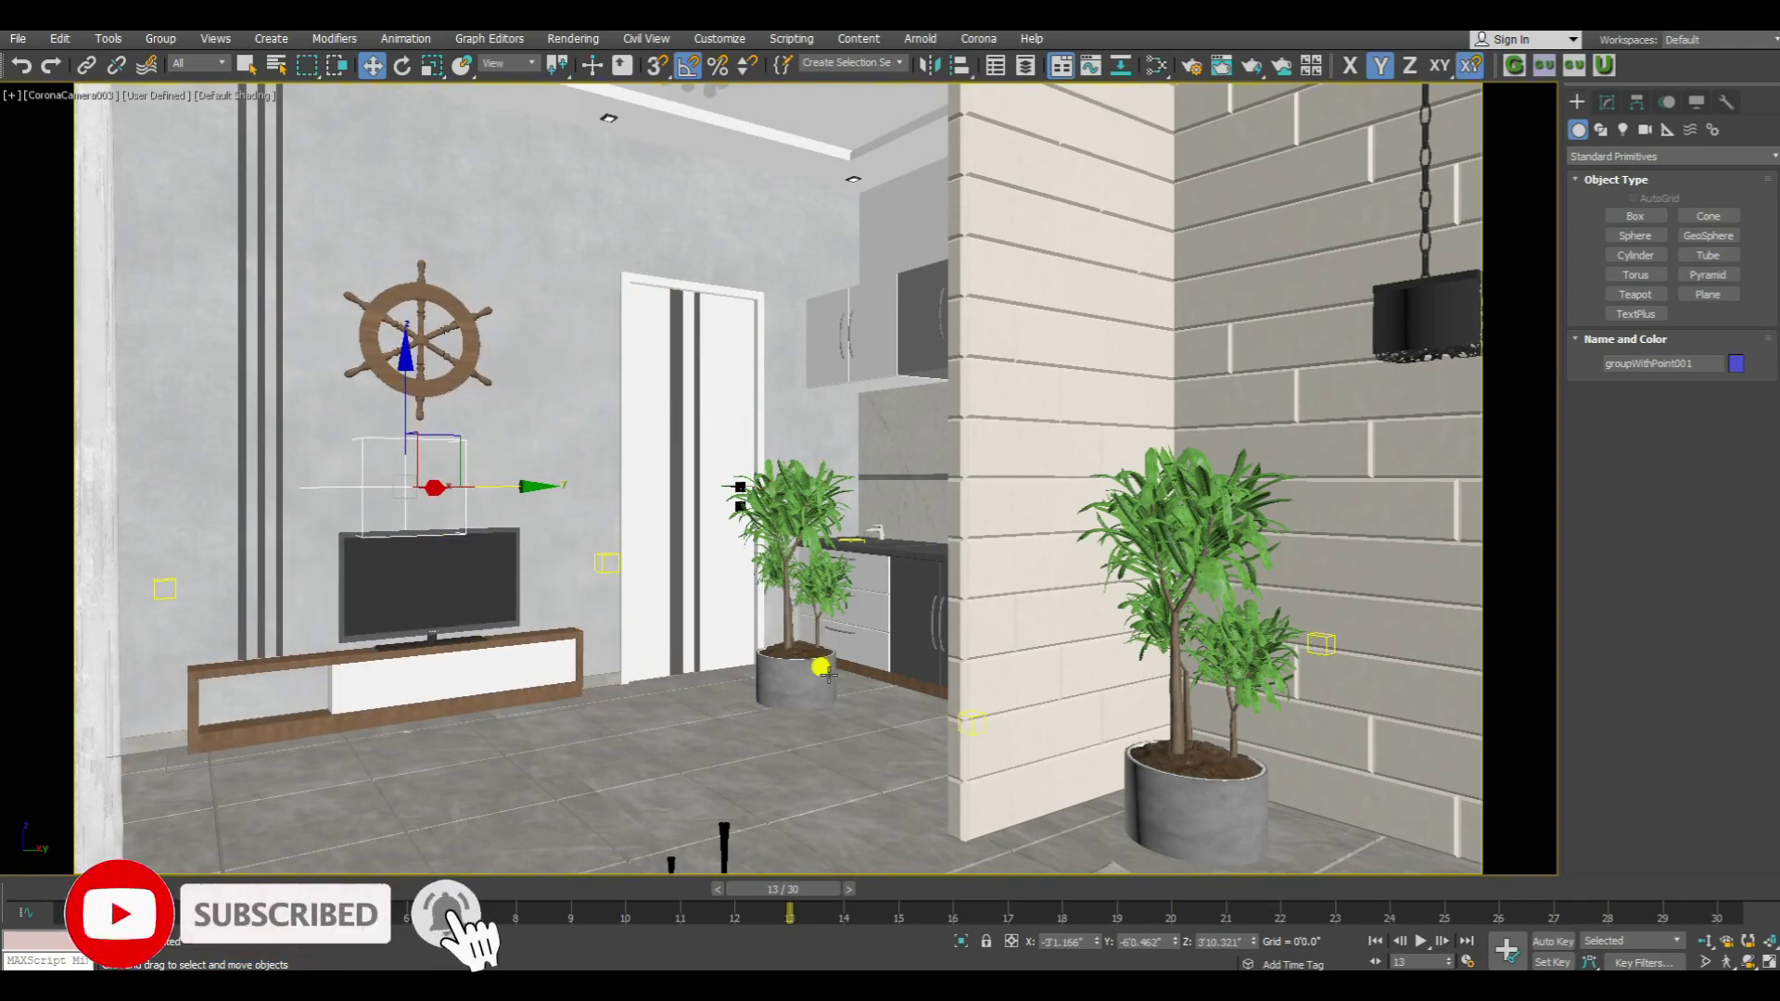
{"action": "left_click", "coordinate": [797, 666]}
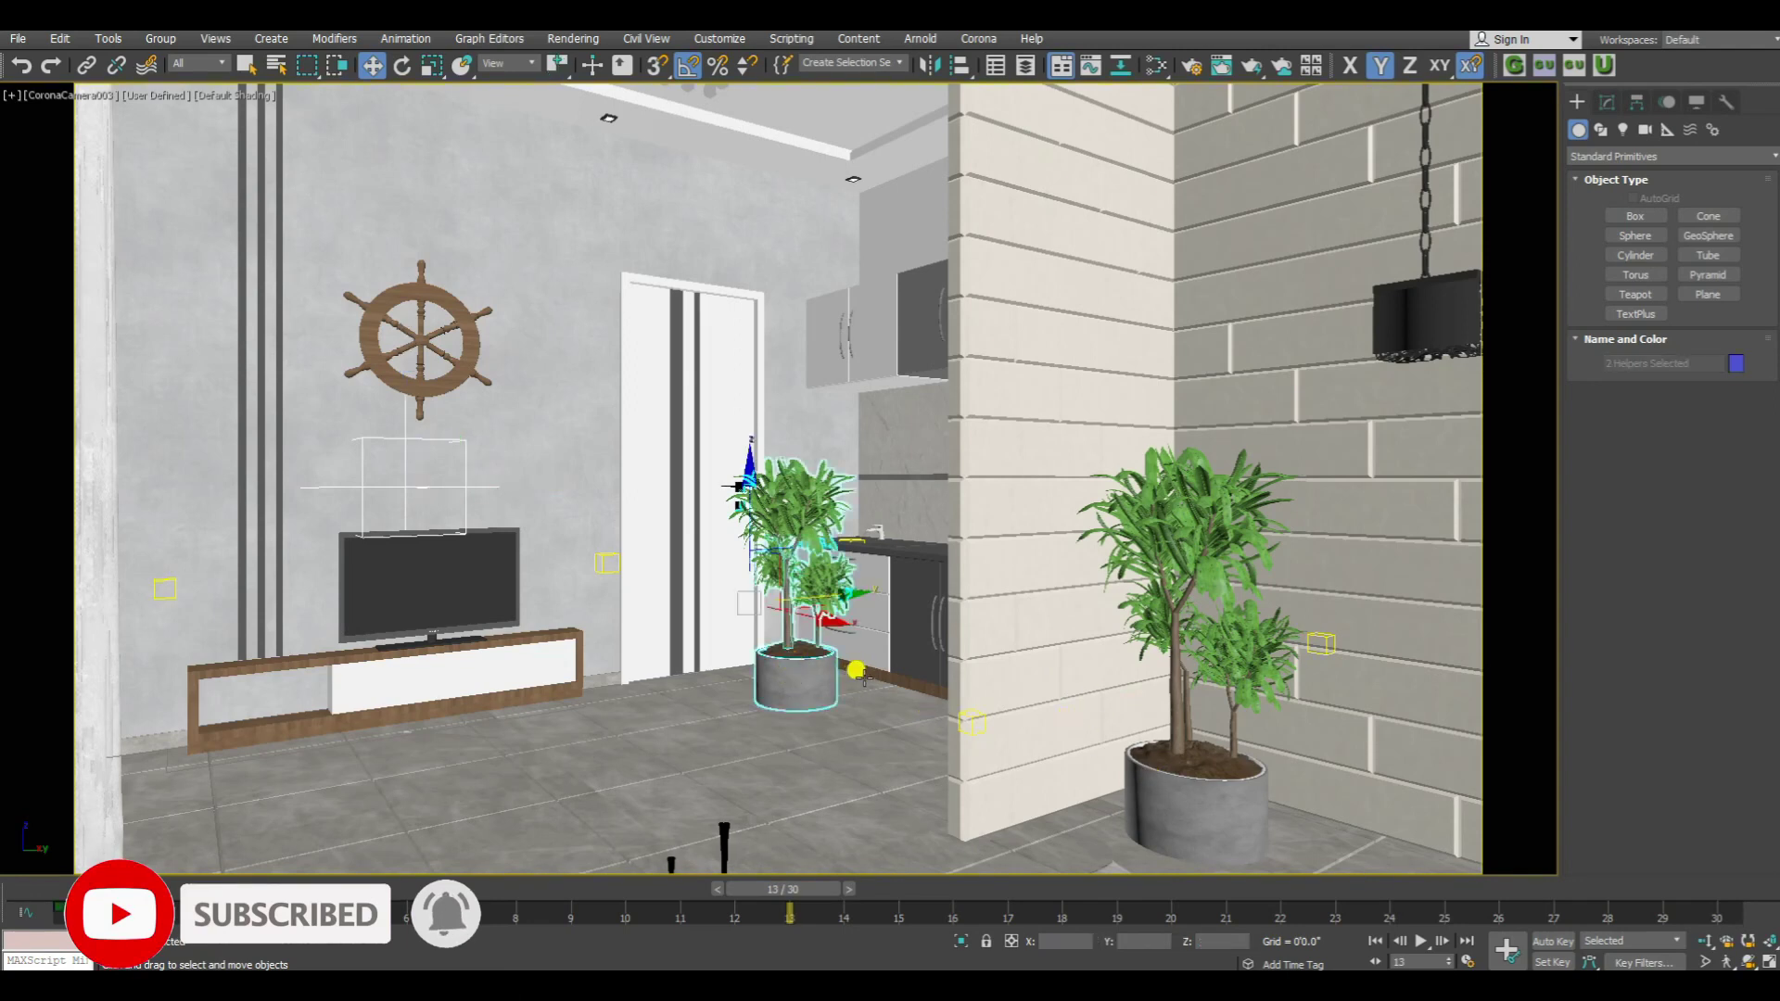
Bind the potted plant to its own point helper, groupWithPoint002
{"action": "left_click", "coordinate": [1546, 66]}
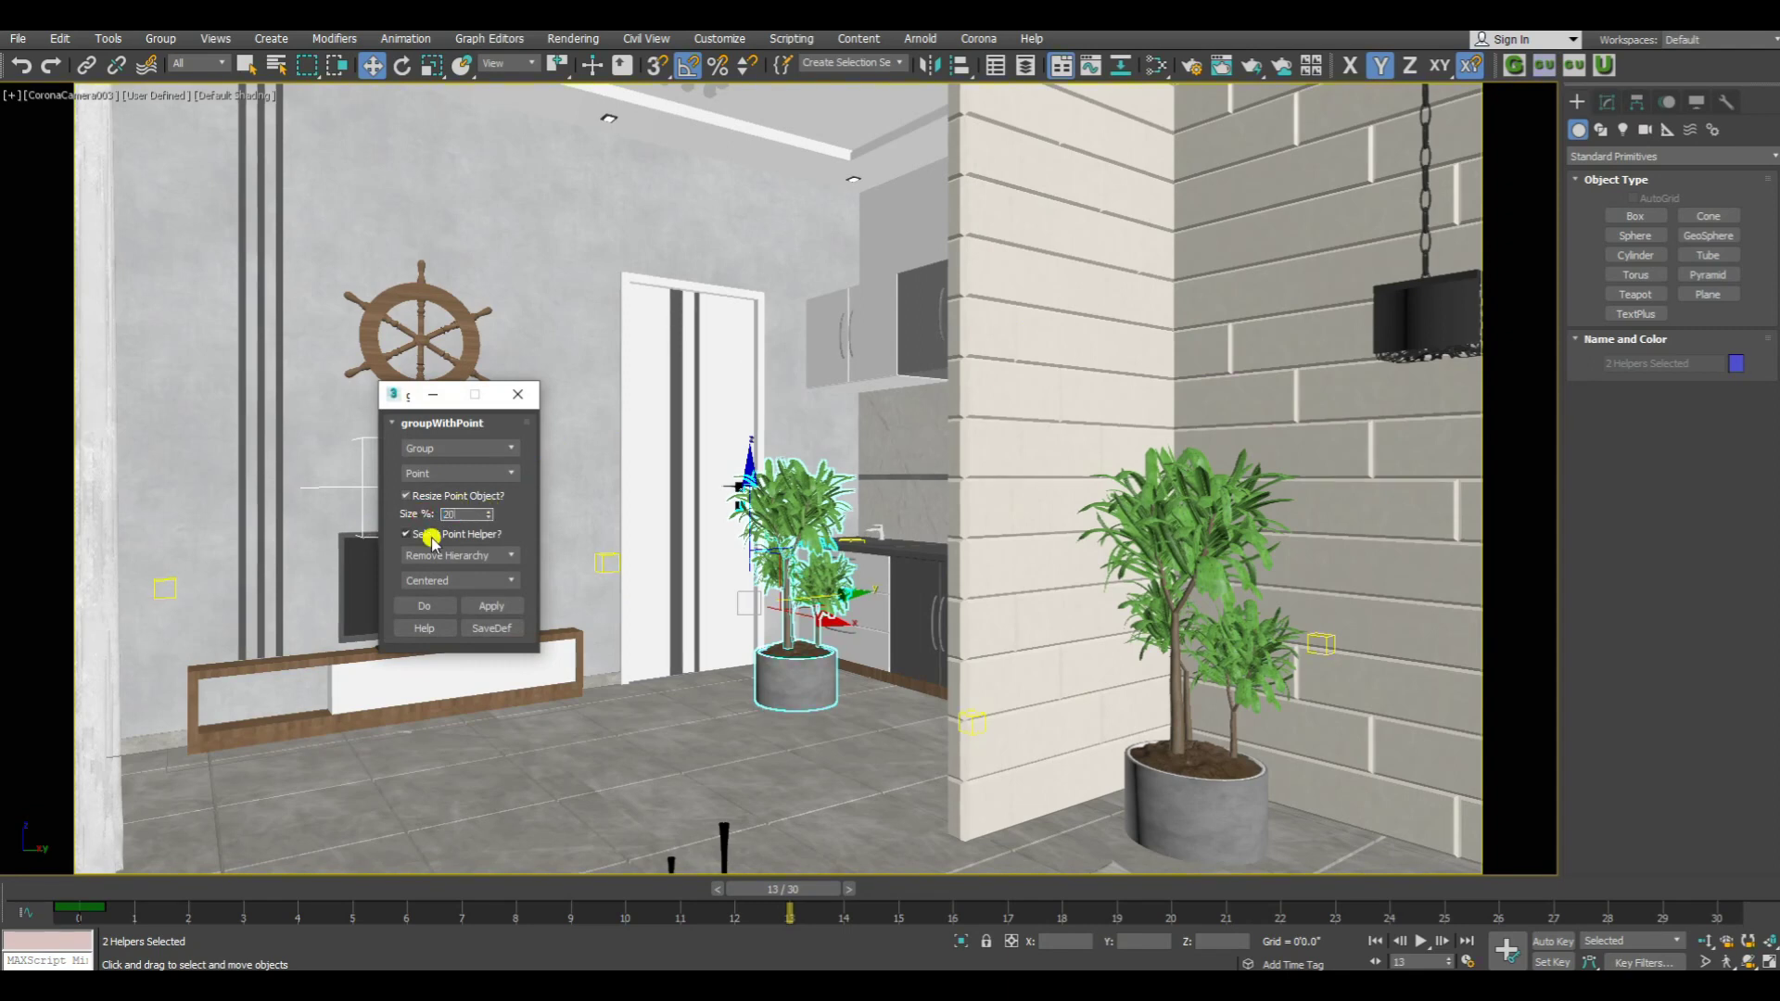
{"action": "left_click", "coordinate": [488, 612]}
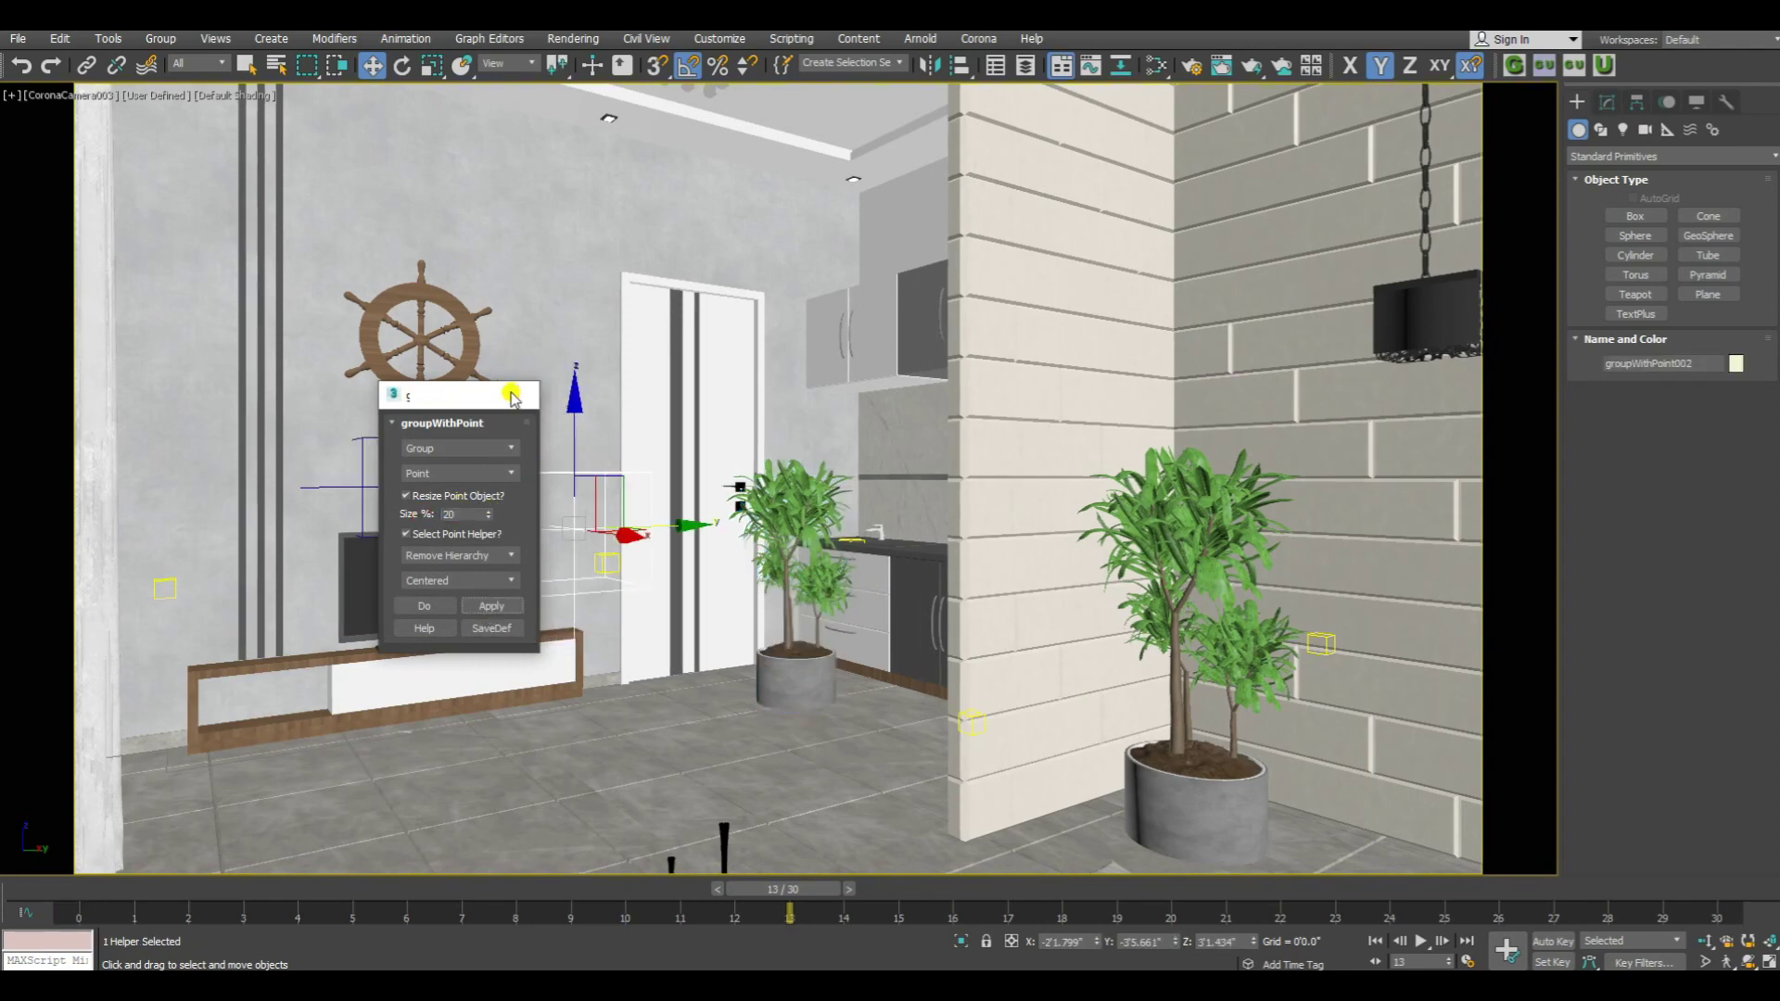
{"action": "left_click", "coordinate": [513, 395]}
{"action": "left_click", "coordinate": [588, 790]}
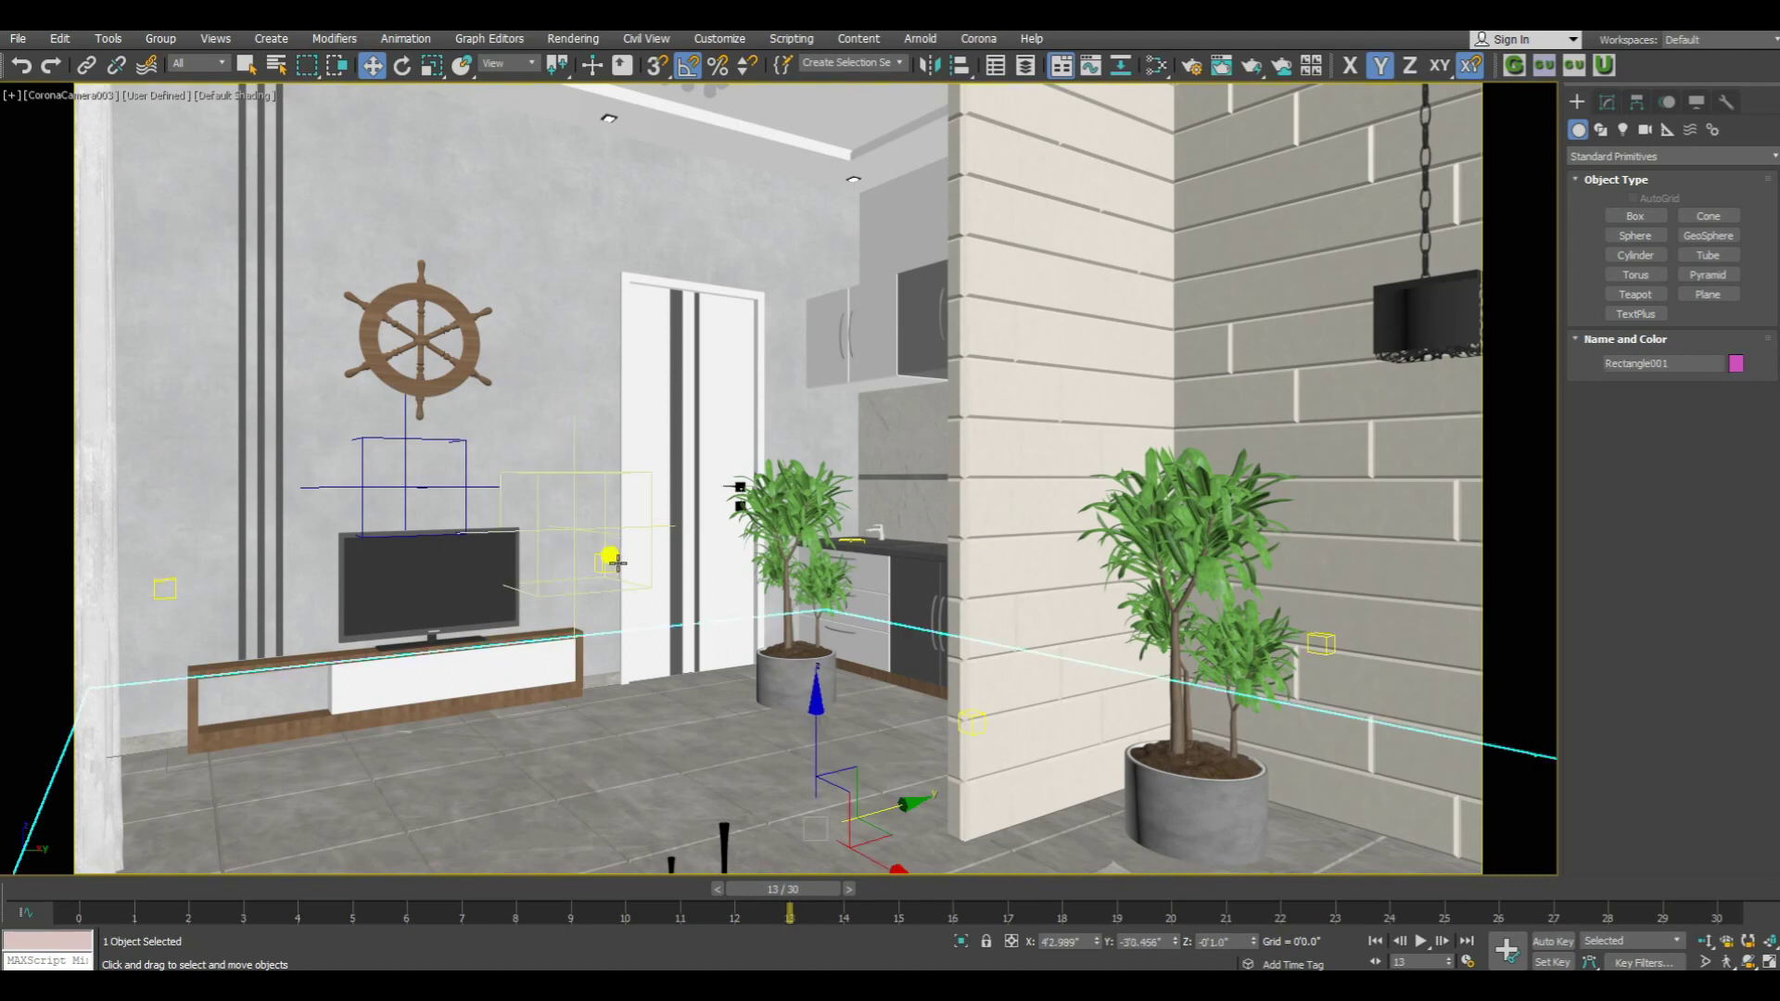
Move the potted plant to the left foreground beside the TV stand, test-moving the helpers
{"action": "left_click", "coordinate": [542, 535]}
{"action": "mouse_move", "coordinate": [639, 529]}
{"action": "left_mouse_down"}
{"action": "mouse_move", "coordinate": [817, 576]}
{"action": "mouse_move", "coordinate": [238, 519]}
{"action": "mouse_move", "coordinate": [309, 517]}
{"action": "left_mouse_up"}
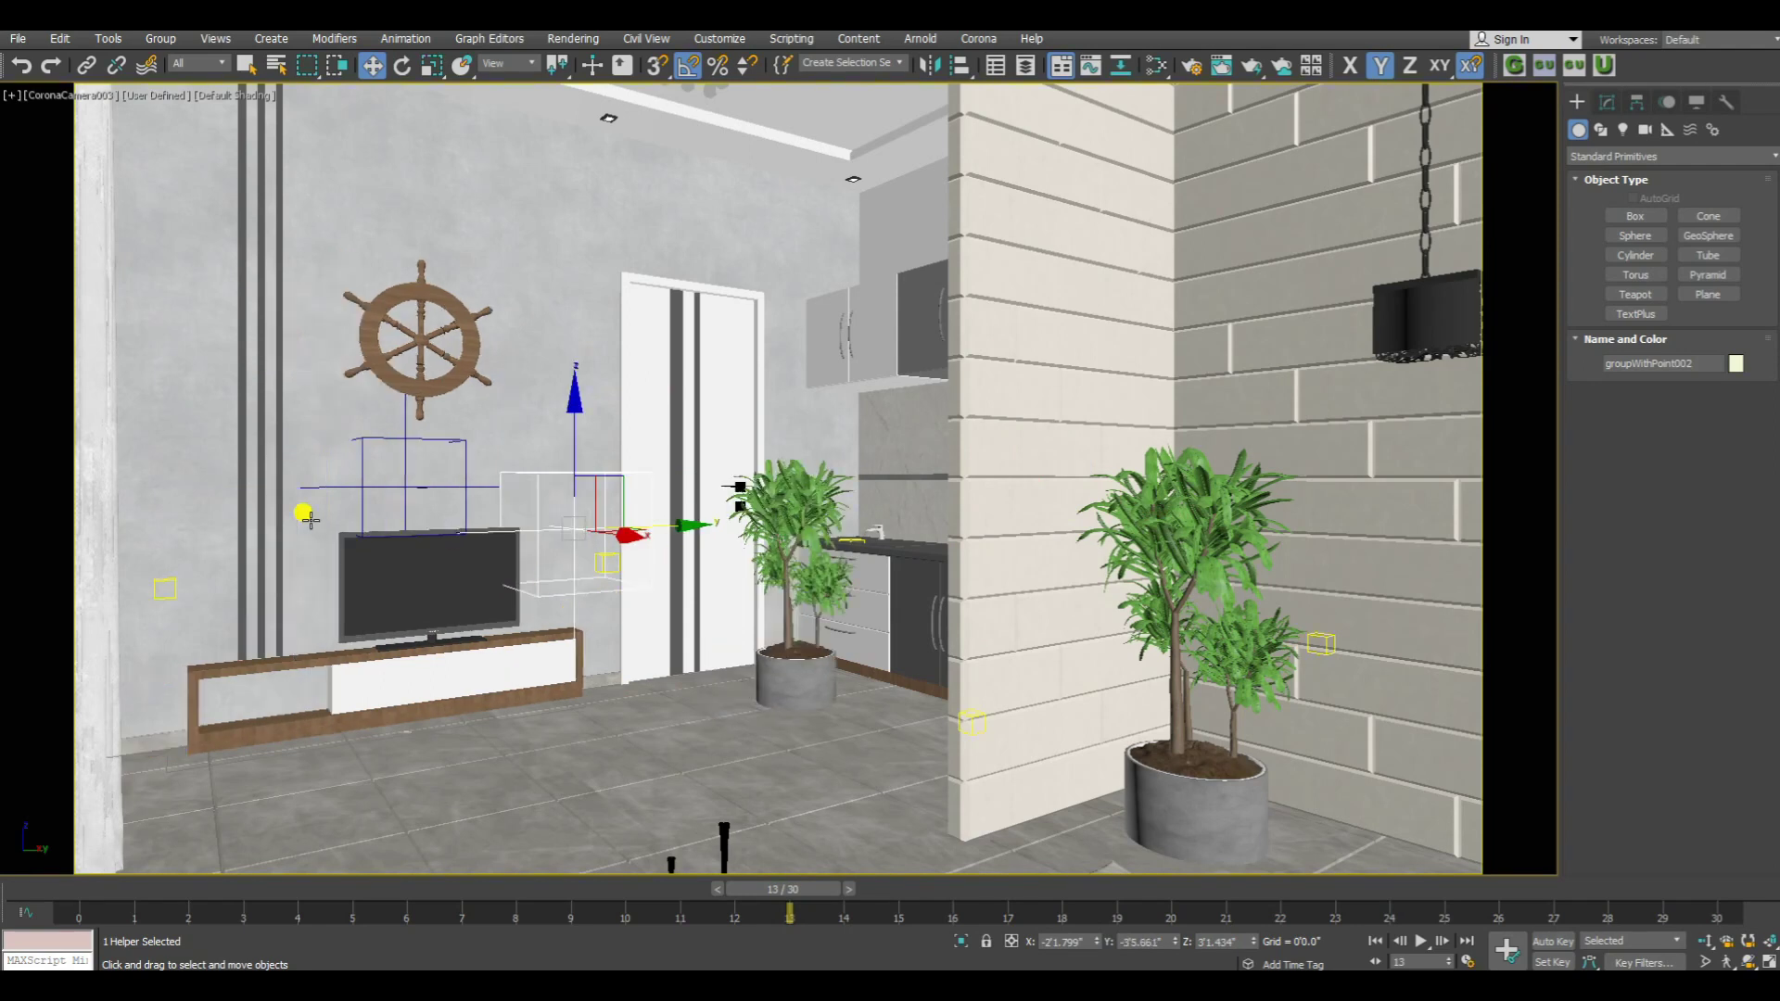
{"action": "left_click_drag", "start_coordinate": [401, 484], "coordinate": [405, 486]}
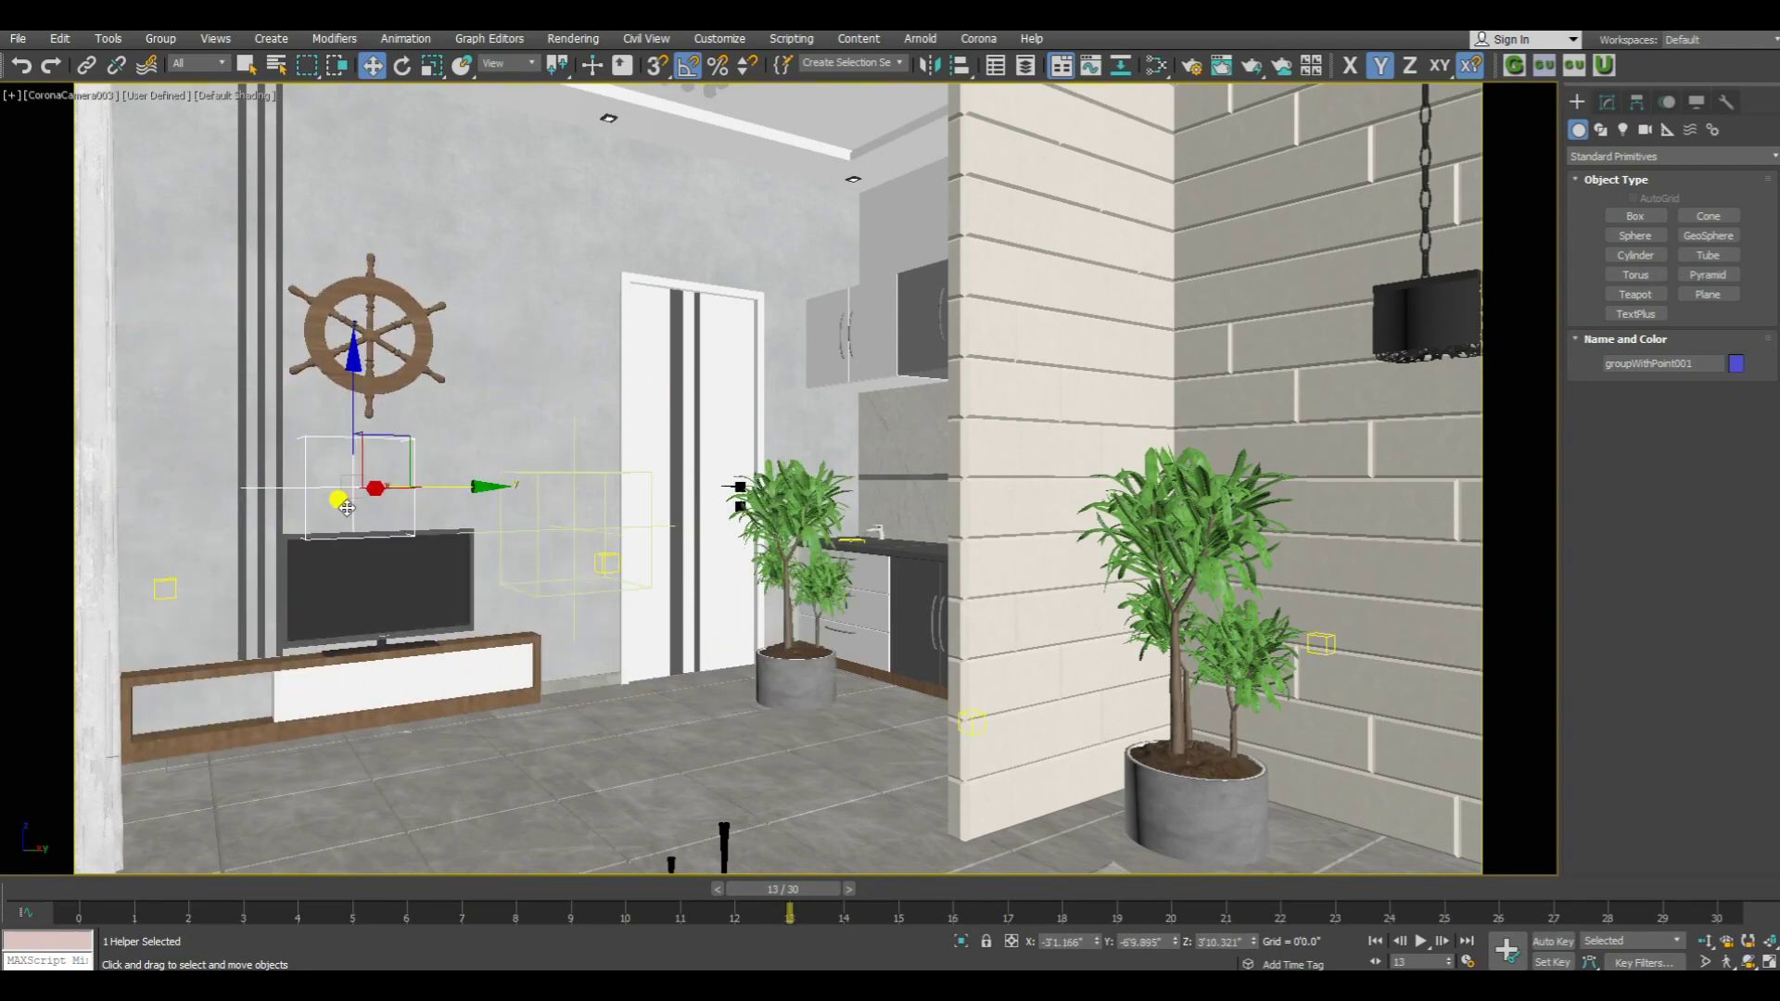
{"action": "left_click_drag", "start_coordinate": [804, 658], "coordinate": [191, 750]}
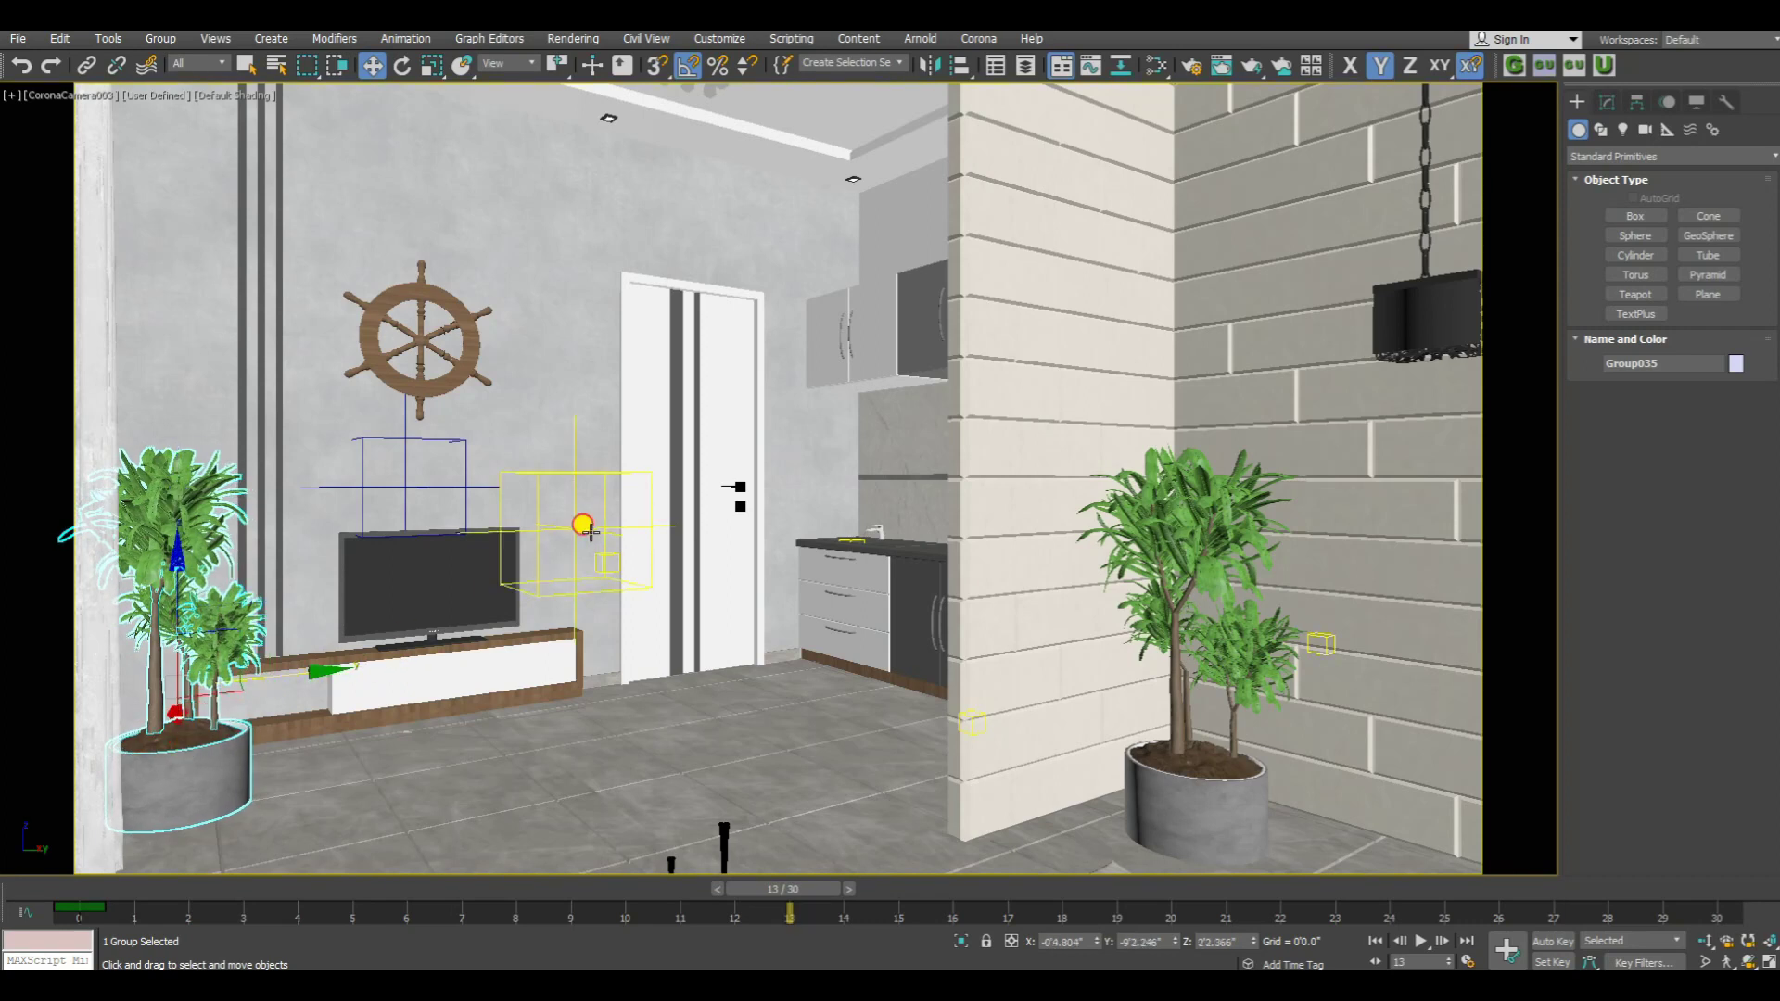
{"action": "left_click_drag", "start_coordinate": [584, 529], "coordinate": [557, 548]}
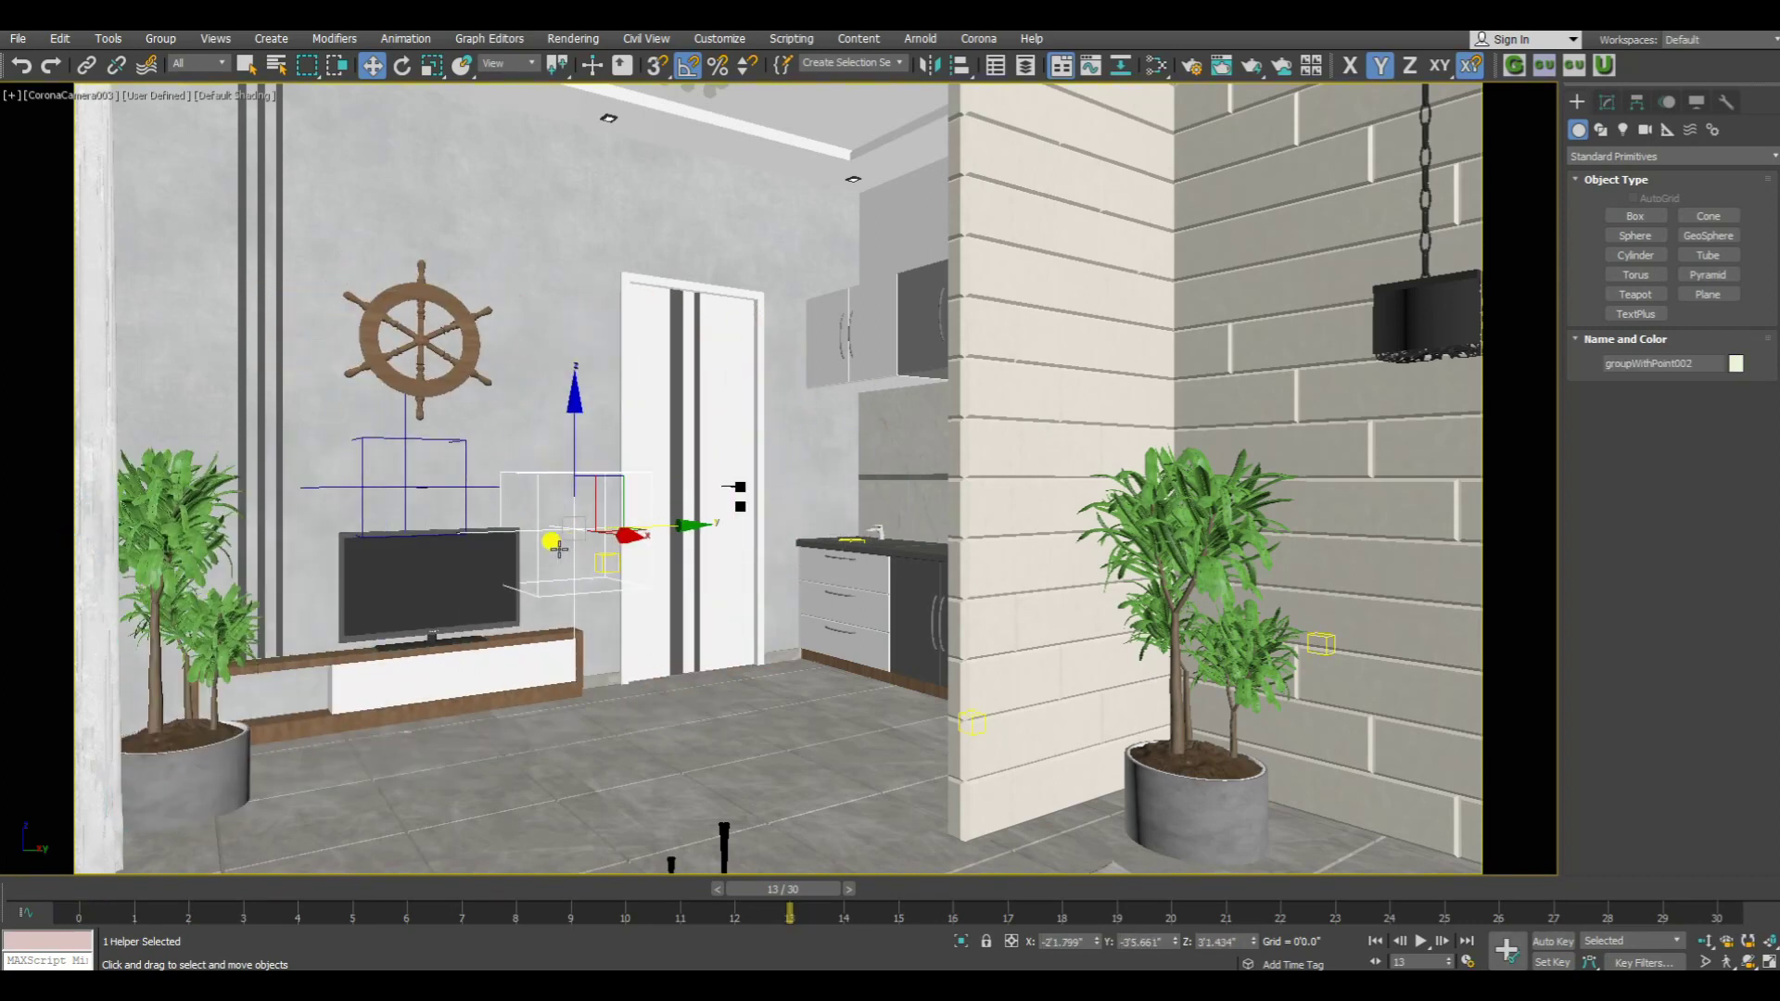
{"action": "mouse_move", "coordinate": [421, 484]}
{"action": "left_mouse_down"}
{"action": "mouse_move", "coordinate": [644, 565]}
{"action": "mouse_move", "coordinate": [598, 601]}
{"action": "left_mouse_up"}
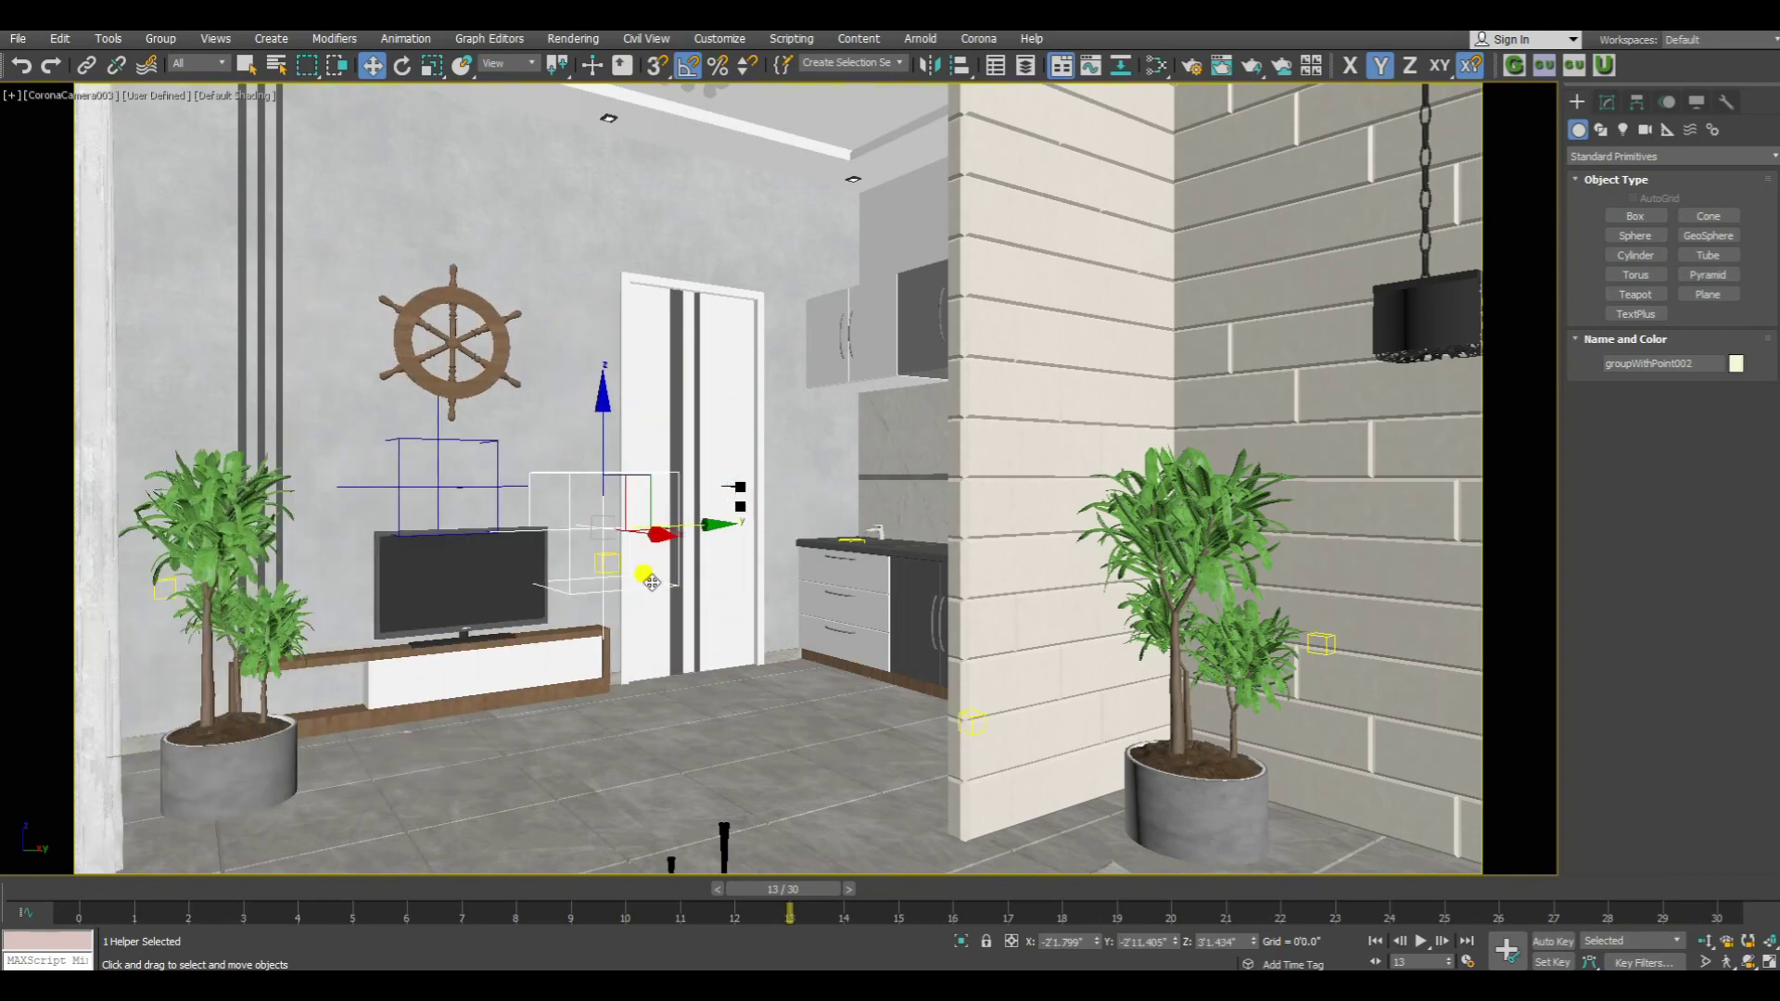